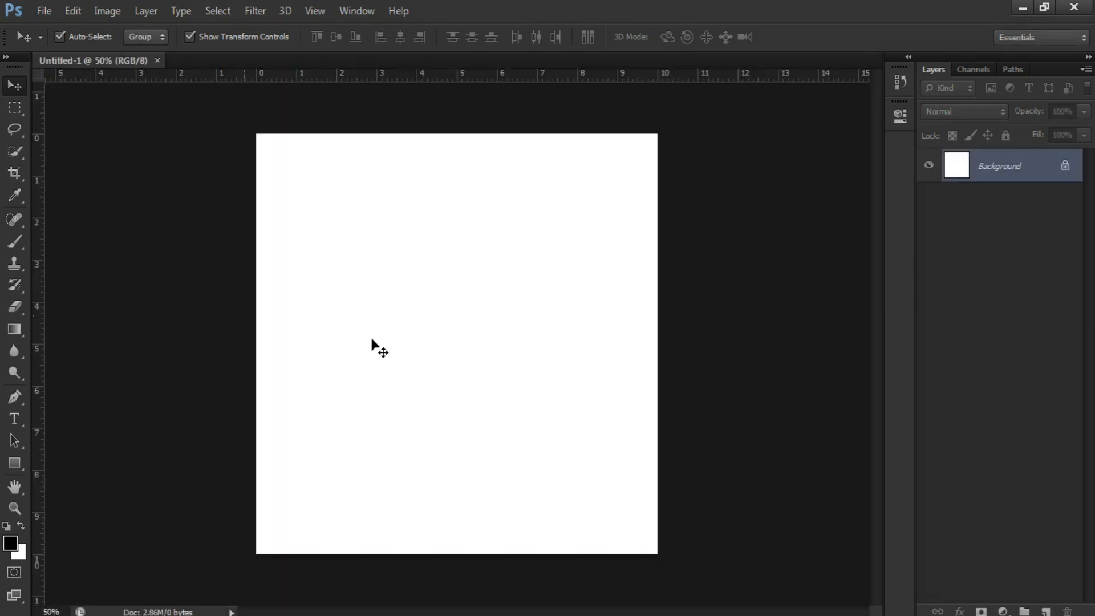
- Switch from the blank Photoshop document to the Opera browser and begin a web search
scroll(472, 359, "up", 2)
key("z")
left_click_drag(472, 360, 465, 303)
key("v")
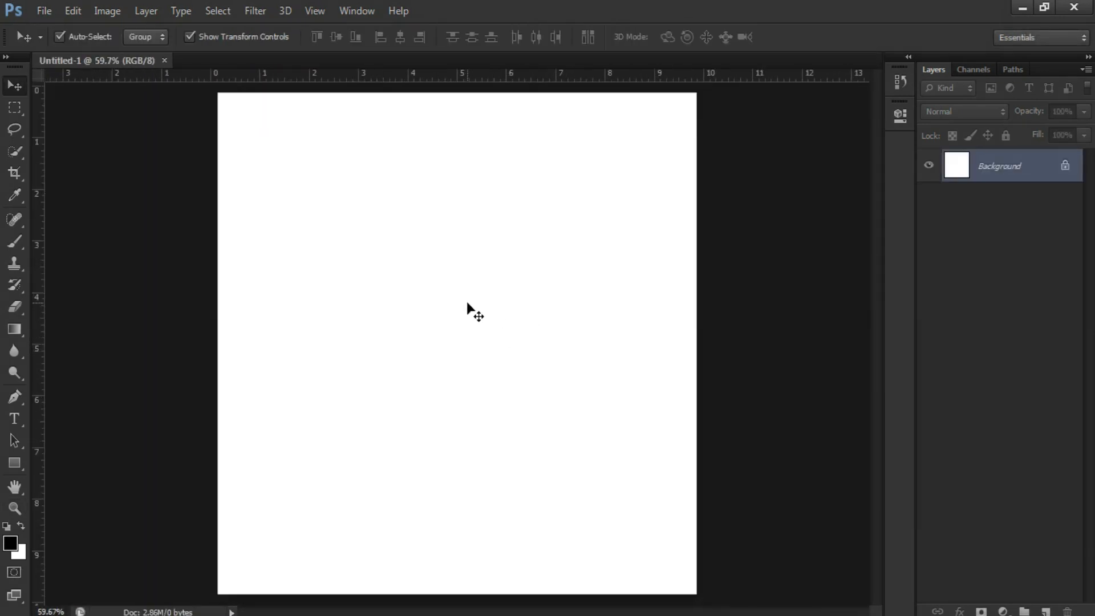
left_click(1022, 7)
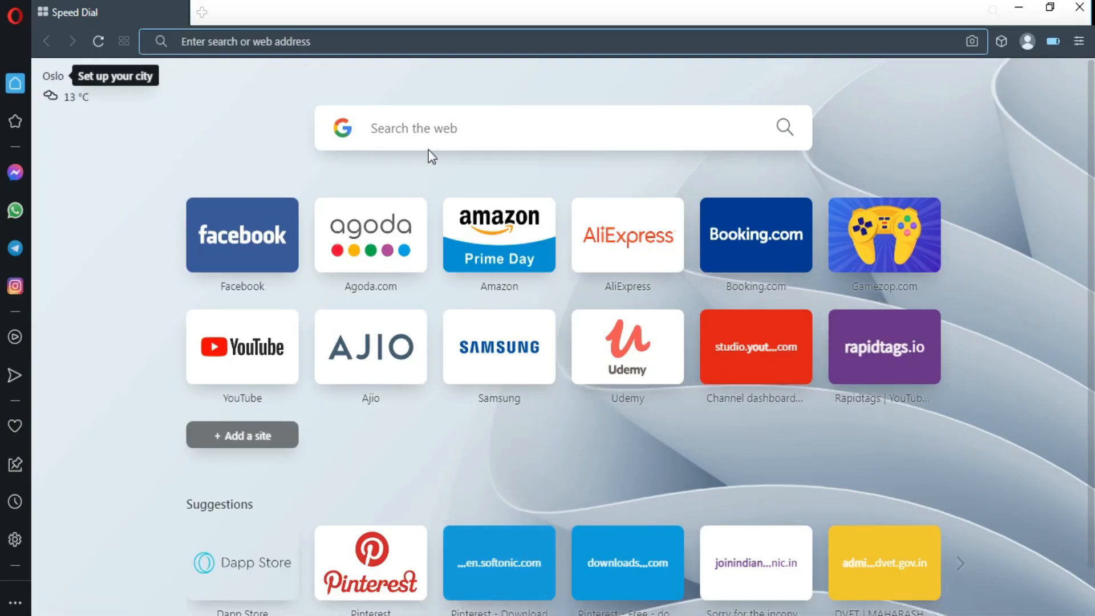
left_click(431, 131)
type("bann")
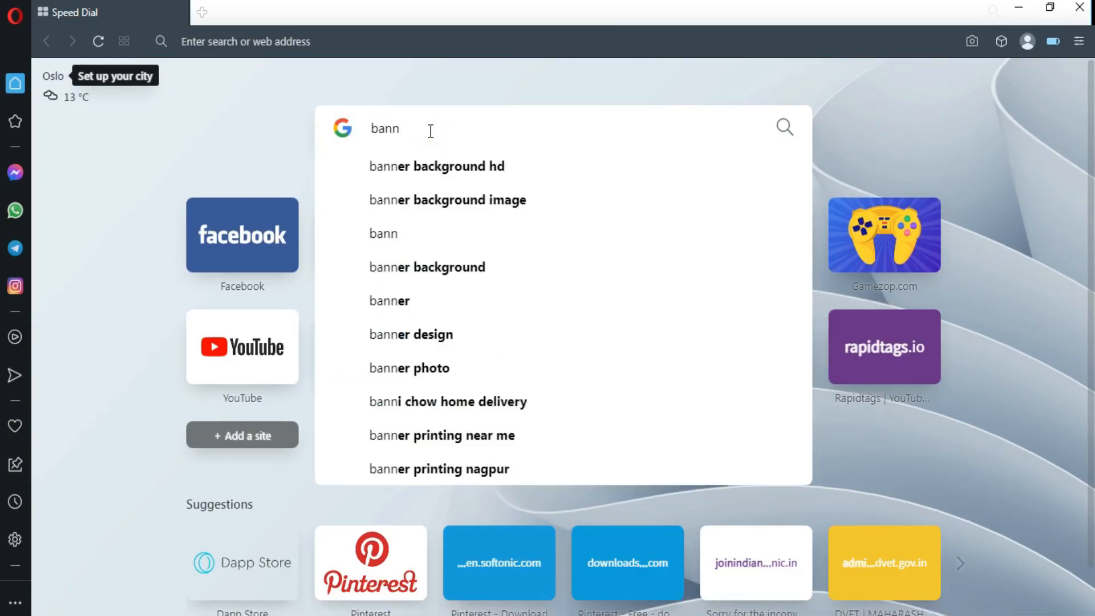
type("er back")
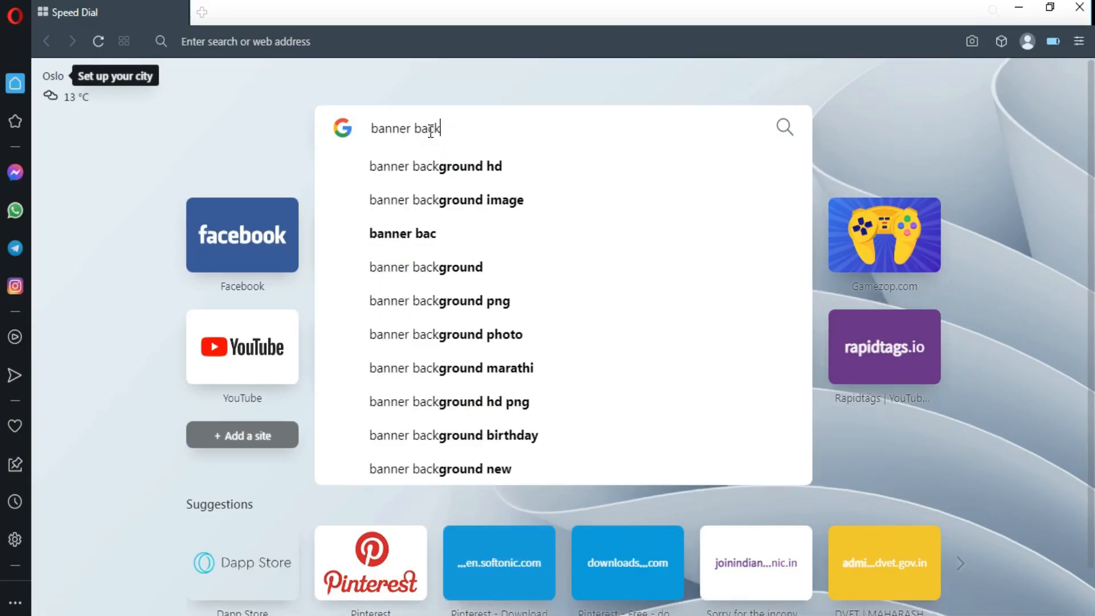
type("ground")
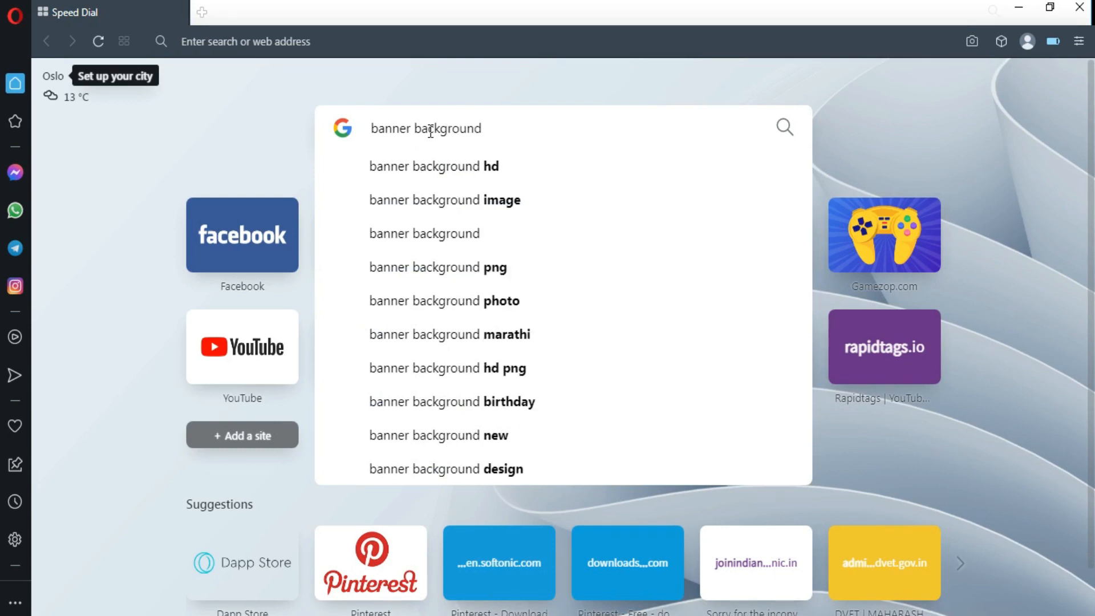
key("Down")
key("BackSpace")
key("BackSpace")
key("BackSpace")
key("BackSpace")
key("BackSpace")
key("BackSpace")
key("BackSpace")
key("BackSpace")
key("BackSpace")
key("BackSpace")
key("BackSpace")
key("BackSpace")
key("BackSpace")
key("BackSpace")
key("BackSpace")
key("BackSpace")
key("BackSpace")
key("BackSpace")
key("BackSpace")
key("BackSpace")
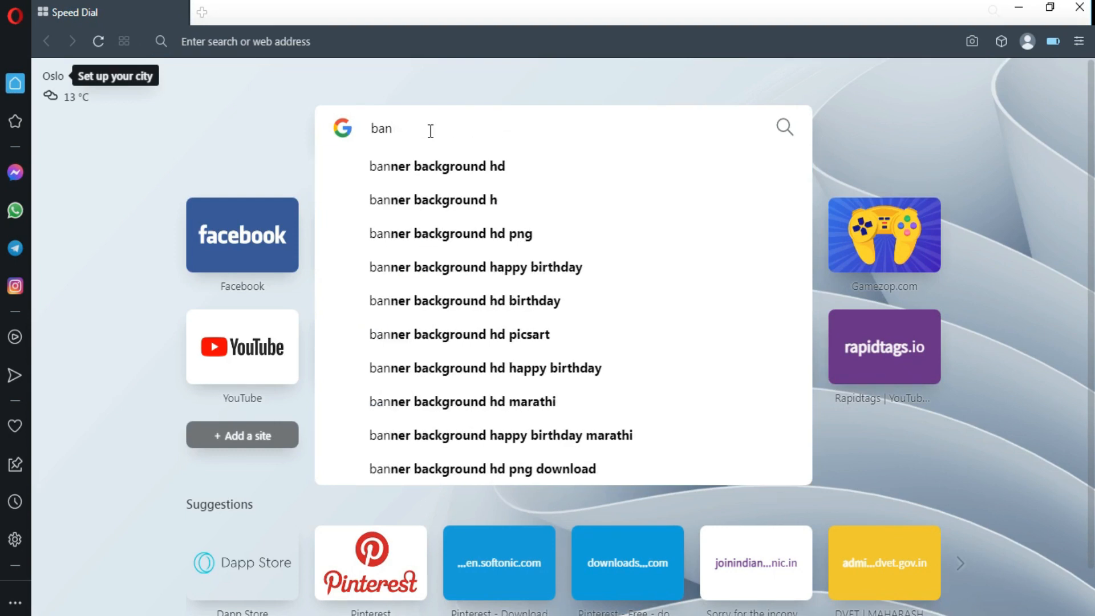
- Search the web for "movie poster" and show the image results
type("movie ")
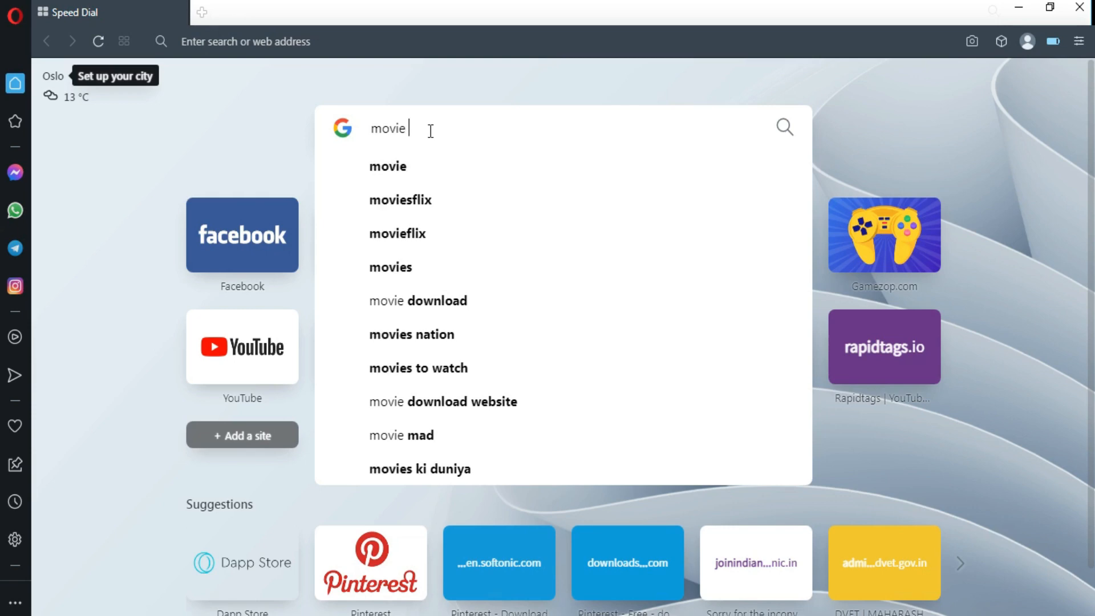
type("poster")
key("Return")
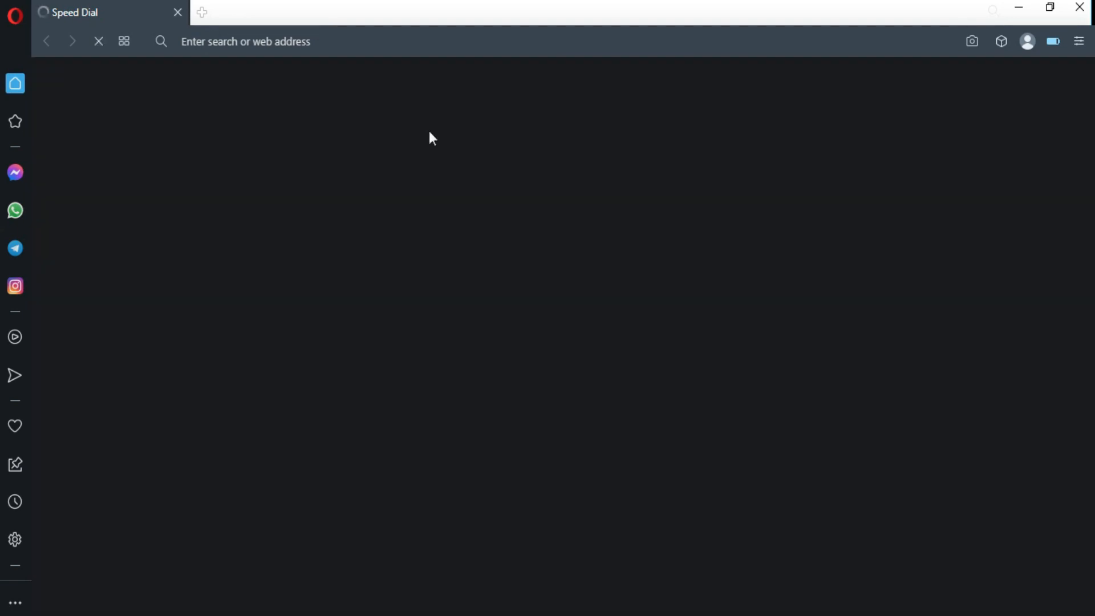
left_click(257, 152)
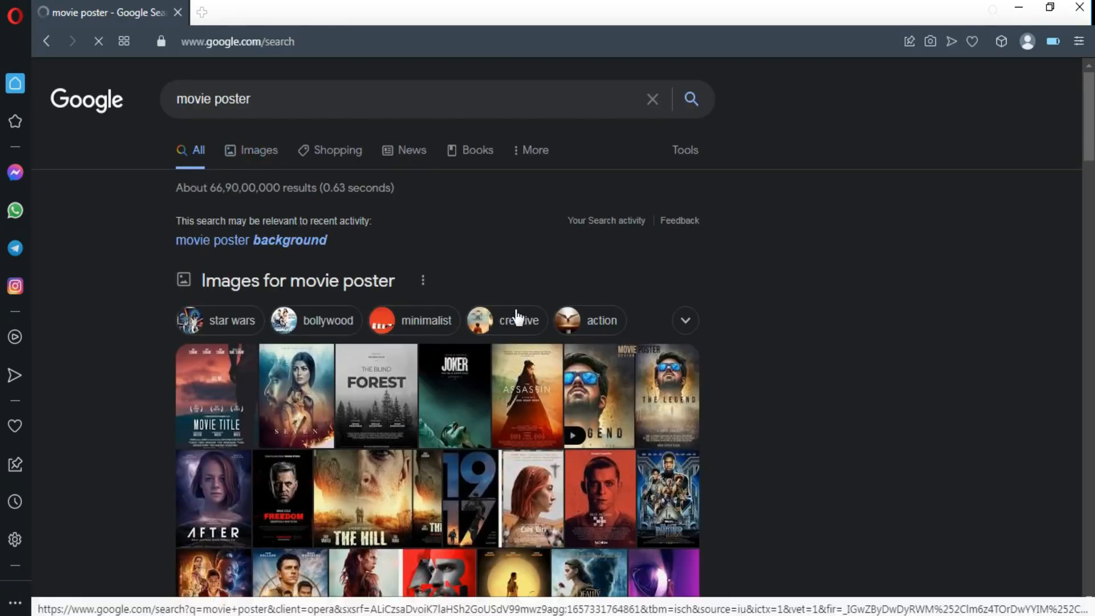
- Browse the movie poster images, previewing the X movie poster from Movie Insider and its related images
scroll(392, 331, "down", 5)
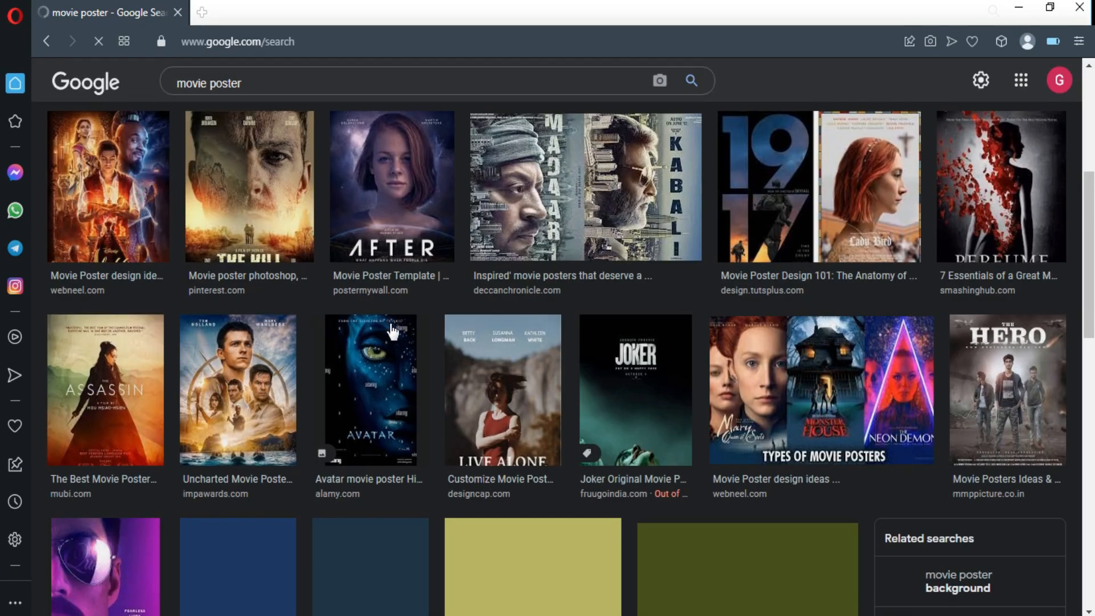
scroll(370, 249, "down", 6)
scroll(371, 249, "up", 6)
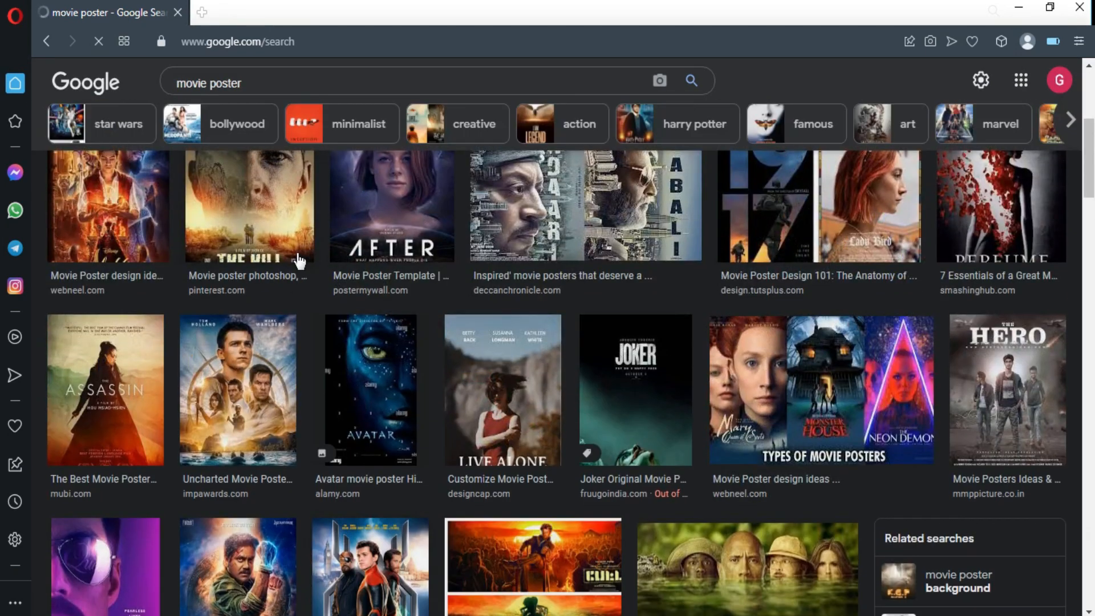
scroll(313, 232, "down", 6)
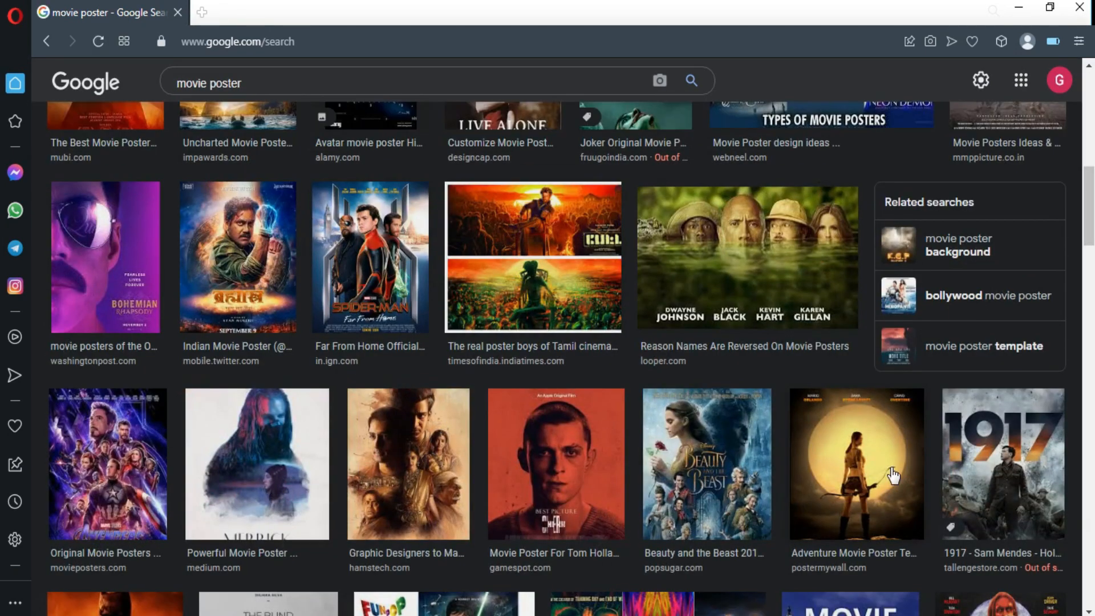
scroll(404, 247, "down", 5)
scroll(361, 275, "down", 6)
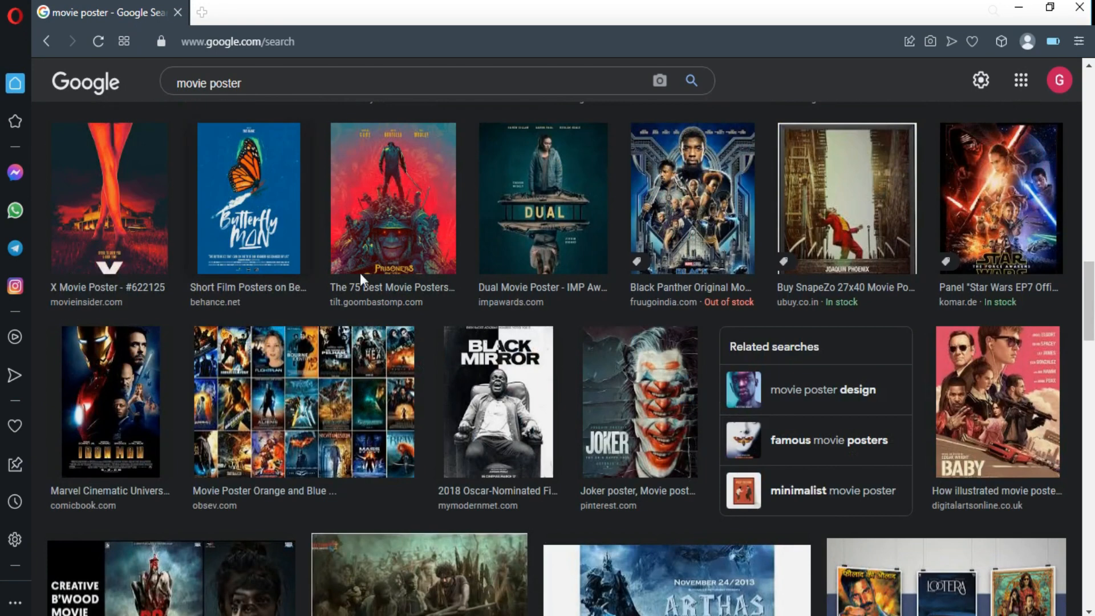
left_click(120, 213)
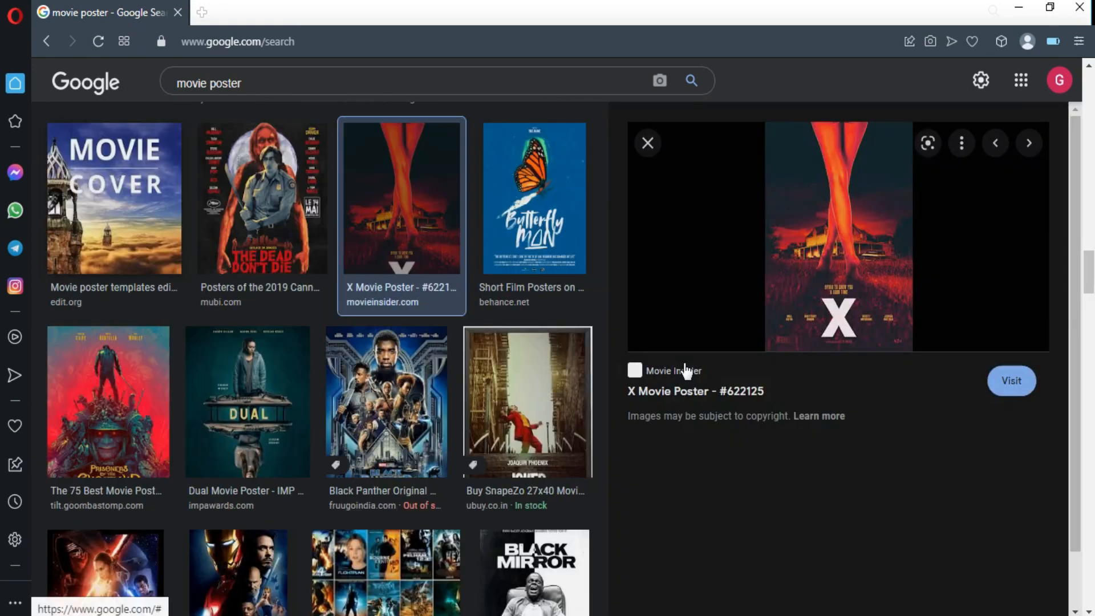
scroll(735, 343, "down", 10)
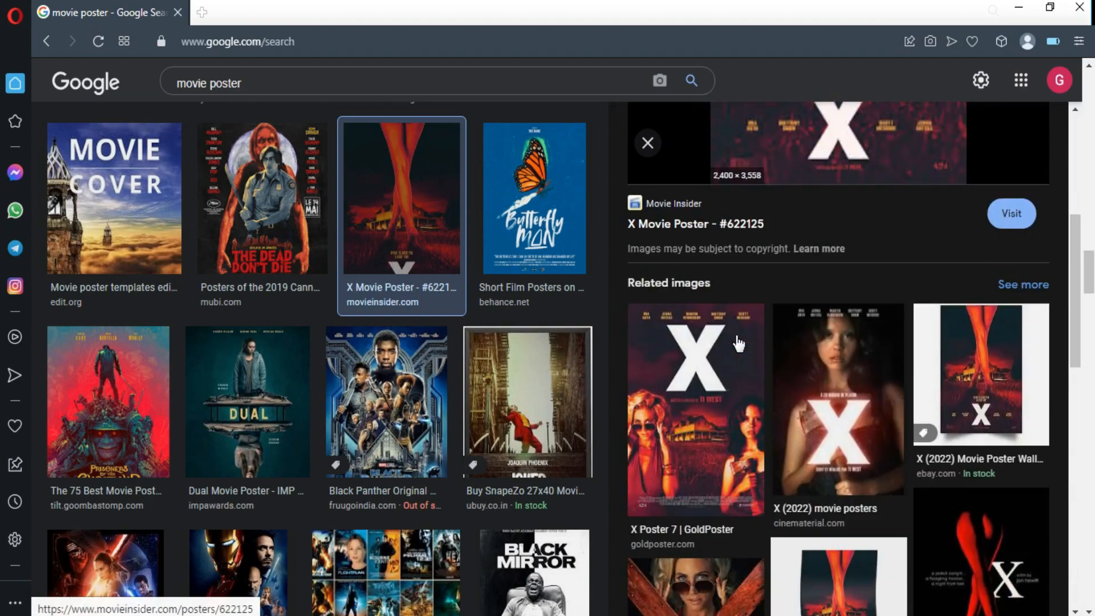
scroll(684, 228, "up", 10)
left_click(648, 142)
- Save the Annette poster from MUBI to the Downloads folder as JPEG image images-w1400, and close its preview
scroll(596, 234, "down", 12)
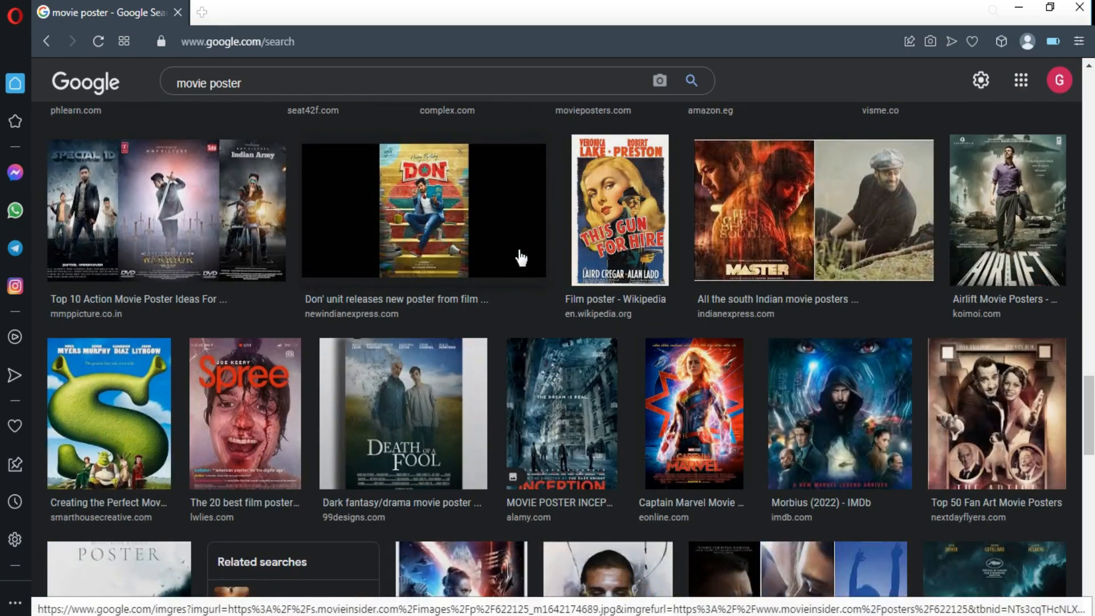
scroll(481, 292, "down", 5)
left_click(954, 306)
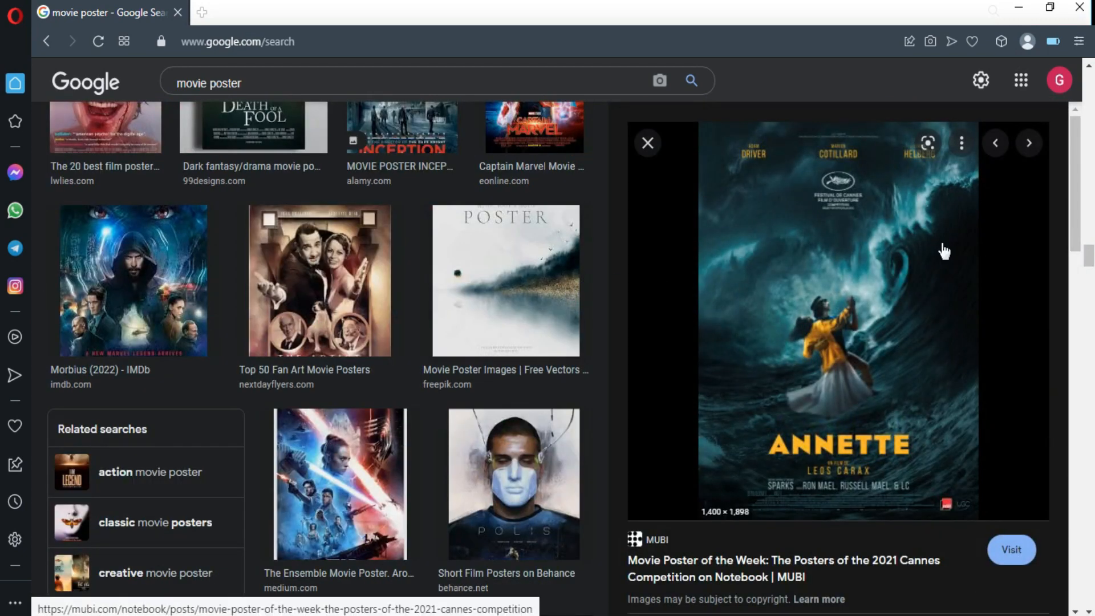
left_click(962, 143)
right_click(741, 317)
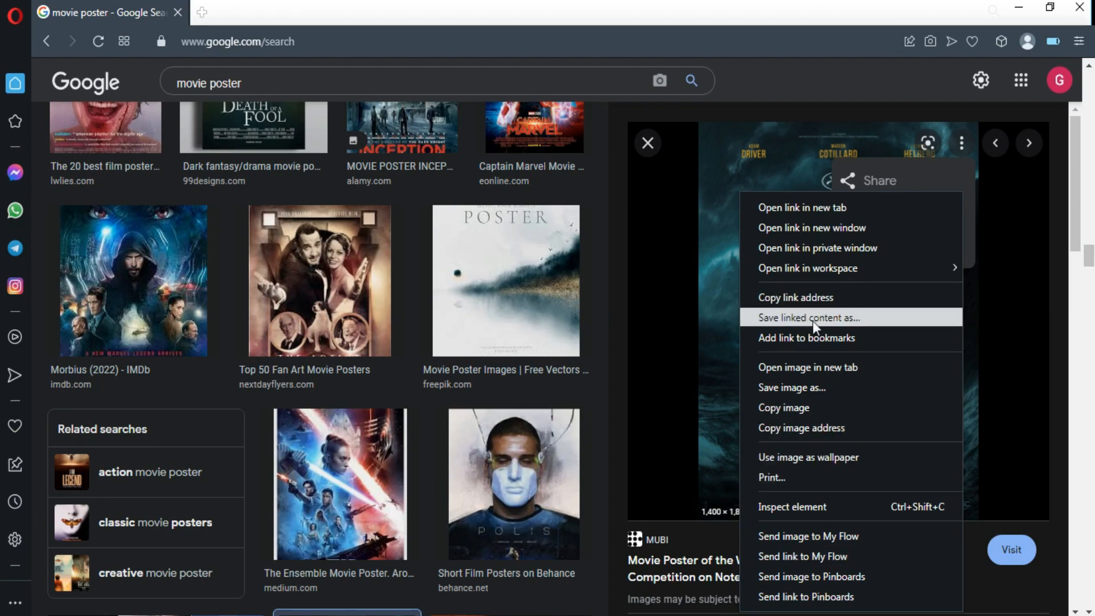
left_click(810, 368)
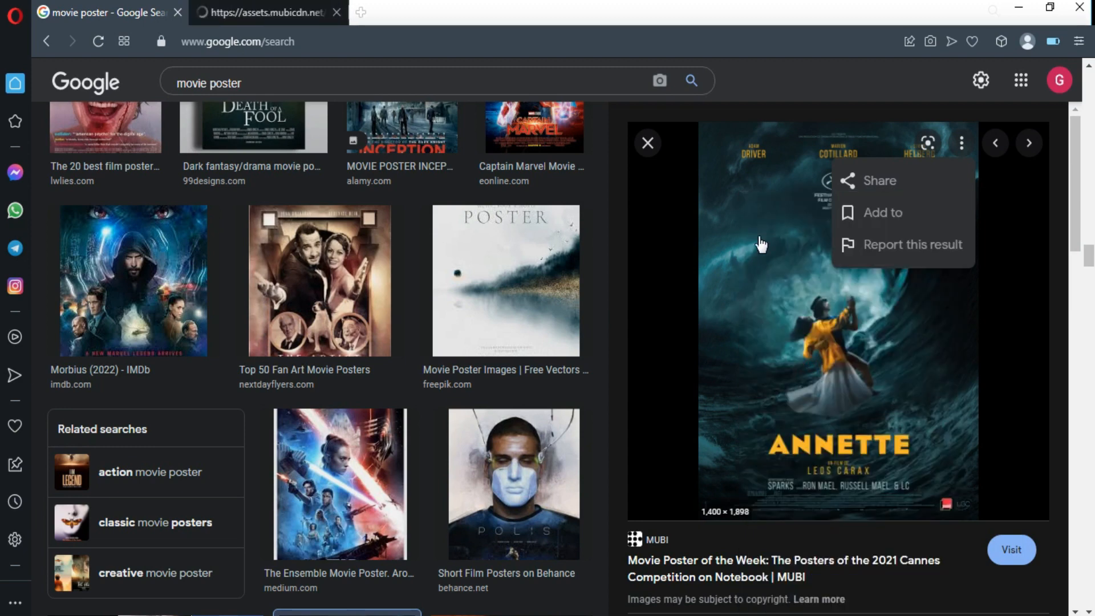
left_click(337, 12)
right_click(822, 325)
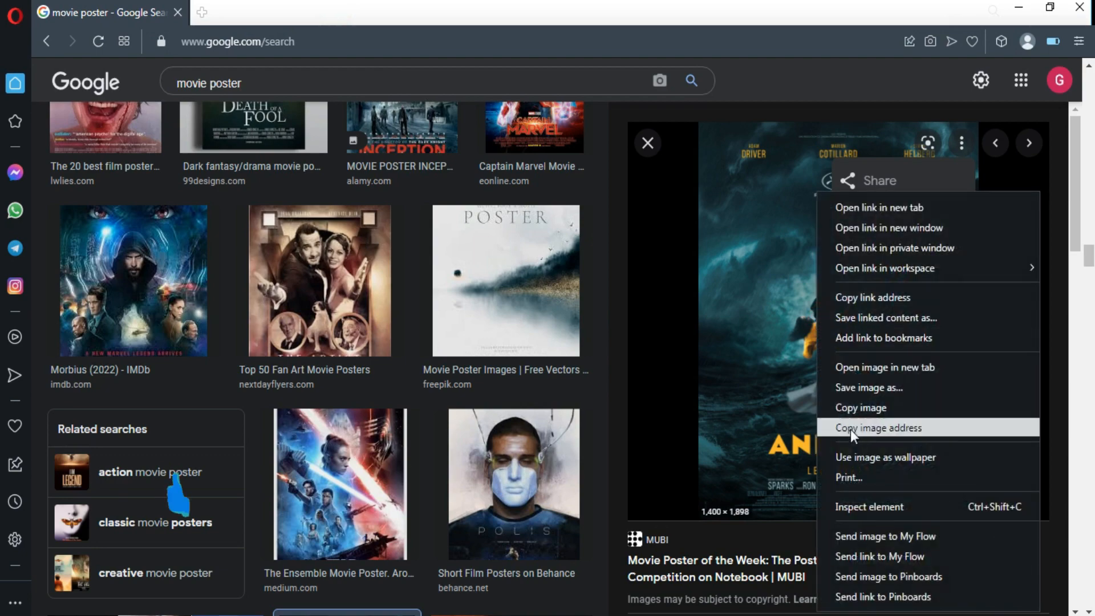
left_click(867, 391)
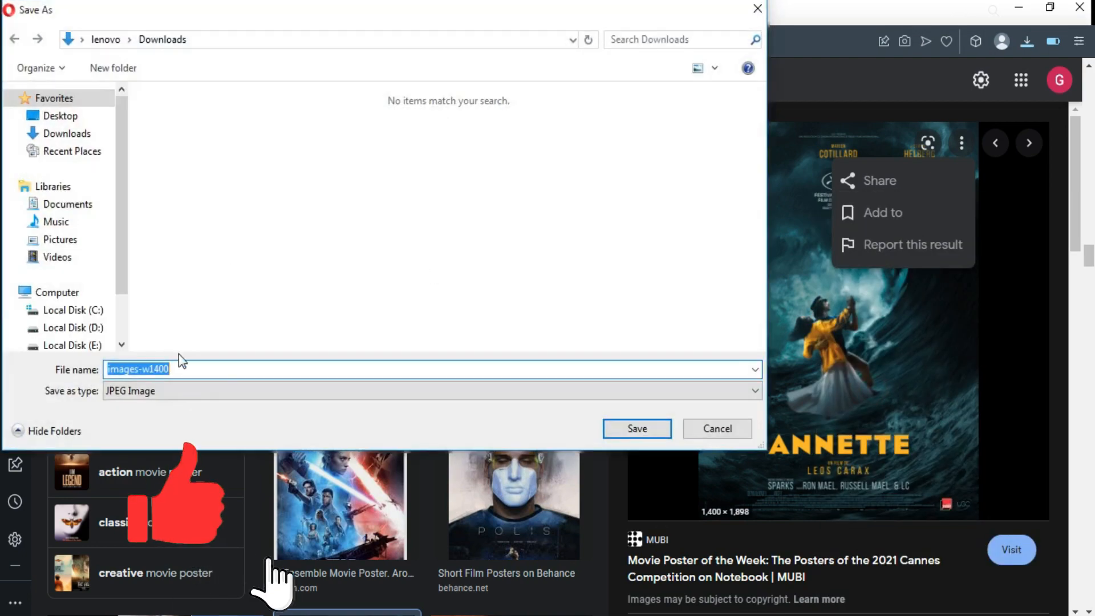
left_click(631, 428)
scroll(662, 160, "down", 5)
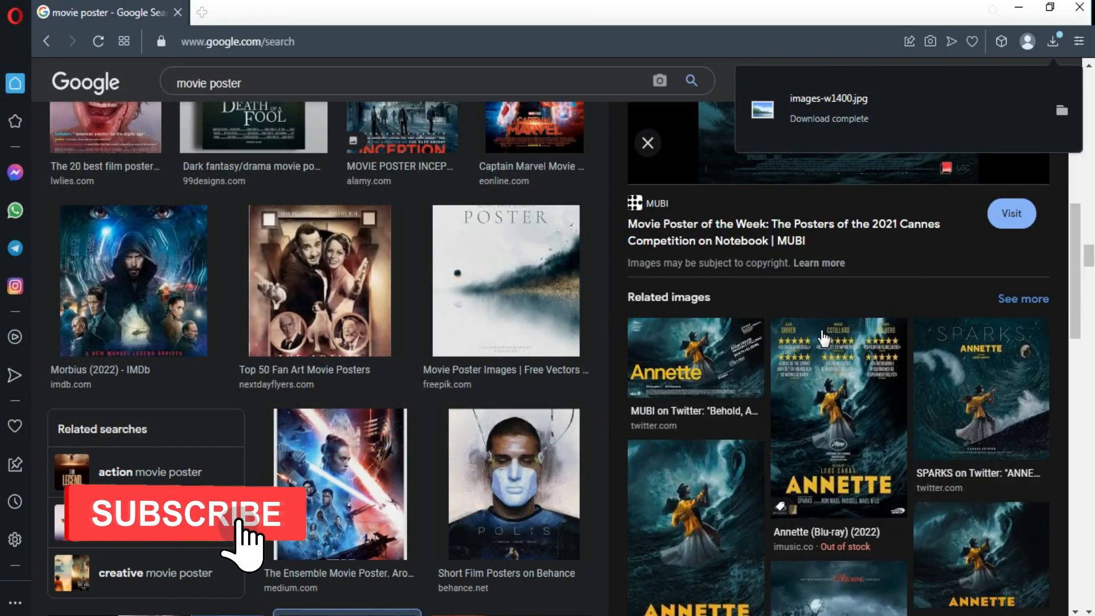
scroll(661, 160, "up", 5)
key("Escape")
- Look through more of the movie poster image results for another suitable poster
scroll(525, 261, "down", 15)
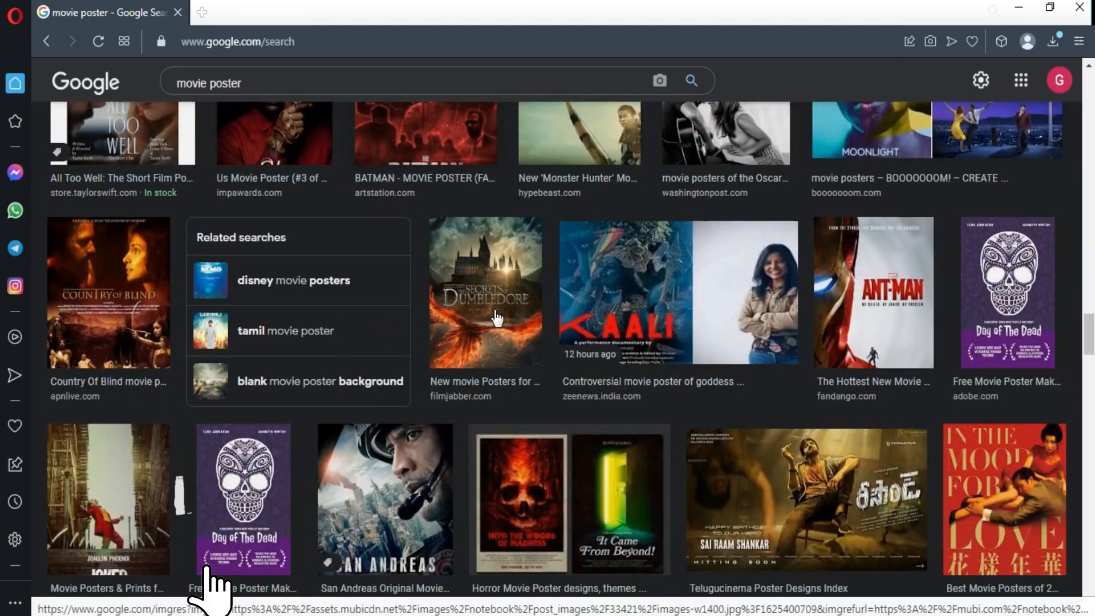
scroll(439, 306, "down", 12)
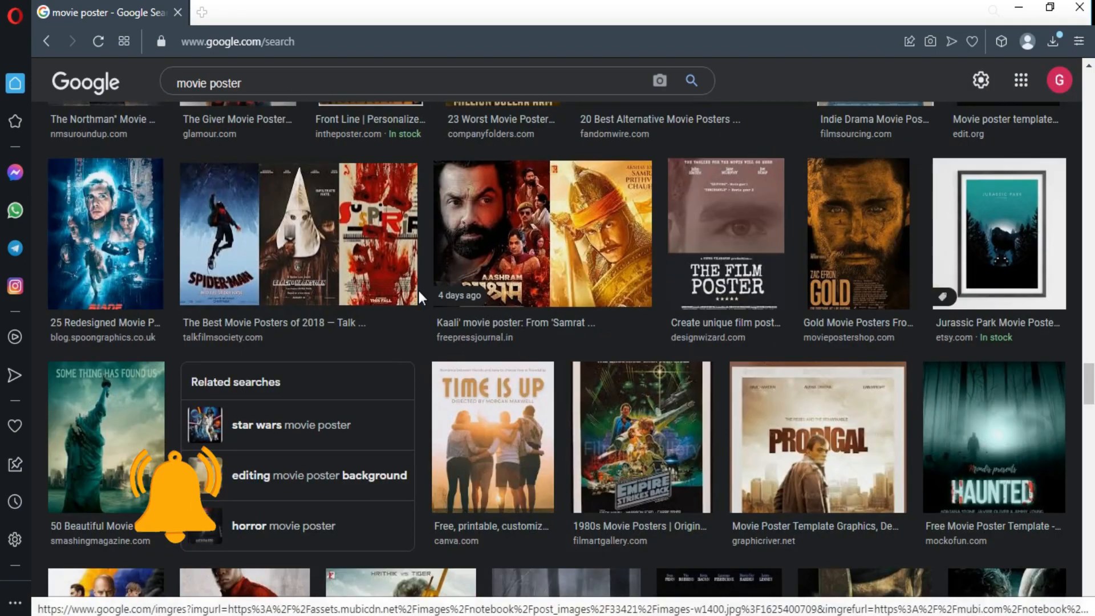
scroll(434, 263, "down", 5)
scroll(433, 263, "up", 5)
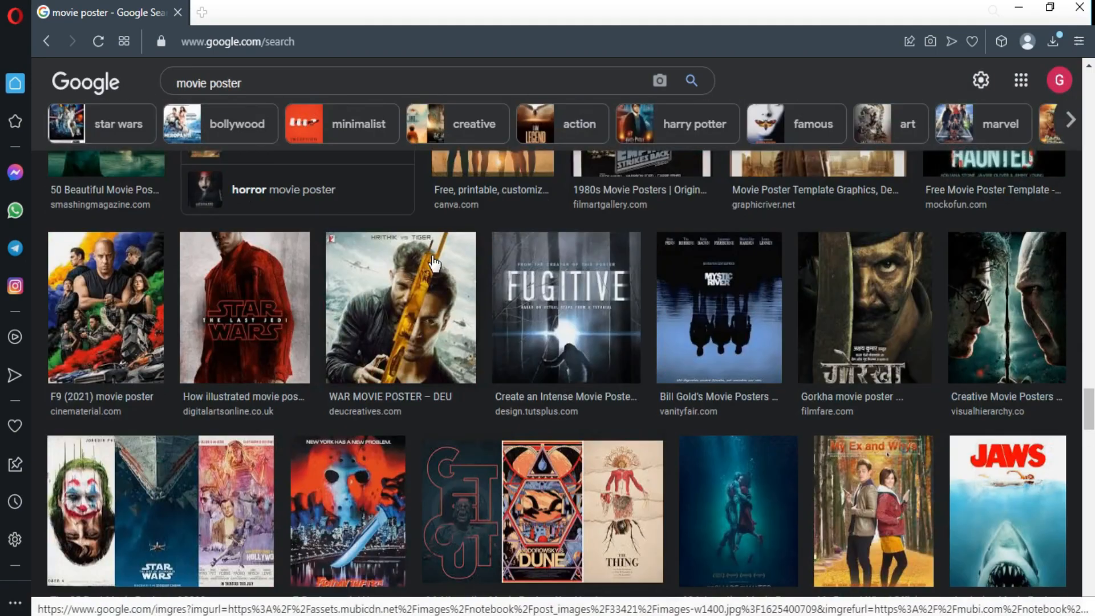
scroll(434, 263, "down", 9)
scroll(451, 267, "down", 10)
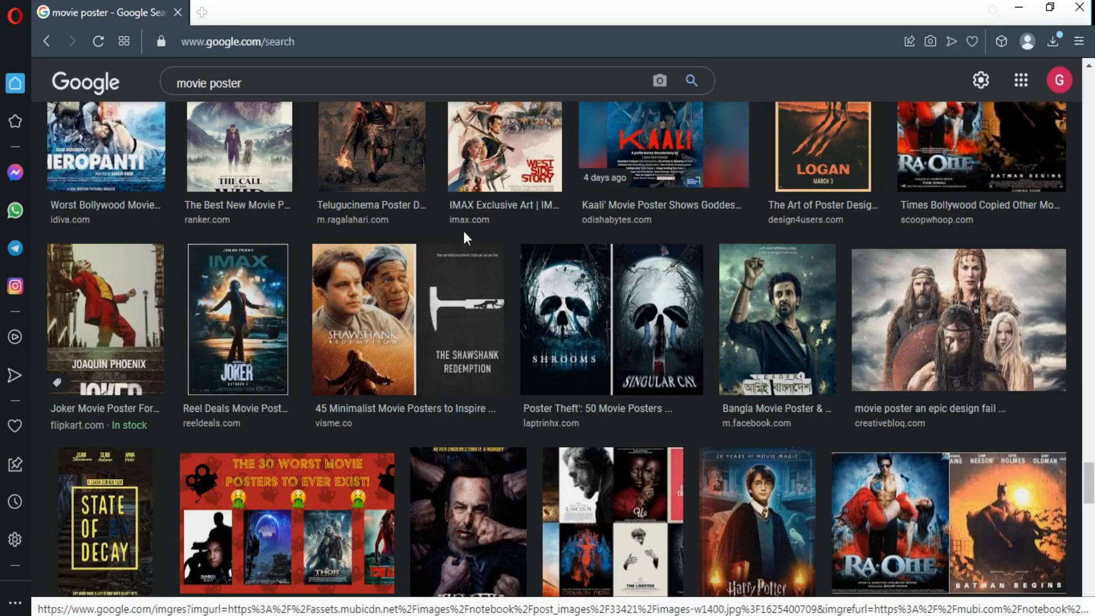
scroll(415, 250, "down", 6)
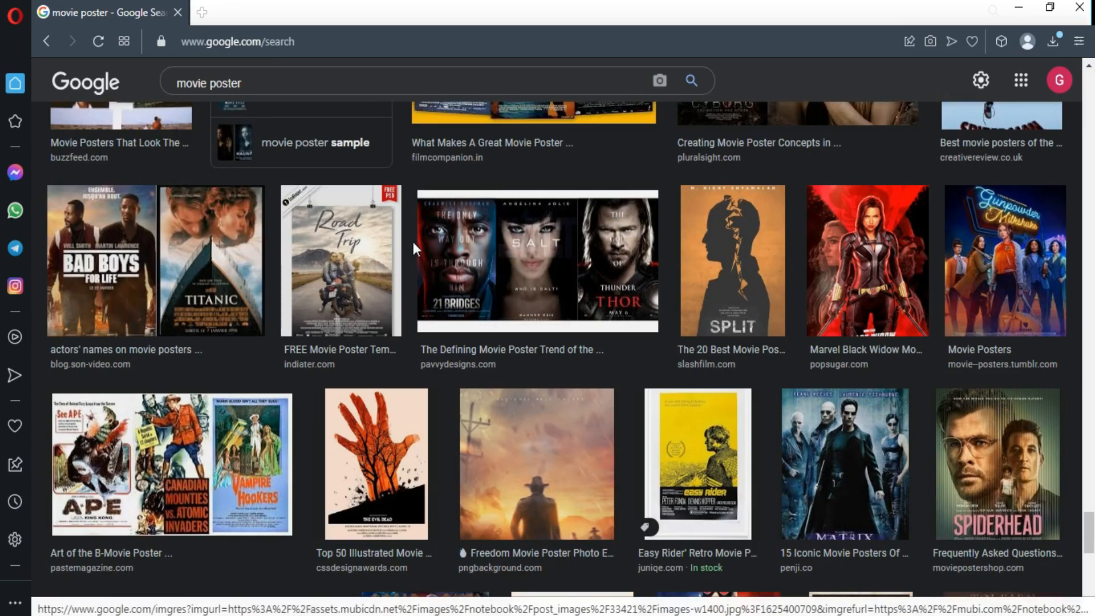
scroll(413, 229, "down", 12)
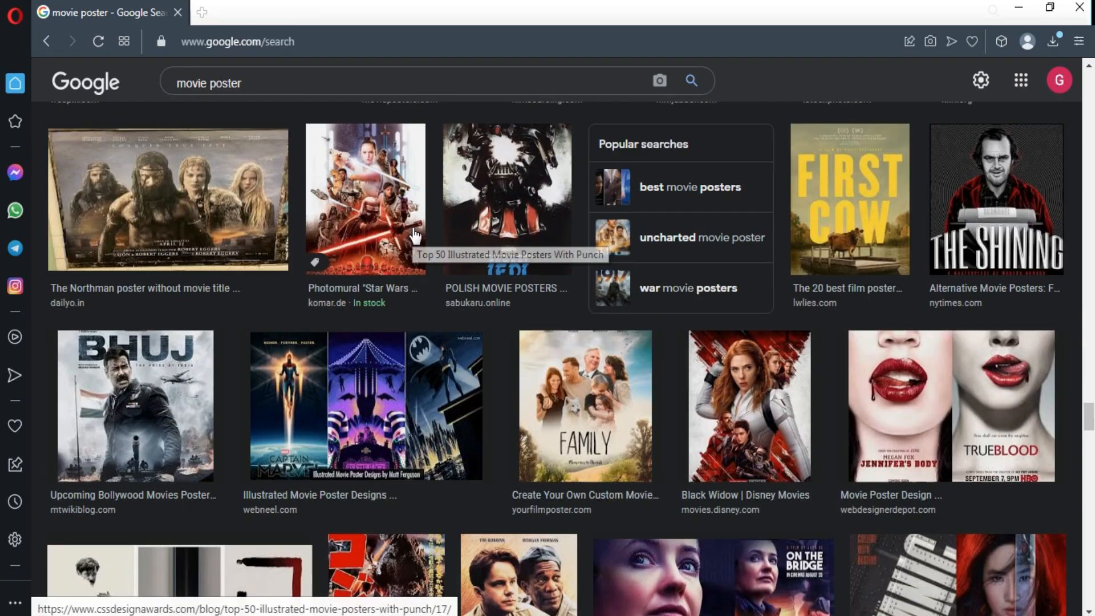
scroll(415, 235, "down", 5)
scroll(428, 236, "down", 5)
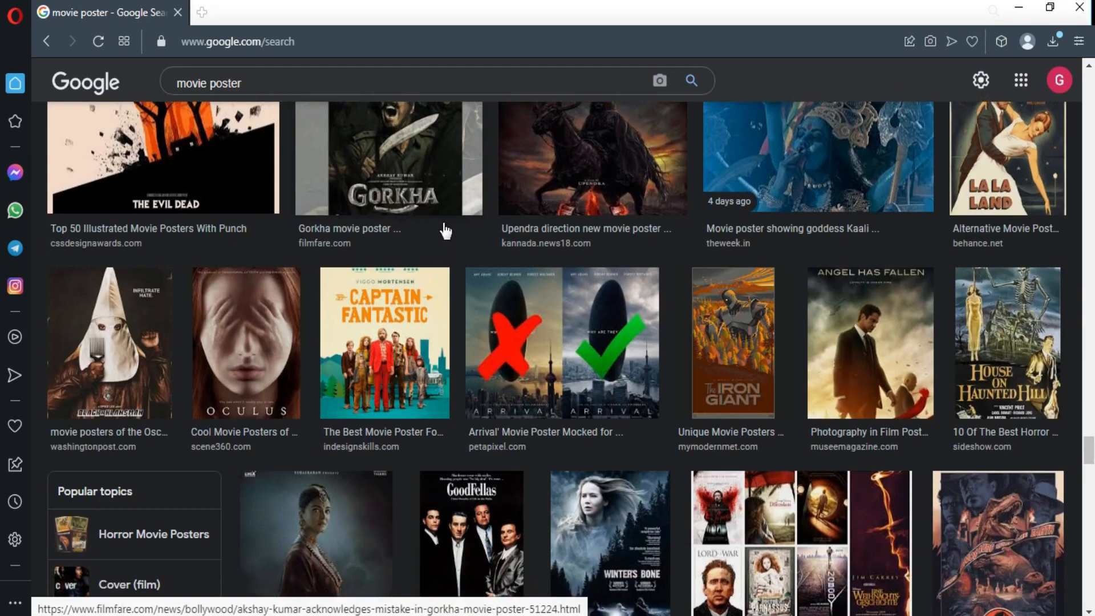
scroll(608, 215, "down", 5)
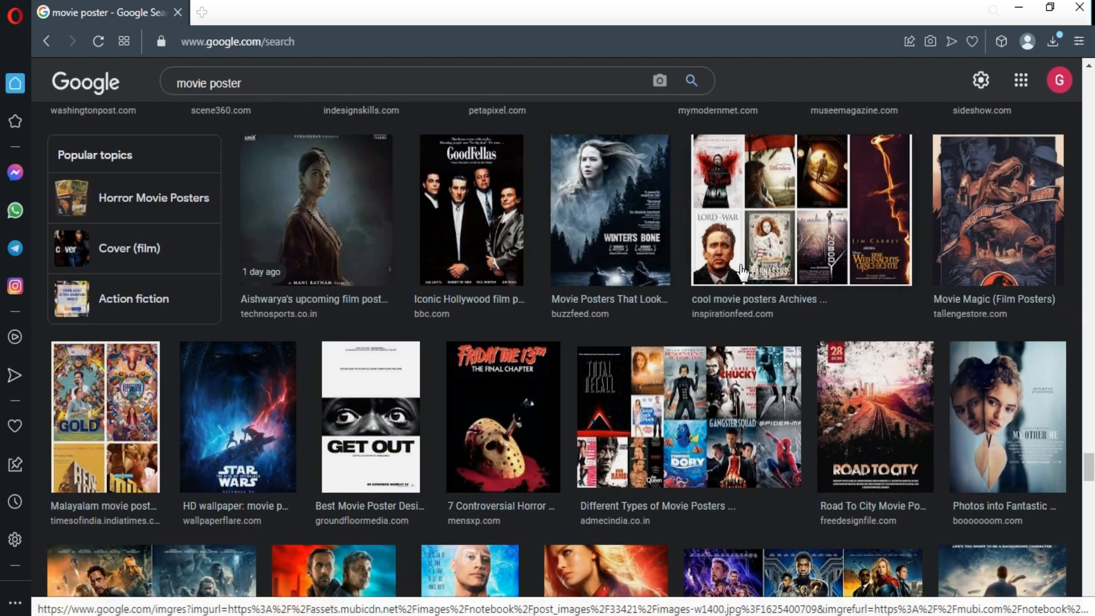
scroll(539, 263, "down", 5)
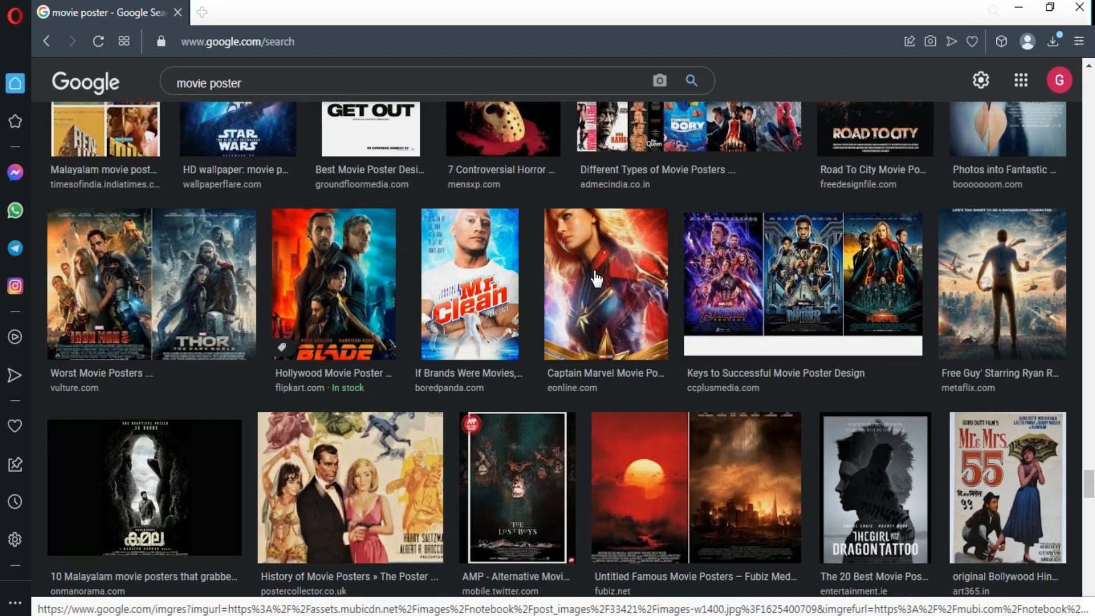
- Preview the Free Guy poster from Metaflix and examine its related images
left_click(1013, 265)
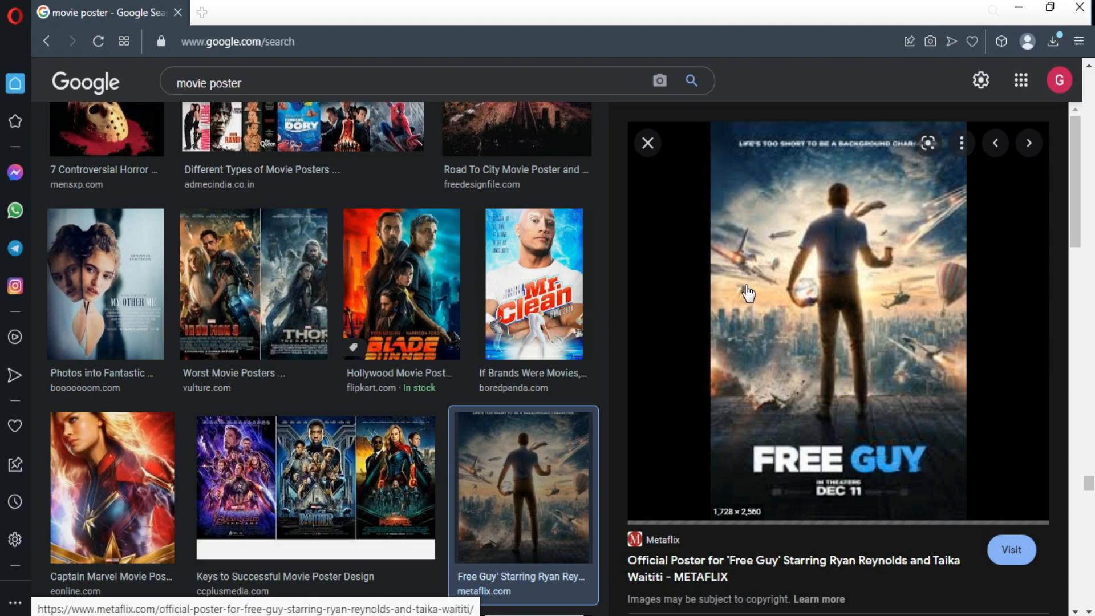
scroll(747, 292, "down", 5)
scroll(748, 291, "down", 4)
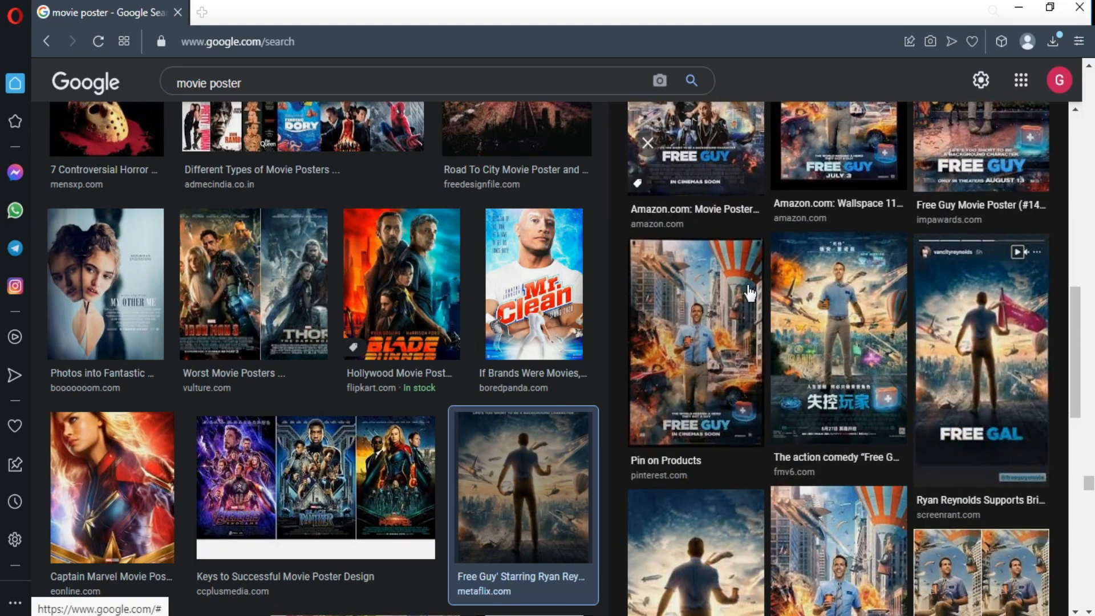
scroll(747, 292, "down", 2)
scroll(746, 291, "up", 10)
left_click(648, 143)
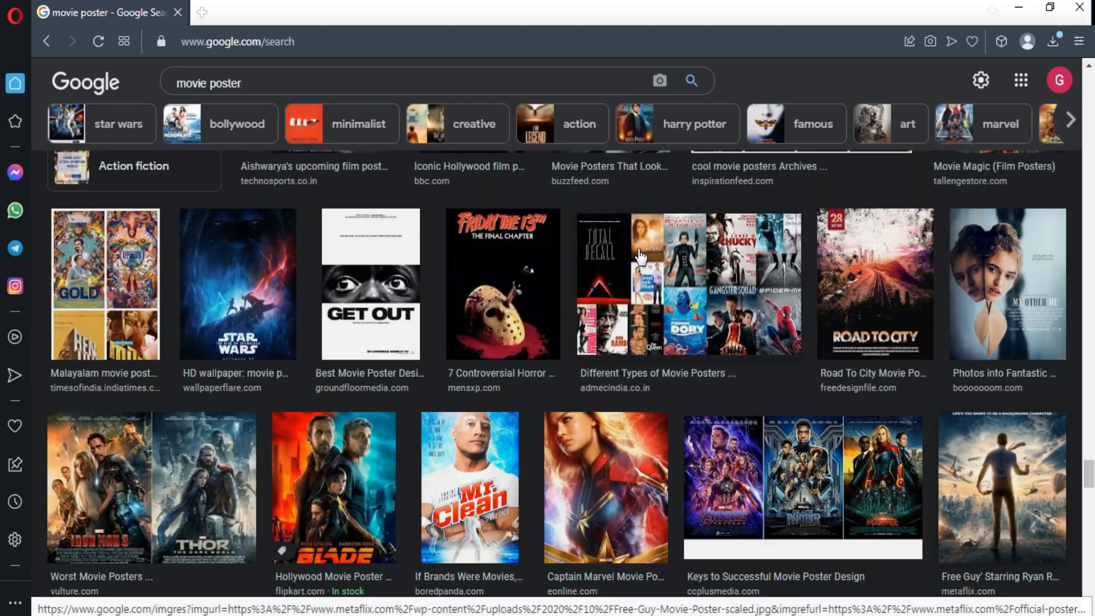
- Browse further through the movie poster image results, previewing Fubiz Media's Untitled Famous Movie Posters
scroll(641, 256, "down", 5)
left_click(714, 315)
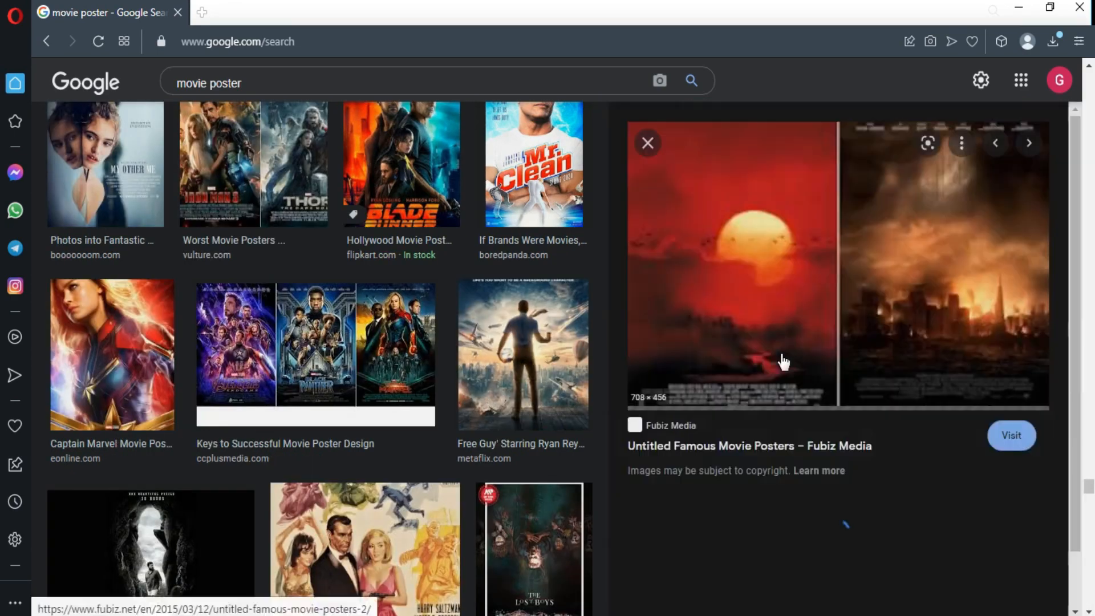
left_click(639, 148)
scroll(571, 342, "down", 12)
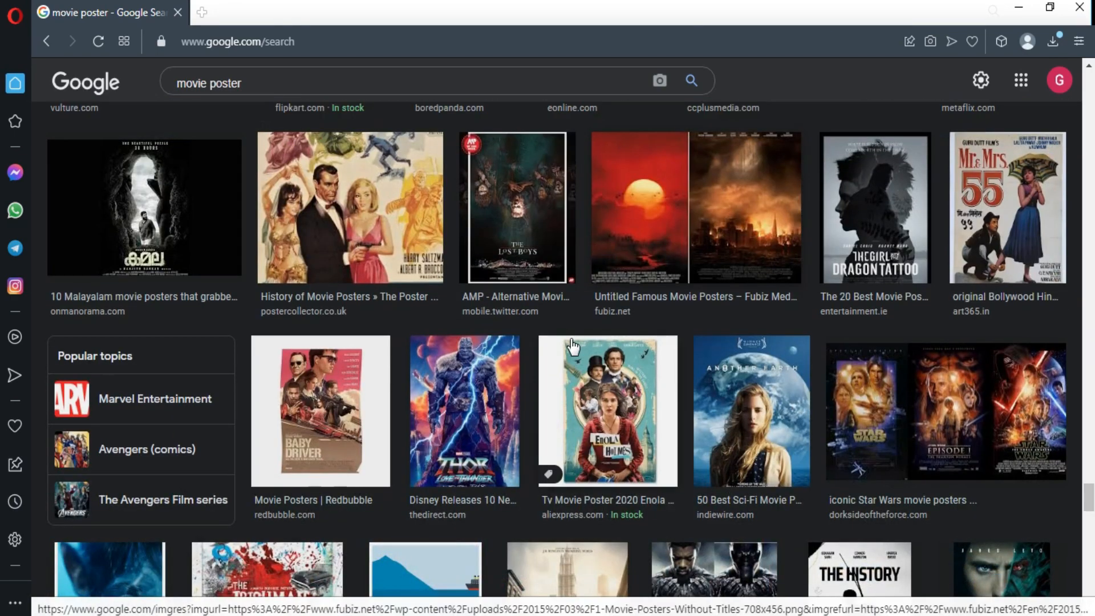
scroll(546, 306, "down", 20)
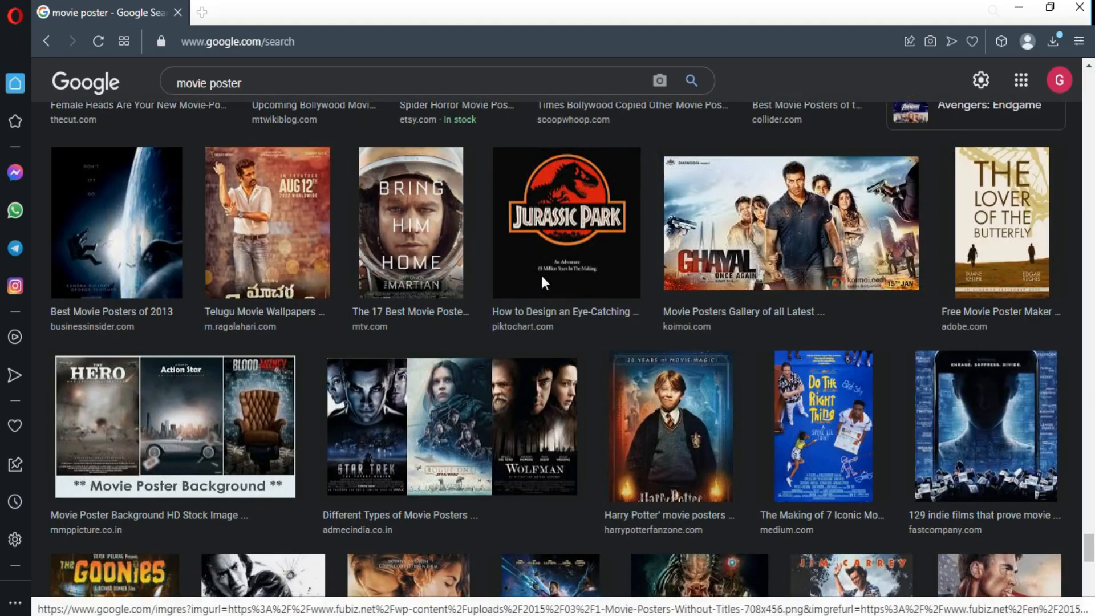
scroll(542, 260, "down", 10)
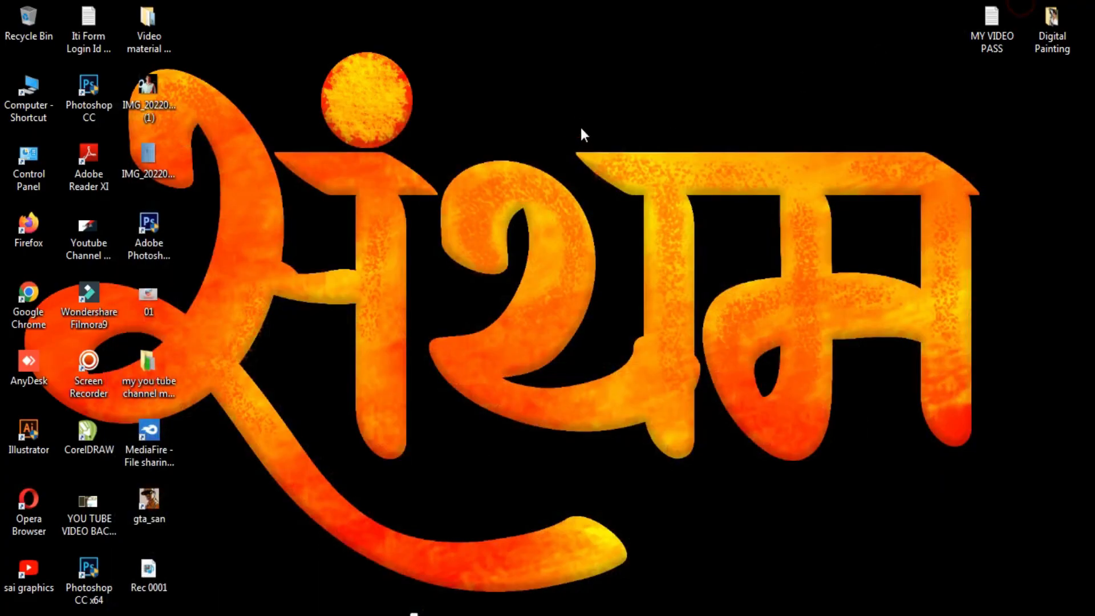
right_click(573, 130)
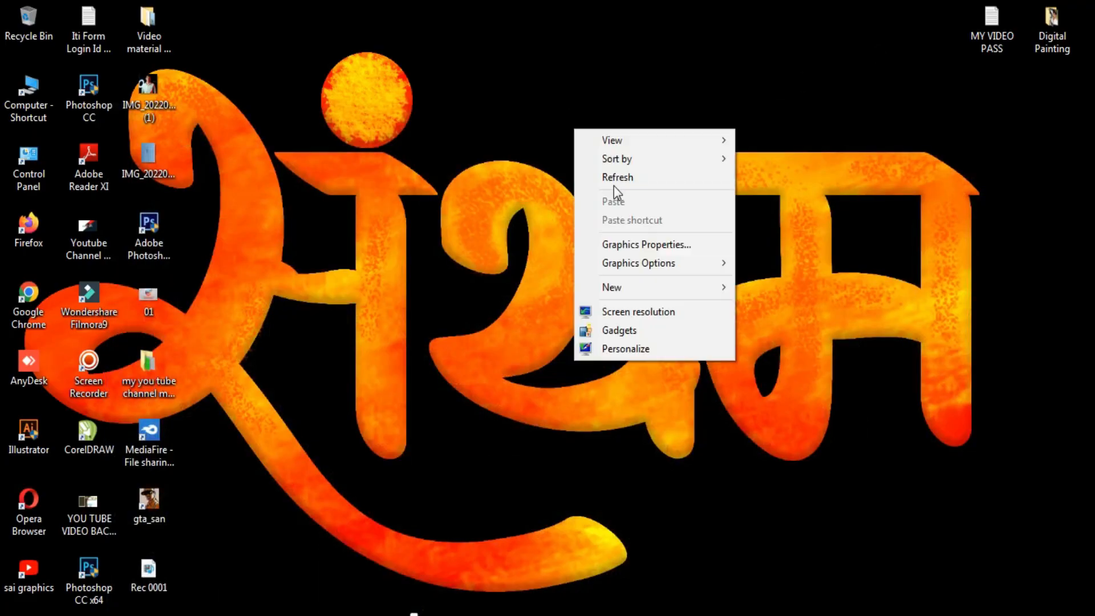
left_click(590, 181)
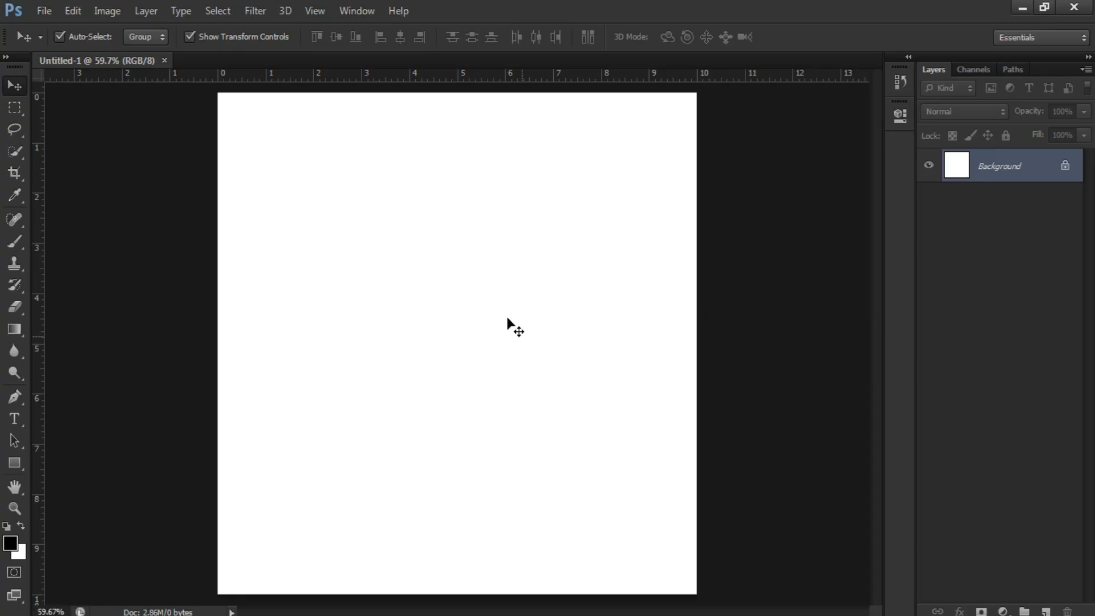
- Switch to Photoshop and open images-w1400.jpg, the Annette poster, from the Downloads folder
scroll(454, 287, "down", 1)
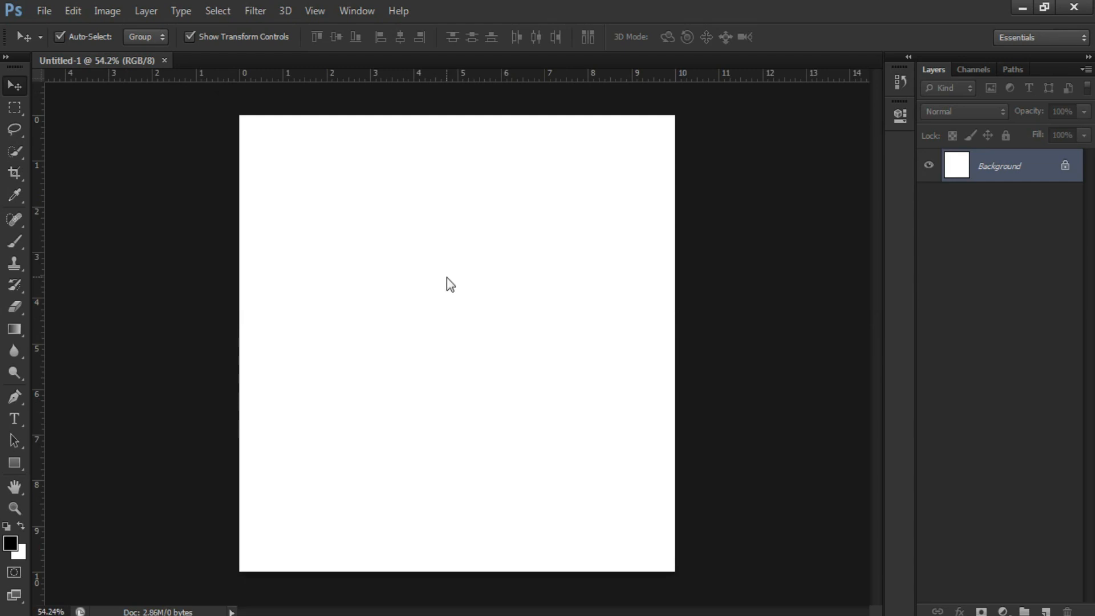
key("ctrl+o")
left_click(131, 244)
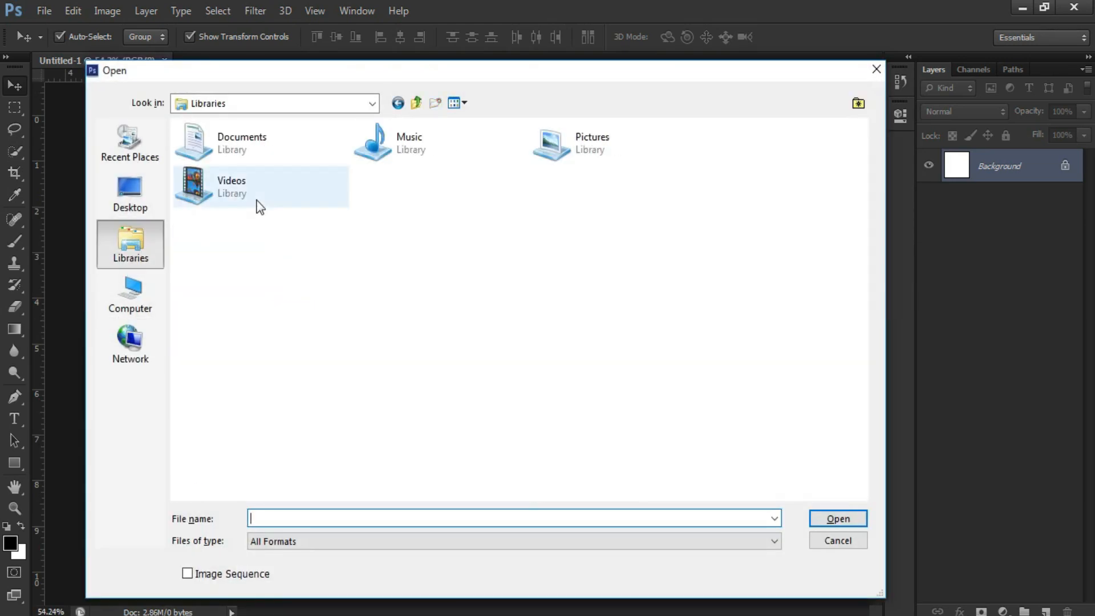
left_click(130, 194)
left_click(137, 296)
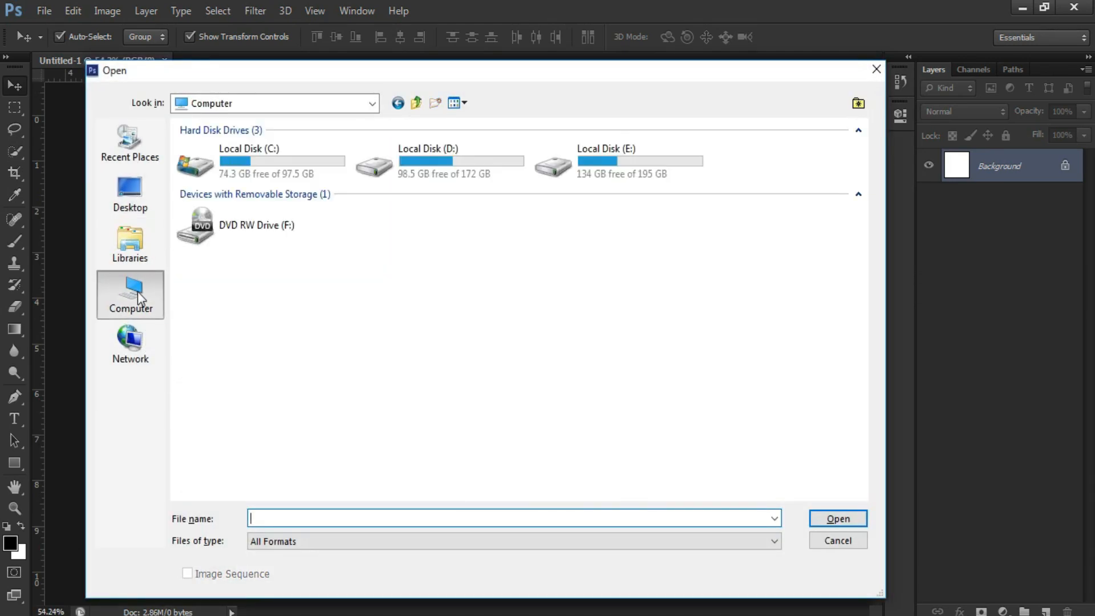
left_click(140, 149)
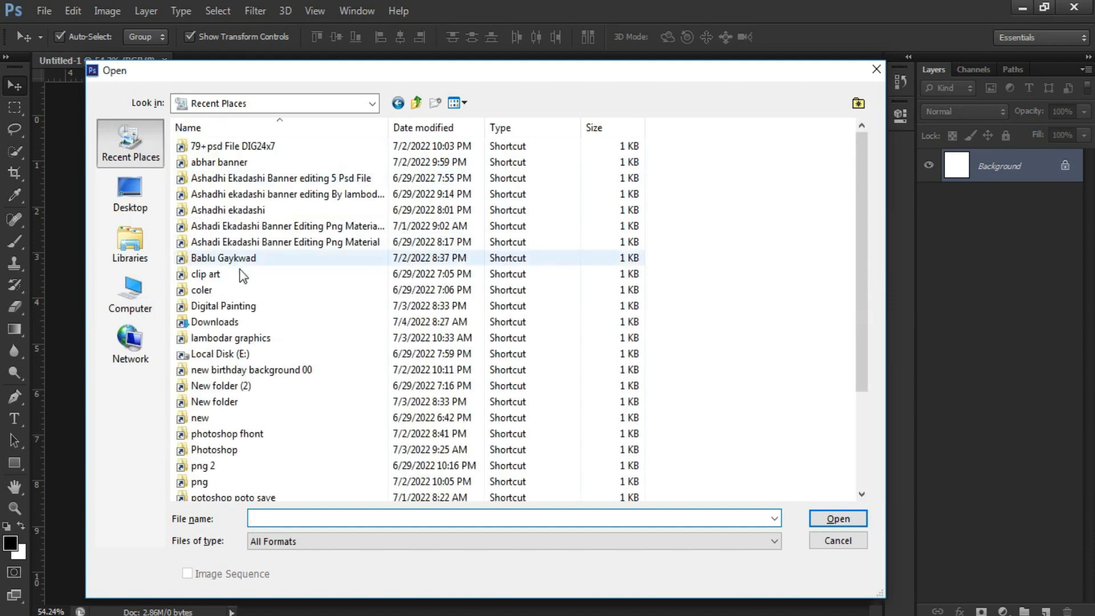
double_click(214, 322)
double_click(478, 306)
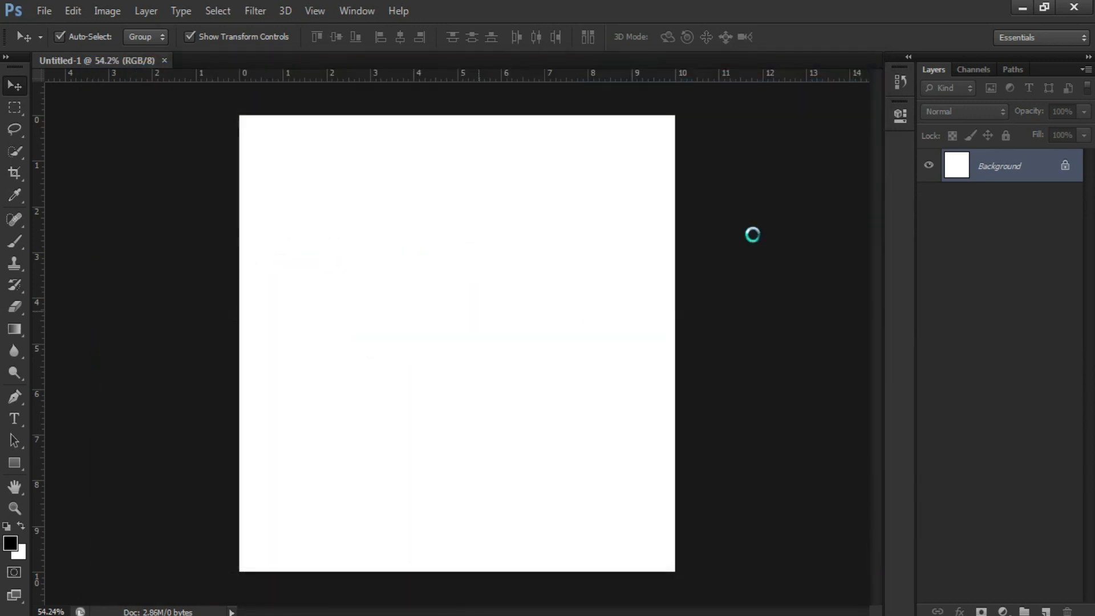
scroll(446, 287, "up", 4)
scroll(455, 254, "down", 2)
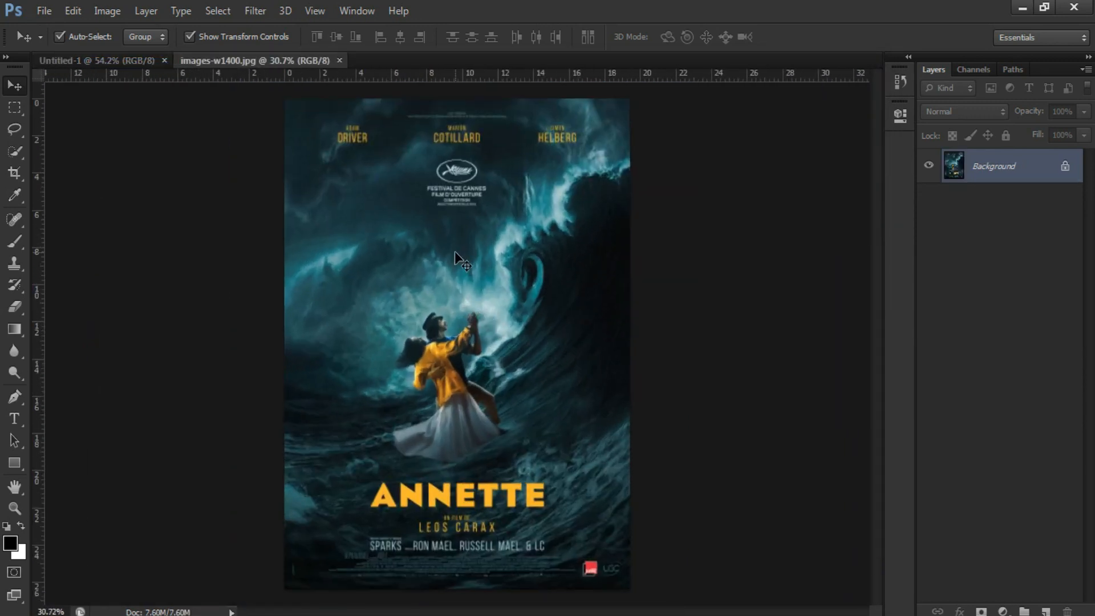
- Try to copy the Annette poster into the Untitled-1 document, undo it, and return to images-w1400.jpg
left_click_drag(139, 60, 459, 246)
scroll(458, 246, "down", 1)
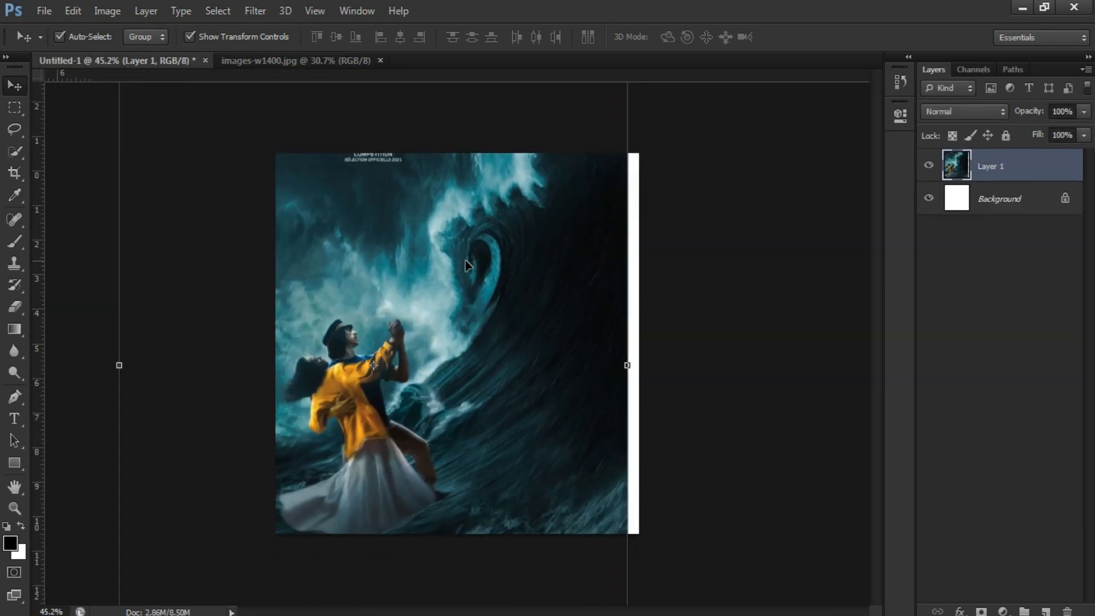
key("ctrl+z")
left_click(273, 61)
- Lasso the Adam Driver credit near the poster's upper edge and remove it with a Content-Aware fill in Normal mode at 100% opacity
scroll(376, 197, "up", 3)
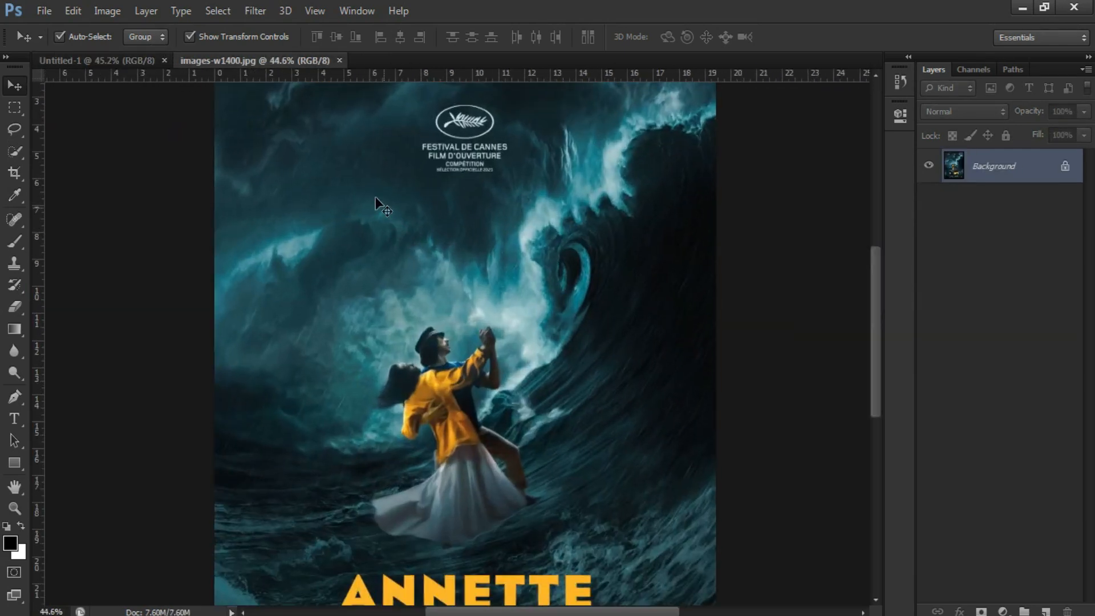
left_click_drag(388, 205, 364, 340)
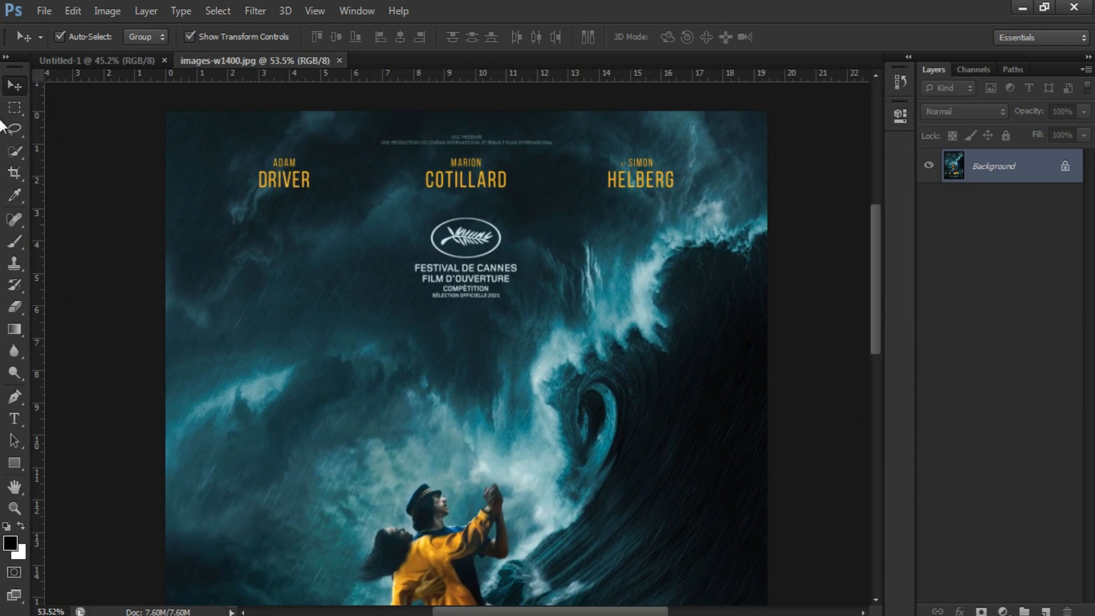
left_click_drag(14, 129, 60, 129)
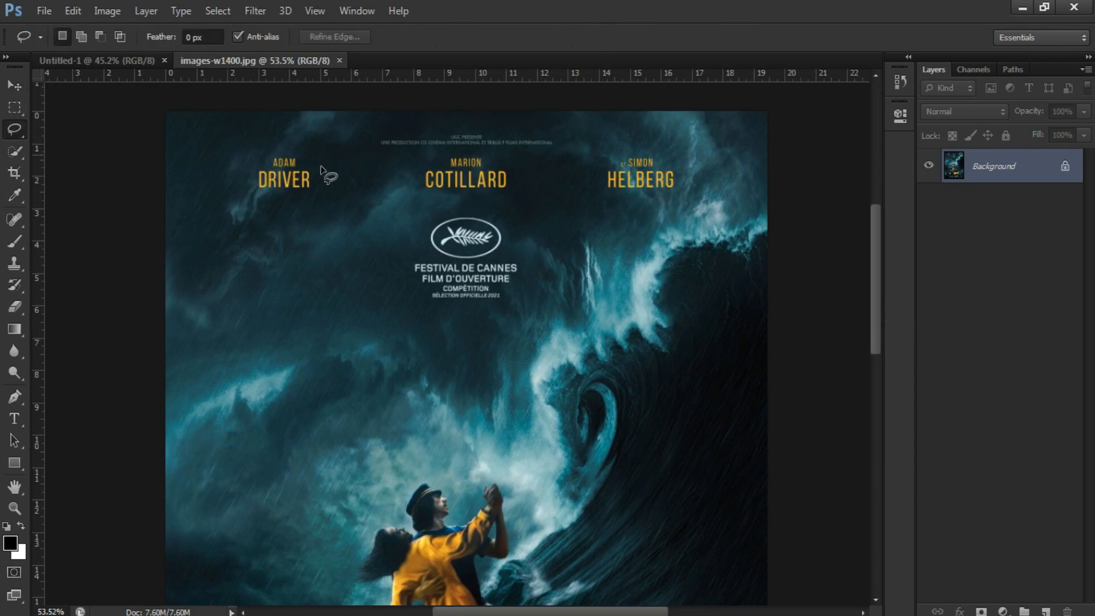
scroll(321, 168, "up", 1)
mouse_move(325, 234)
left_mouse_down()
mouse_move(326, 271)
mouse_move(382, 430)
mouse_move(252, 205)
mouse_move(238, 282)
mouse_move(306, 238)
left_mouse_up()
scroll(252, 206, "up", 1)
left_click(547, 251)
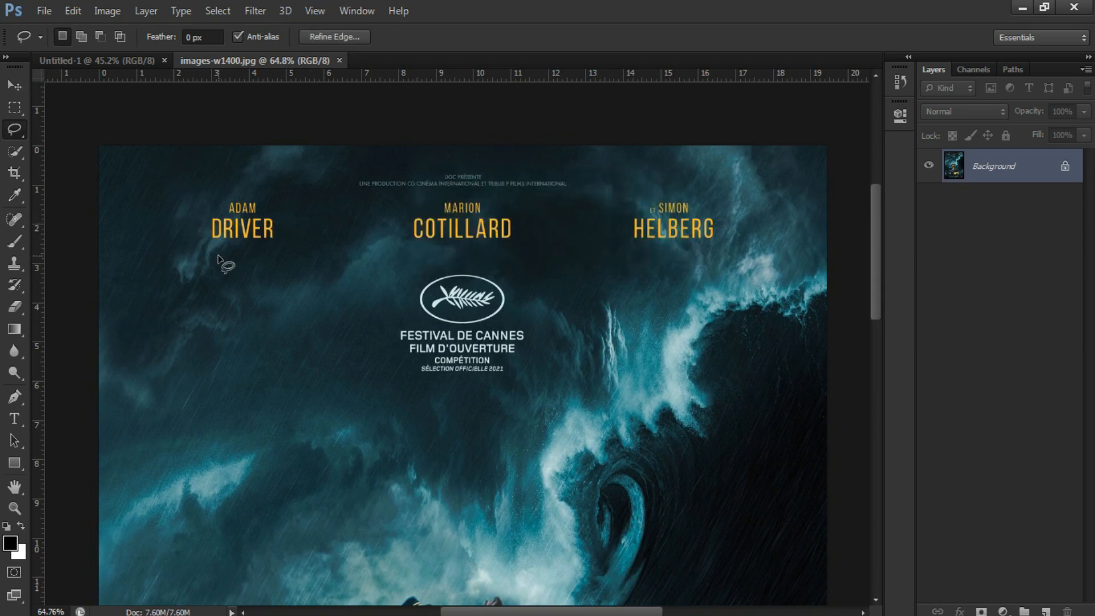
right_click(287, 209)
left_click_drag(251, 233, 244, 239)
right_click(246, 239)
left_click(324, 482)
left_click(634, 173)
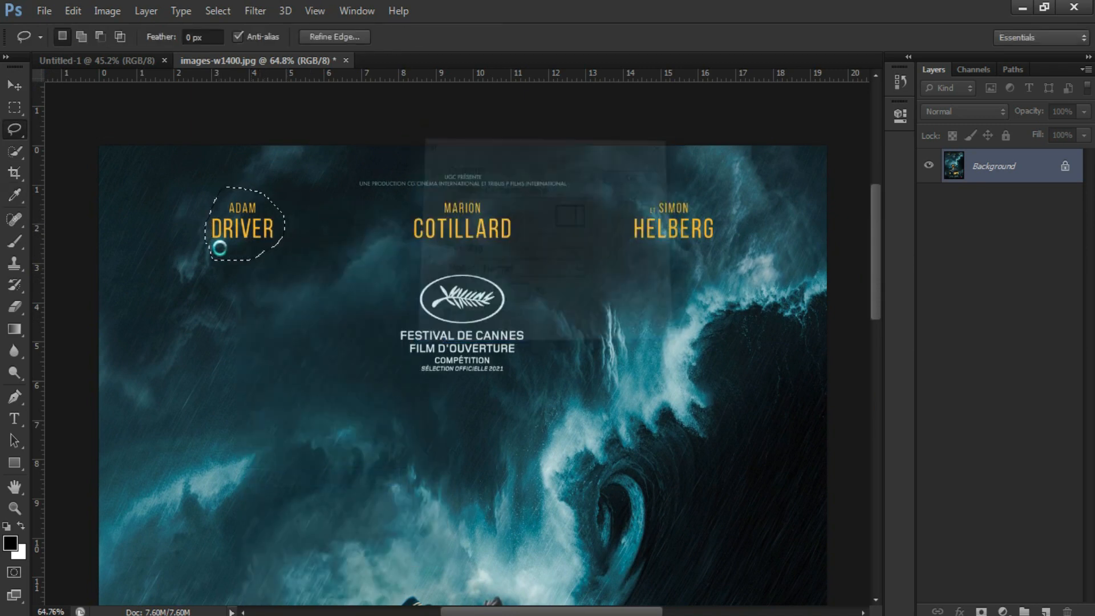
key("ctrl+d")
- Lasso the Simon Helberg credit and remove it with a Content-Aware fill at 100% opacity
left_click_drag(430, 319, 292, 248)
left_click_drag(503, 181, 546, 174)
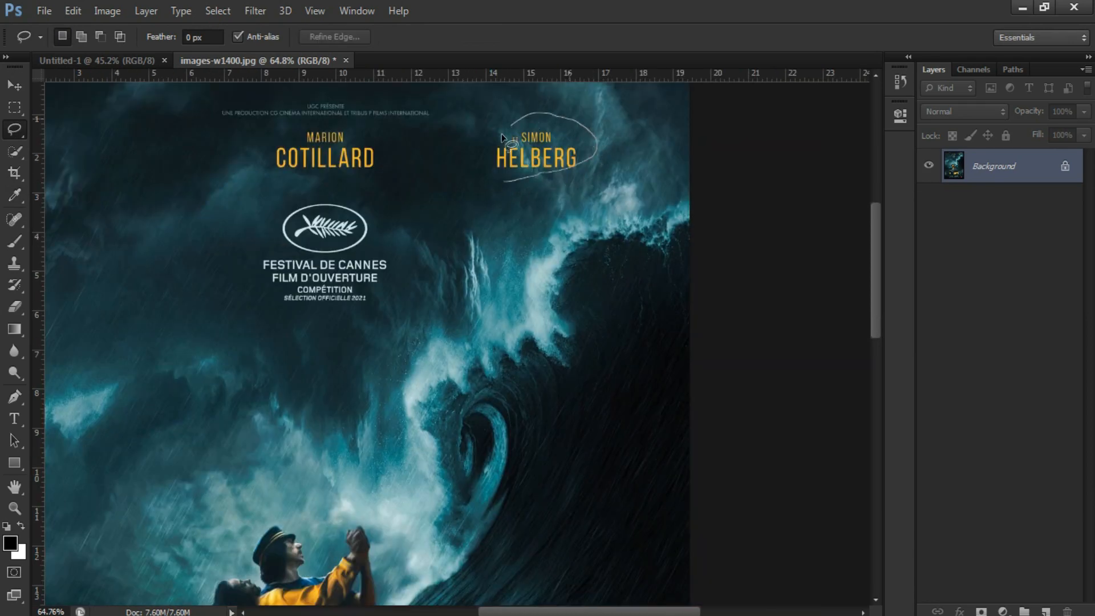
right_click(524, 142)
left_click(599, 381)
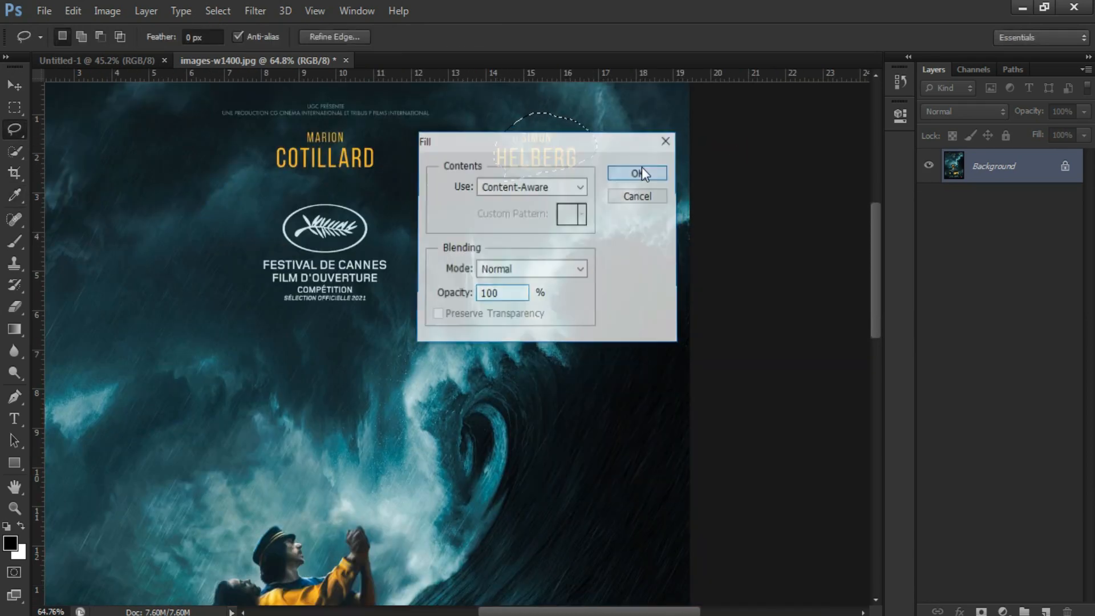
left_click(641, 170)
- Lasso the Marion Cotillard credit above the festival emblem and remove it with a Content-Aware fill
left_click_drag(301, 281, 474, 361)
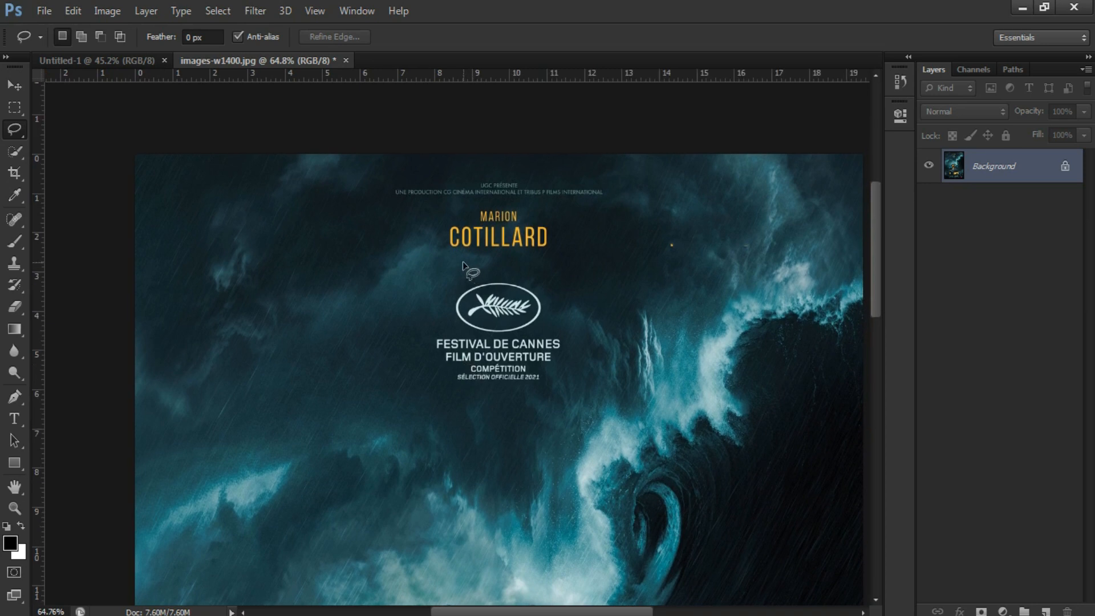
right_click(505, 205)
mouse_move(449, 249)
left_mouse_down()
mouse_move(471, 265)
mouse_move(424, 331)
mouse_move(537, 426)
mouse_move(576, 333)
mouse_move(456, 279)
left_mouse_up()
left_click(570, 464)
left_click(653, 171)
- Fill the lassoed Festival de Cannes emblem and its caption with Content-Aware at 100% opacity, and clear the selection
right_click(489, 265)
left_click(533, 501)
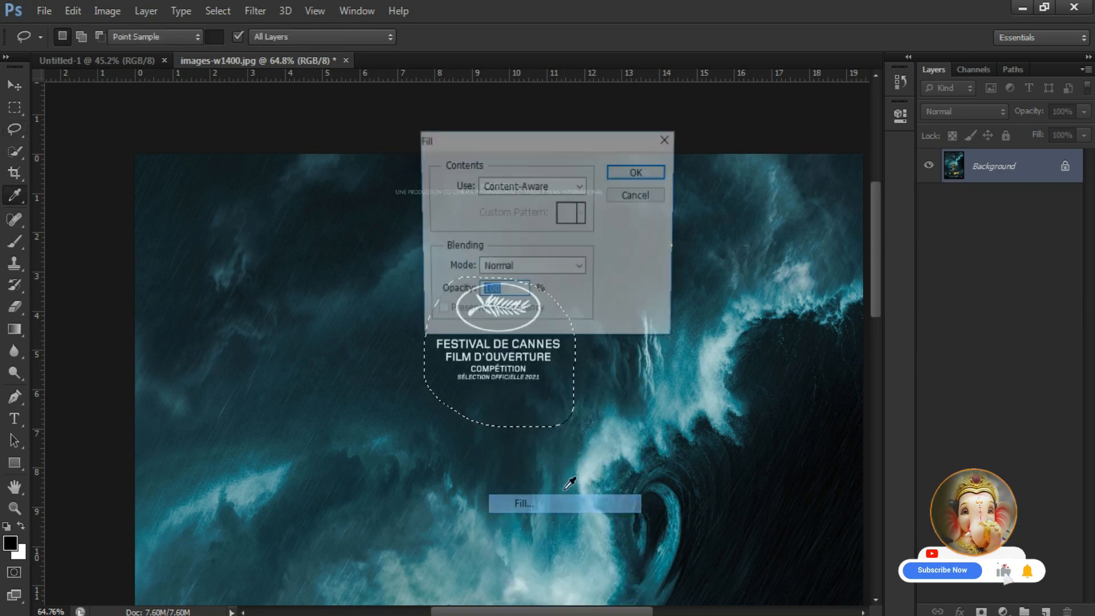
left_click(639, 173)
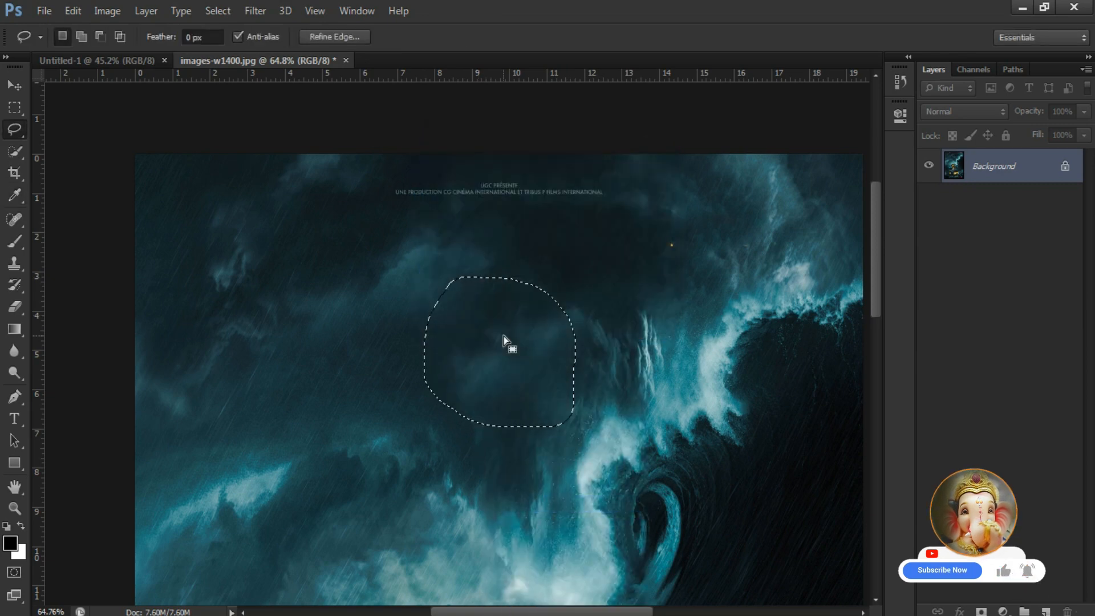
key("ctrl+d")
- Lasso the small UGC production credit lines along the poster's upper edge and remove them with a Content-Aware fill
left_click_drag(480, 282, 470, 433)
left_click_drag(375, 353, 530, 356)
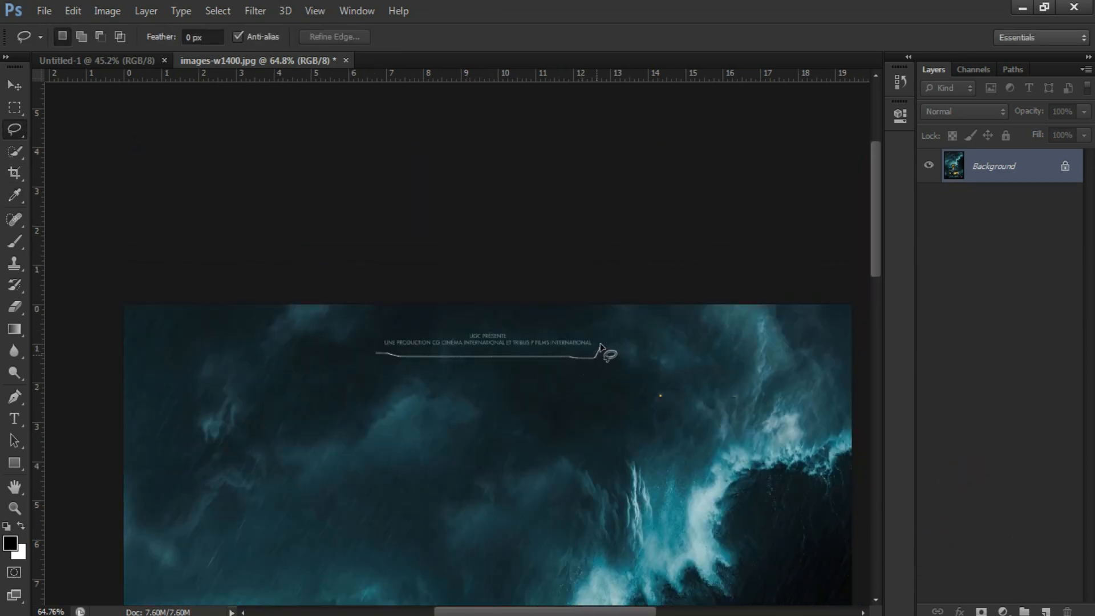
left_click_drag(396, 358, 399, 358)
right_click(453, 264)
left_click(527, 501)
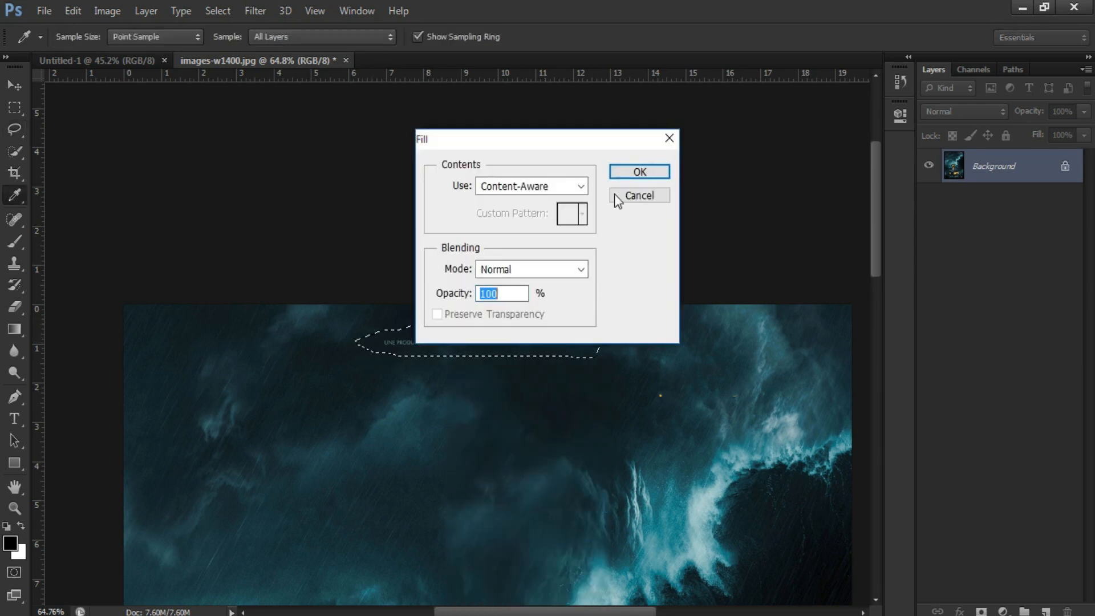
left_click(635, 171)
- Lasso the large yellow ANNETTE title below the dancing couple, fill it with Content-Aware, and clear the selection
scroll(495, 346, "down", 15)
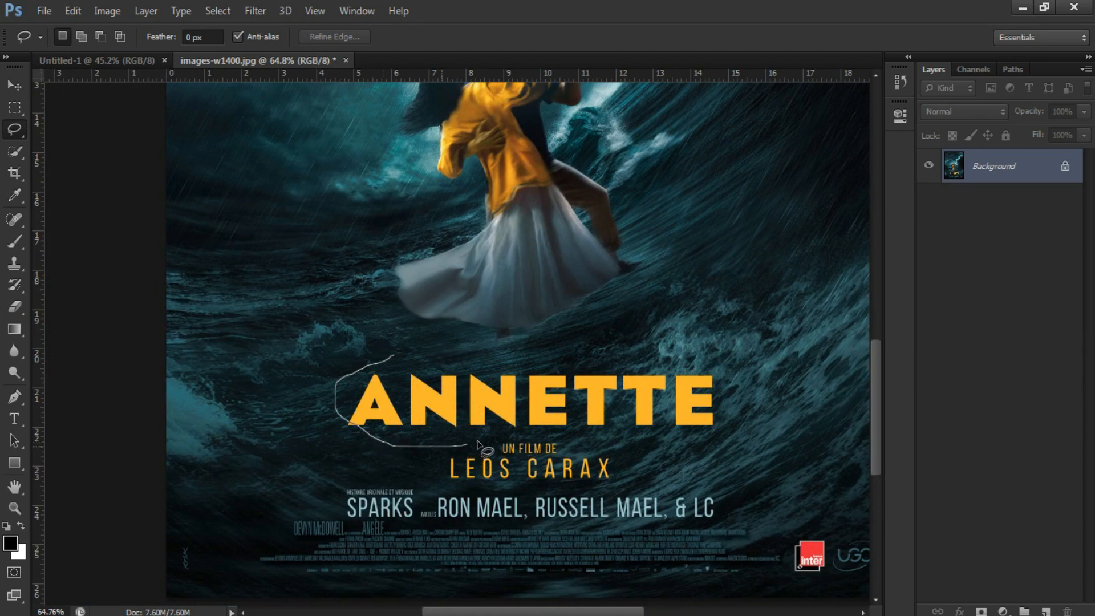
right_click(501, 375)
left_click(551, 256)
left_click(629, 171)
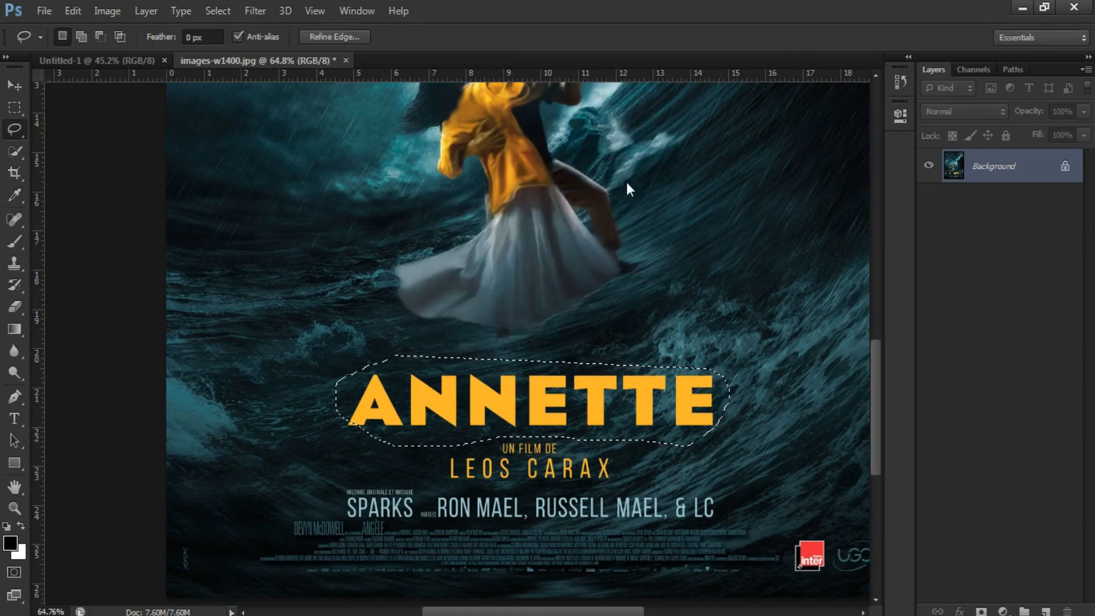
key("ctrl+d")
- Lasso the stray duplicated lettering above the Leos Carax line, remove it with a Content-Aware fill, and clear the selection
mouse_move(502, 391)
left_mouse_down()
mouse_move(422, 362)
mouse_move(409, 390)
left_mouse_up()
right_click(525, 375)
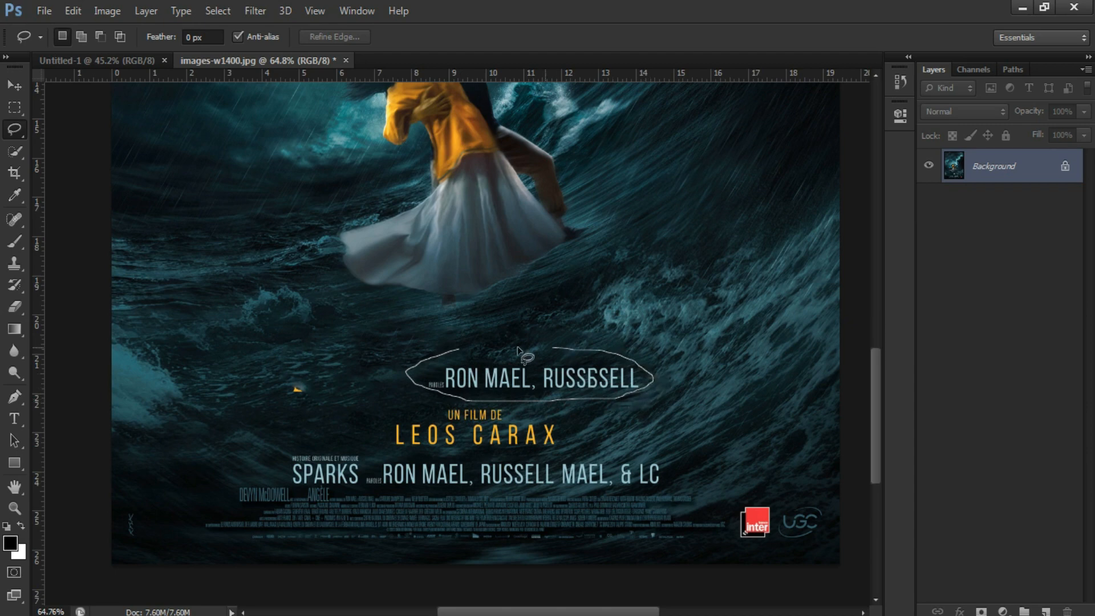
right_click(505, 370)
left_click(566, 260)
left_click(656, 173)
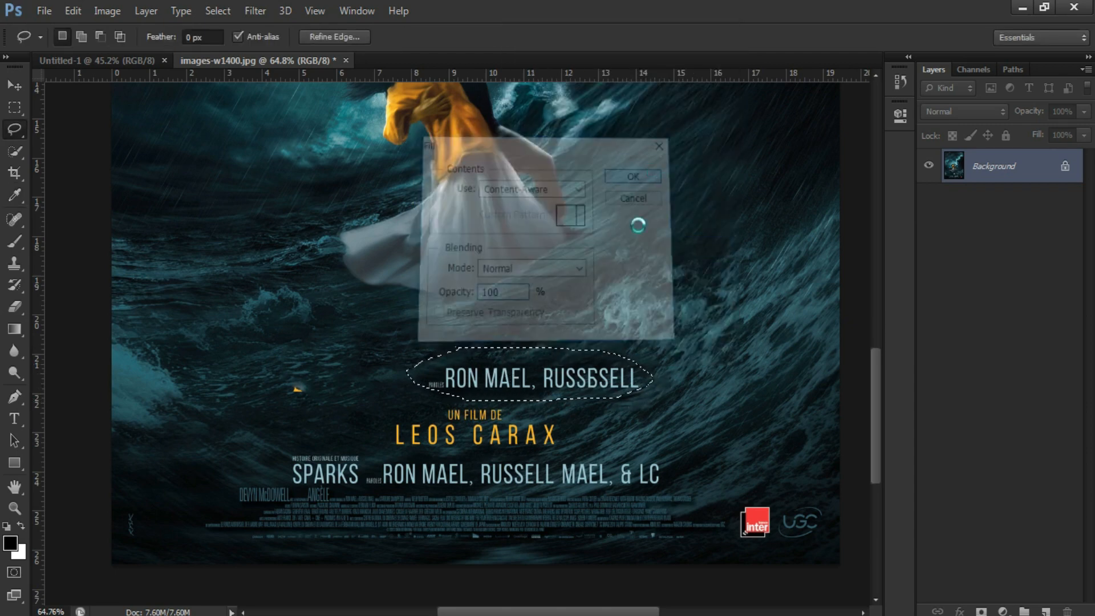
key("ctrl+d")
- Lasso the whole credit block from the Leos Carax line down, remove it with a Content-Aware fill, and clear the selection
left_click_drag(468, 433, 645, 418)
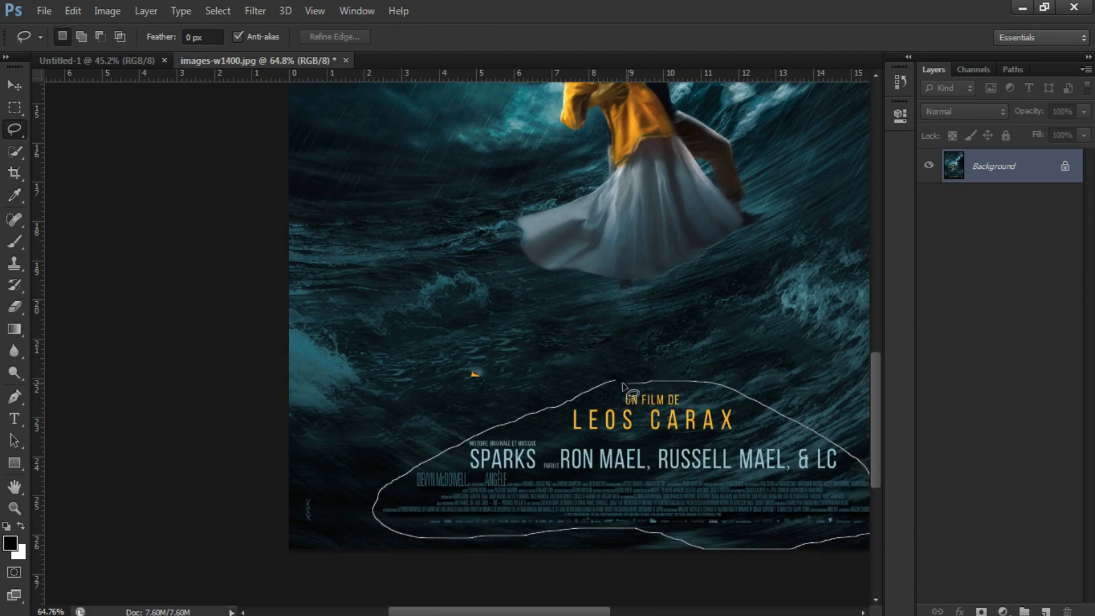
left_click_drag(623, 384, 619, 383)
left_click(622, 409)
right_click(622, 410)
left_click(549, 398)
key("ctrl+z")
right_click(601, 423)
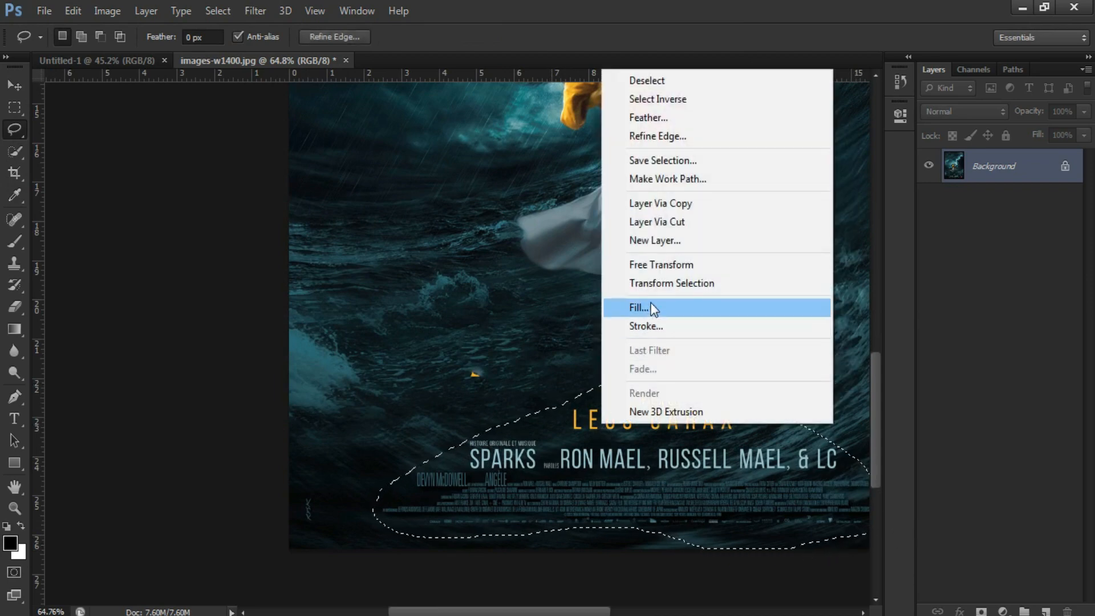
left_click(653, 308)
left_click(637, 168)
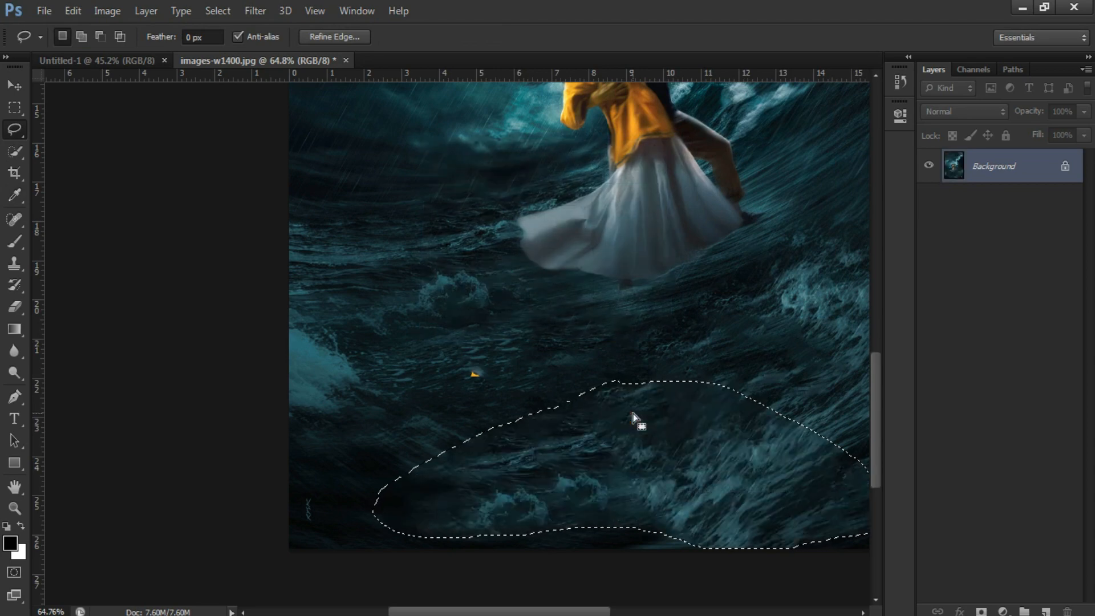
key("ctrl+d")
- Lasso the Inter and UGC logos in the poster's lower right corner, fill them with Content-Aware, and clear the selection
left_click_drag(762, 416, 411, 399)
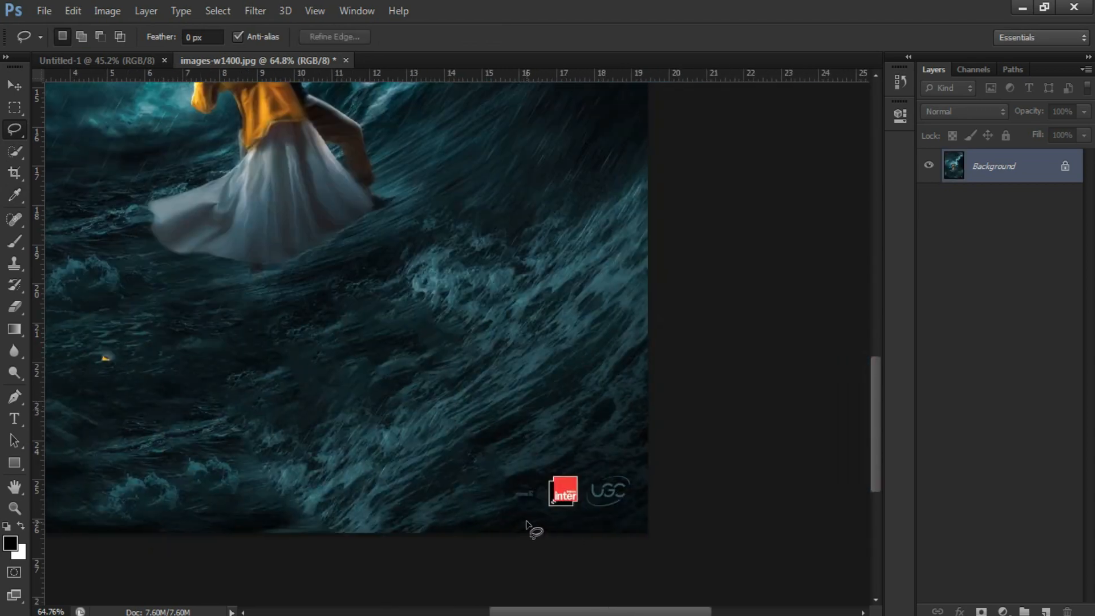
left_click_drag(534, 517, 548, 517)
right_click(556, 519)
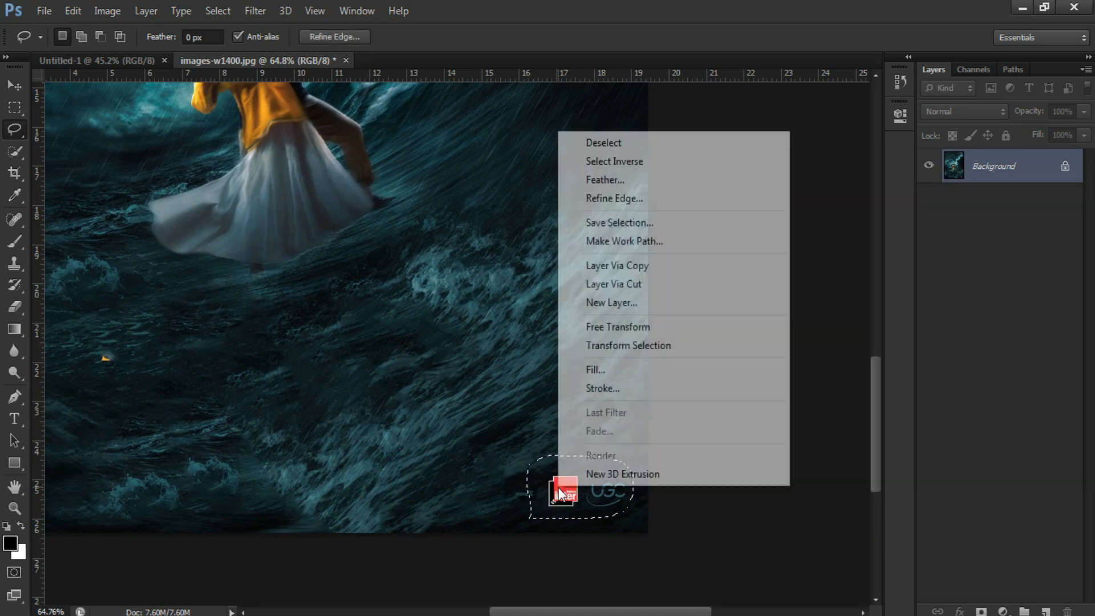
left_click(614, 363)
left_click(641, 173)
key("ctrl+d")
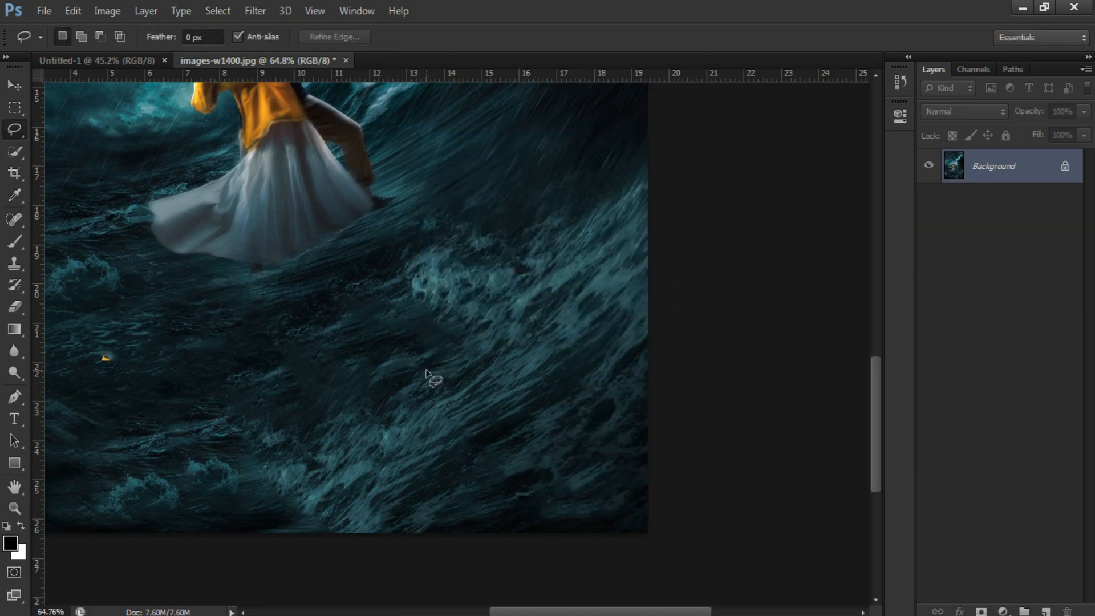
- Lasso the dancing couple in the middle of the poster, remove them with a Content-Aware fill, and clear the selection
scroll(422, 411, "down", 5)
scroll(423, 411, "up", 5)
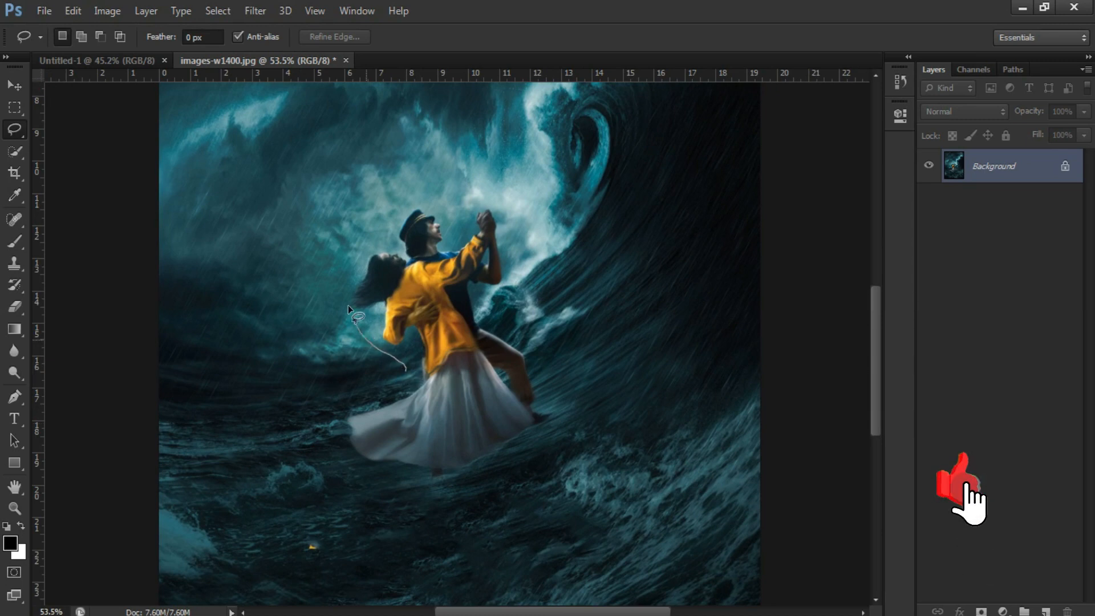
mouse_move(349, 309)
left_mouse_down()
mouse_move(359, 241)
mouse_move(454, 193)
left_mouse_up()
mouse_move(531, 318)
left_mouse_down()
mouse_move(562, 395)
mouse_move(474, 476)
mouse_move(362, 457)
mouse_move(353, 407)
mouse_move(404, 371)
left_mouse_up()
right_click(436, 337)
left_click(479, 503)
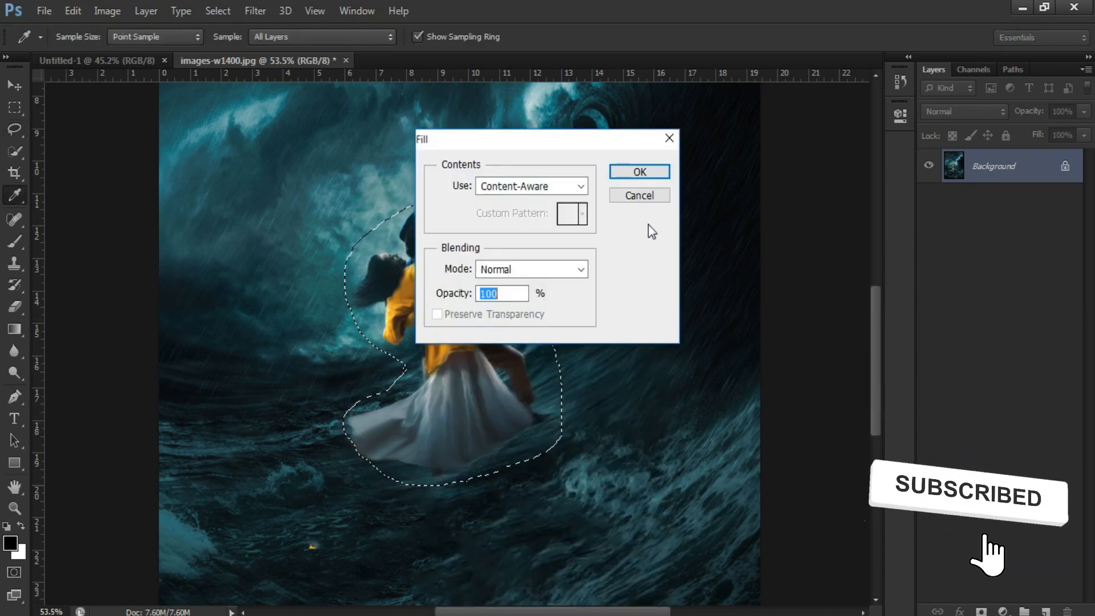
left_click(633, 171)
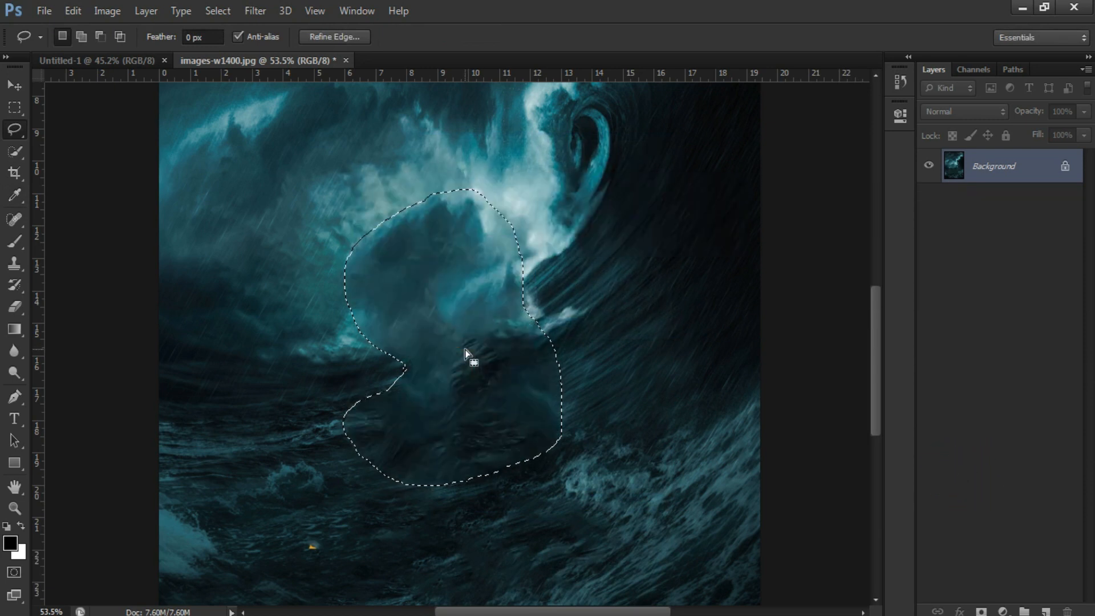
key("ctrl+d")
- Move the cleaned wave image into the Untitled-1 document and close images-w1400.jpg without saving
scroll(456, 334, "down", 3)
key("v")
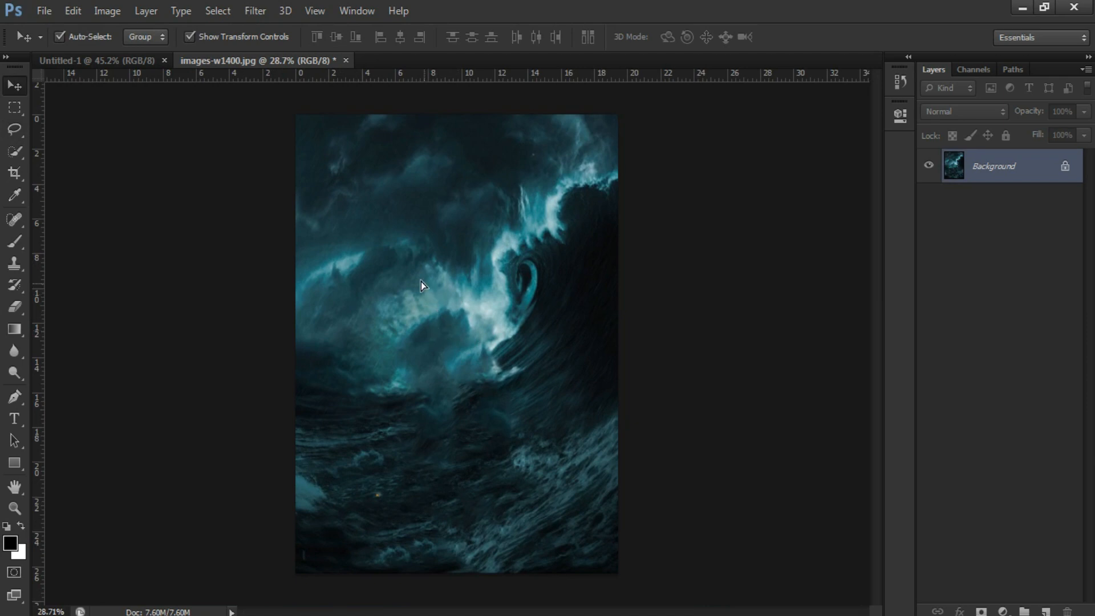
left_click_drag(421, 282, 399, 295)
scroll(457, 342, "down", 2)
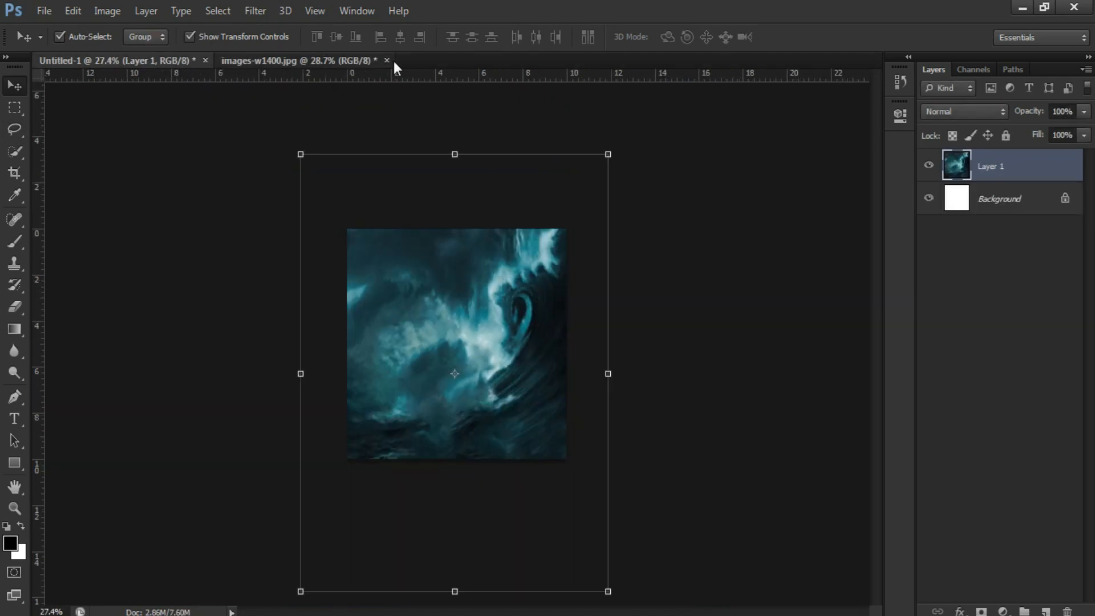
left_click(386, 60)
left_click(565, 247)
- Scale down the wave image with Free Transform and position it so that it covers the whole canvas
key("ctrl+t")
left_click_drag(608, 154, 495, 315)
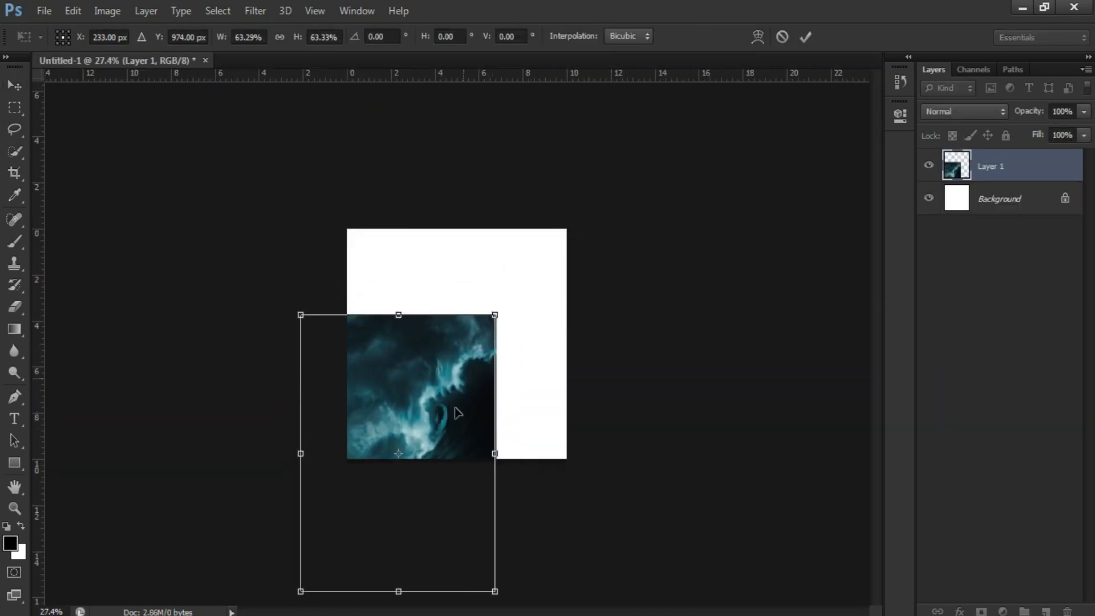
left_click_drag(458, 413, 505, 328)
left_click_drag(537, 501, 529, 453)
left_click_drag(542, 471, 562, 489)
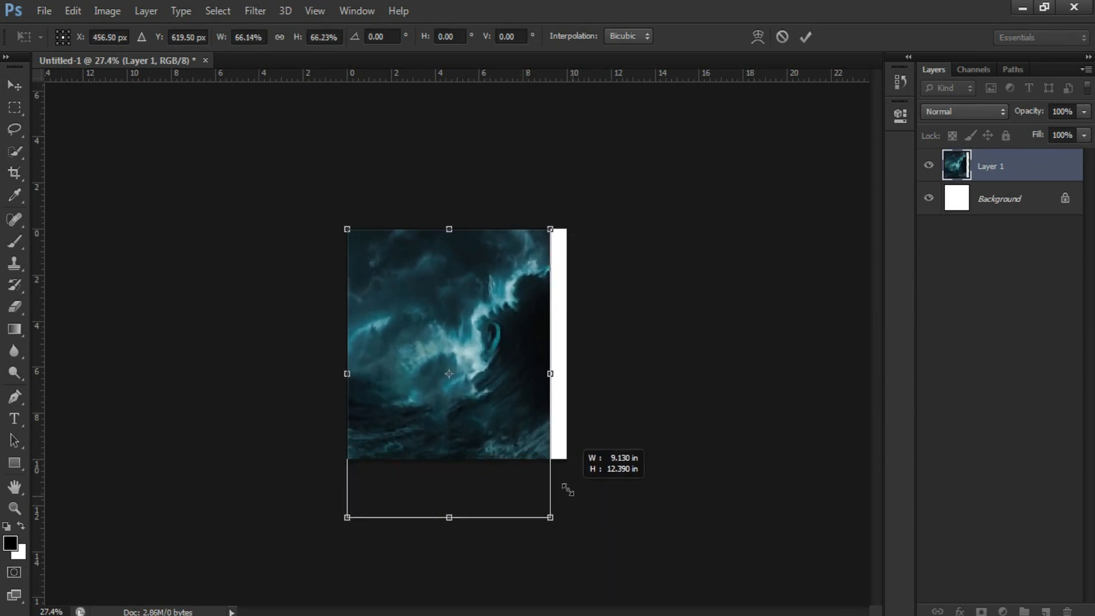
mouse_move(519, 422)
left_mouse_down()
mouse_move(527, 412)
mouse_move(518, 419)
left_mouse_up()
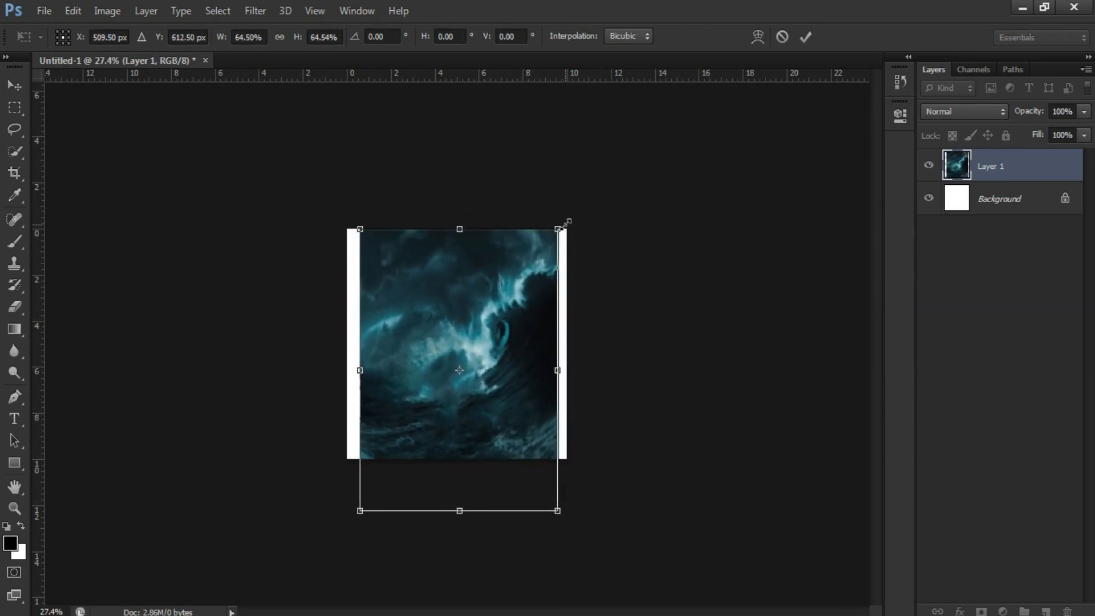
left_click_drag(565, 225, 609, 161)
left_click_drag(556, 324, 532, 334)
key("Return")
- Apply a Motion Blur to the wave image with an angle of -9° and a distance of 61 pixels
scroll(503, 346, "down", 1)
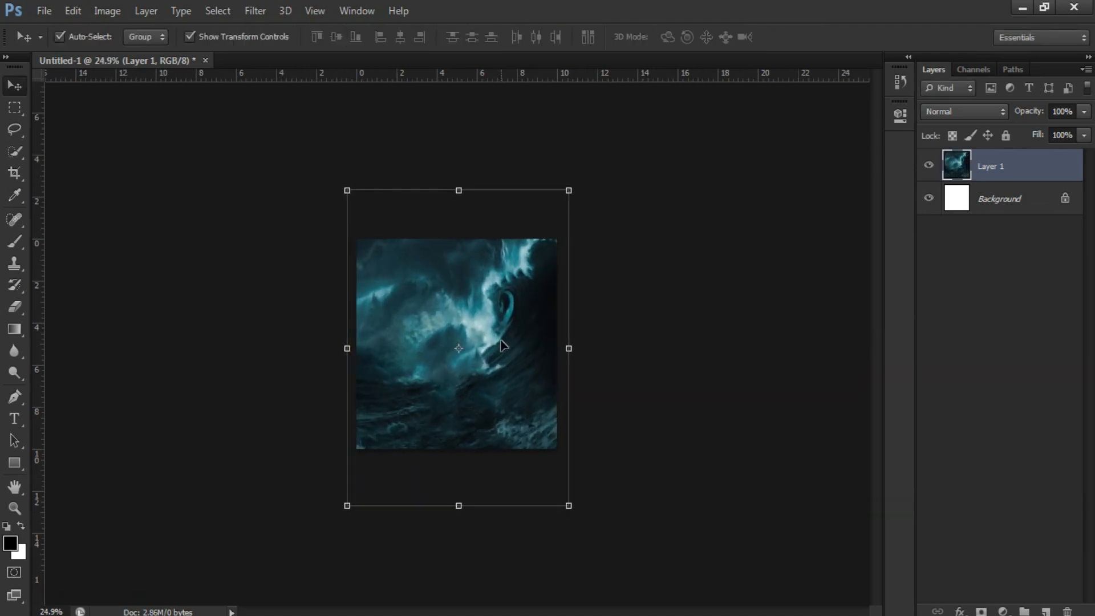
scroll(502, 345, "up", 2)
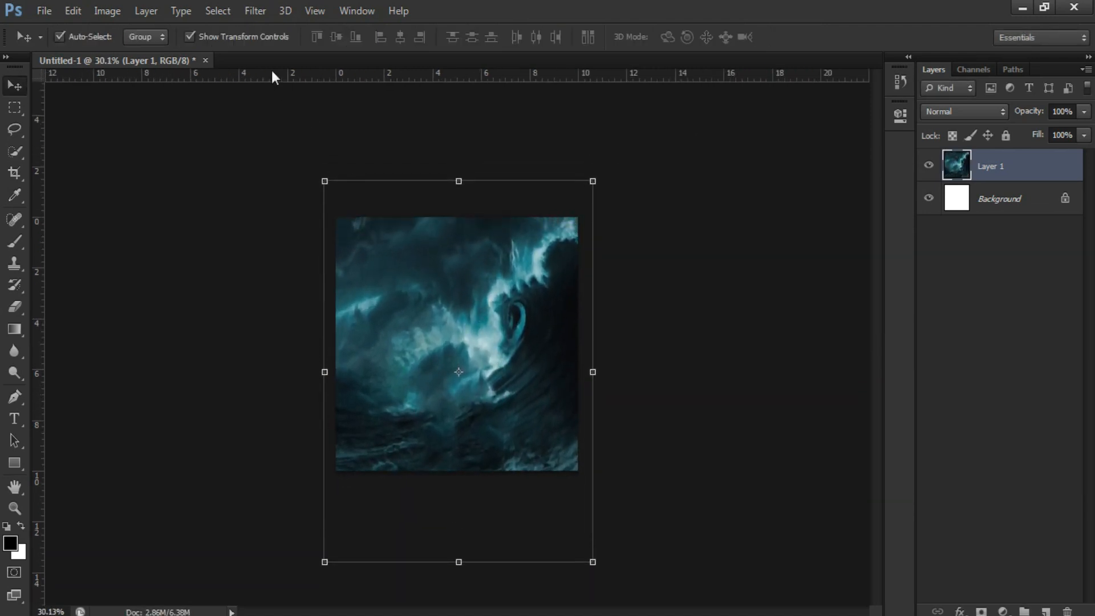
scroll(411, 265, "up", 2)
left_click(246, 13)
mouse_move(273, 114)
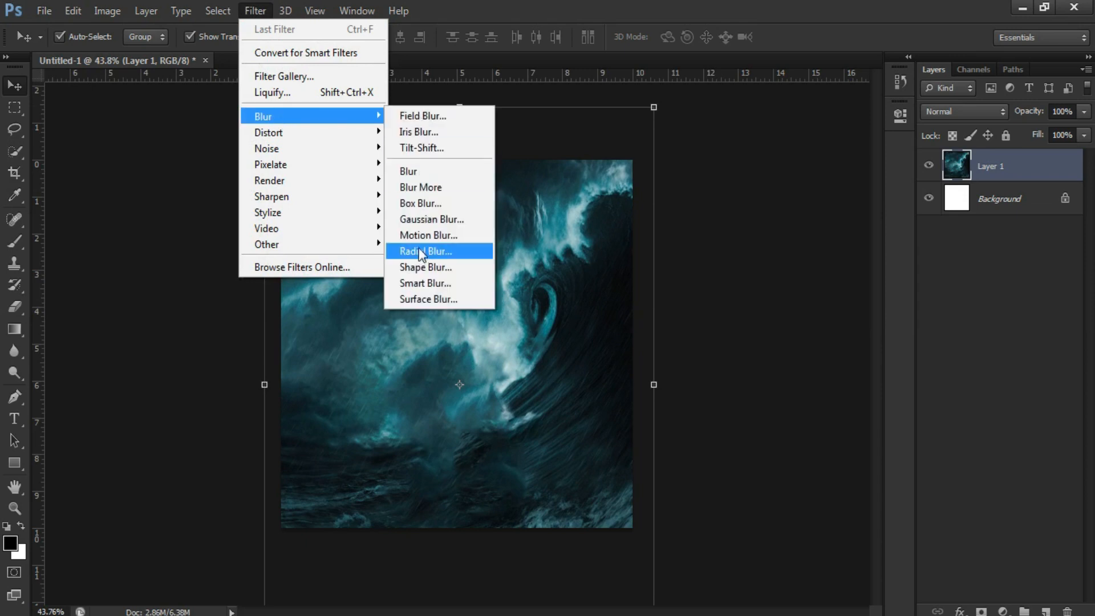
left_click(426, 234)
left_click_drag(570, 103, 766, 113)
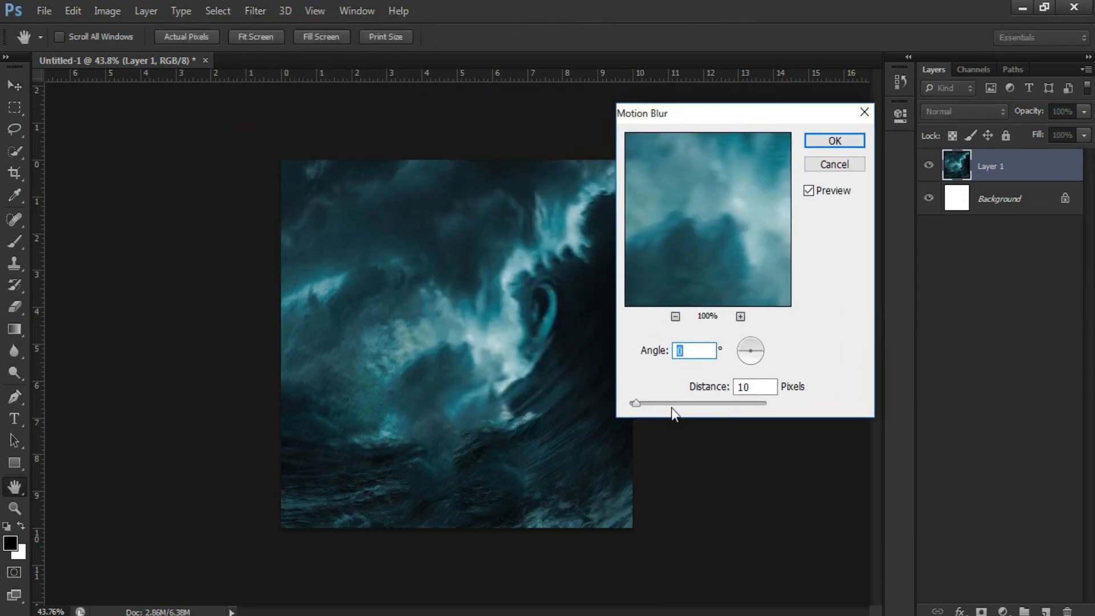
left_click_drag(672, 408, 654, 409)
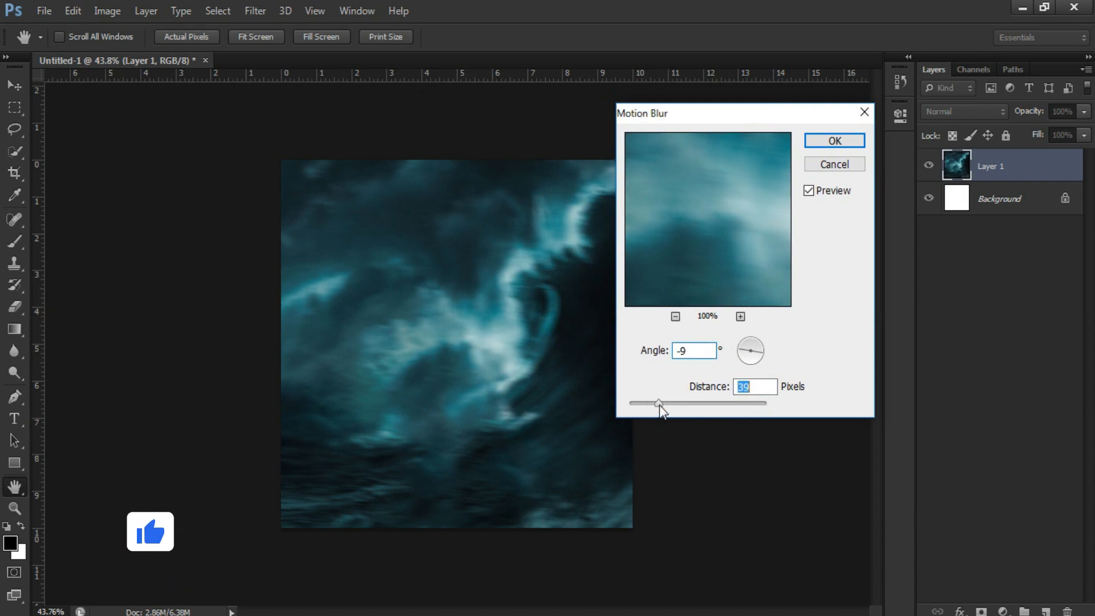
left_click_drag(659, 405, 669, 404)
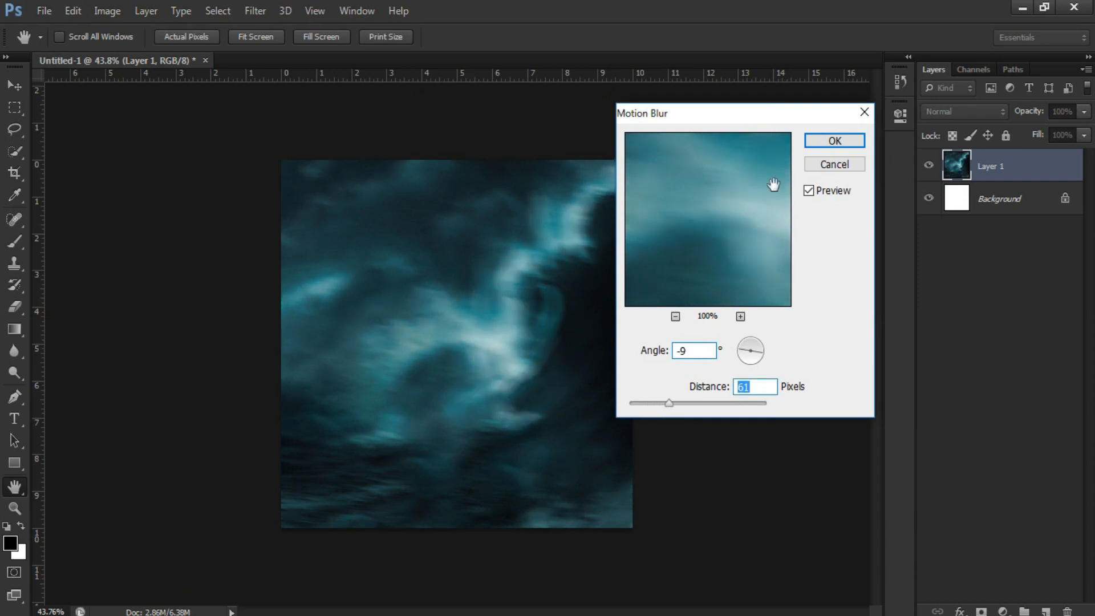
left_click(823, 140)
- Add an empty layer above the blurred wave image, lock the wave layer, and make the empty layer active
left_click_drag(491, 300, 511, 402)
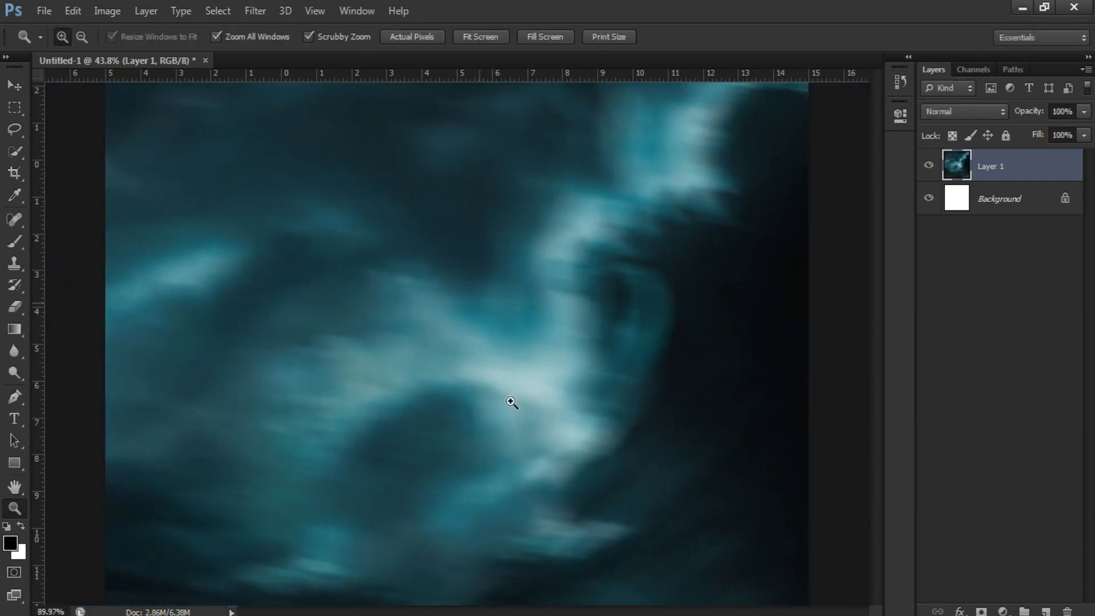
key("ctrl+minus")
key("ctrl+minus")
key("v")
left_click(1047, 610)
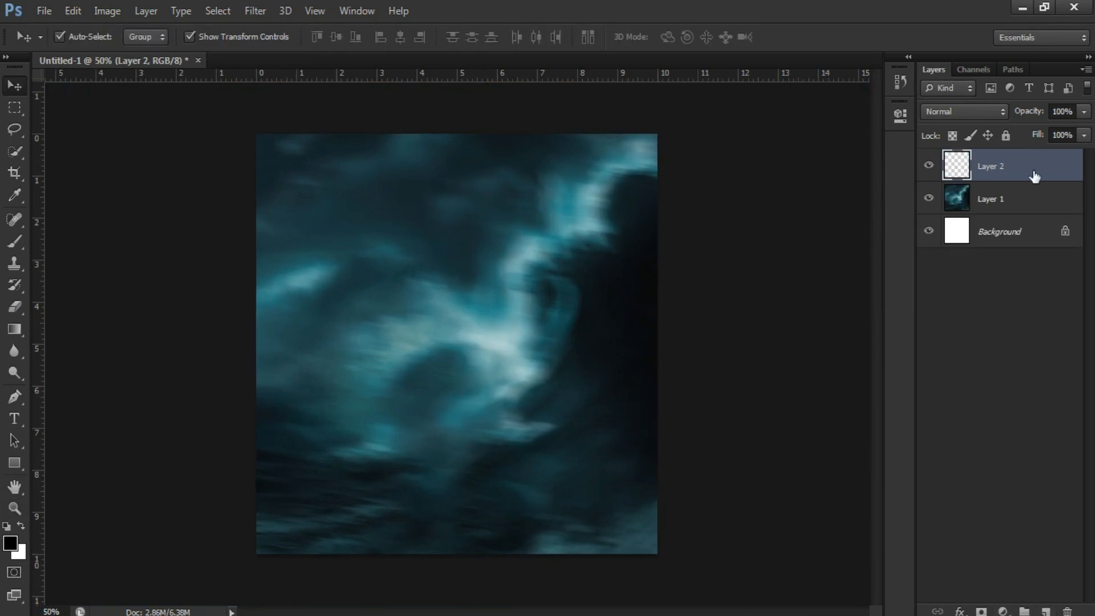
left_click(1022, 198)
left_click(1006, 135)
left_click(1016, 166)
- Activate the Brush tool and enlarge the soft round brush to 500 px
key("b")
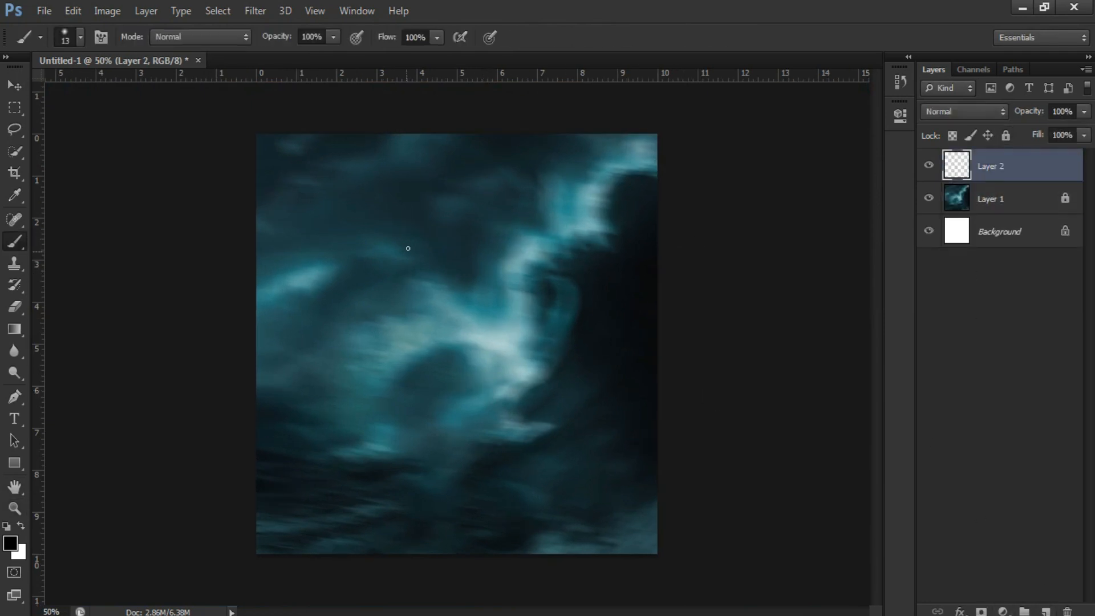
key("bracketright")
key("bracketright")
key("bracketright")
key("bracketright")
key("bracketright")
key("bracketright")
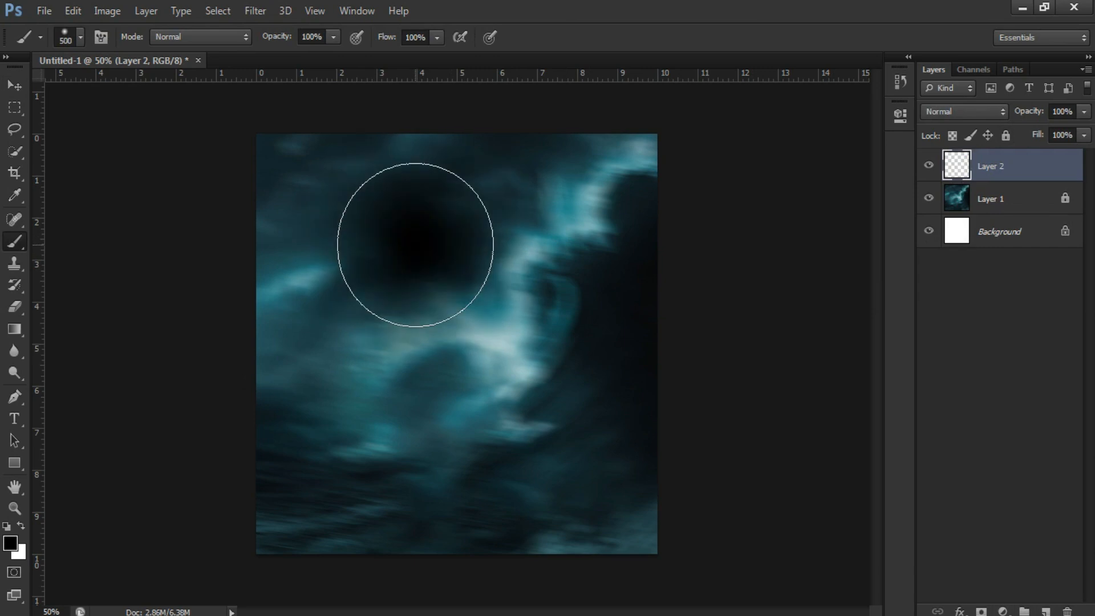
- Load the brush set Fog Brushes 4.abr from the Photoshop Brushes folder on drive D into the brush presets
right_click(416, 244)
scroll(491, 386, "down", 5)
scroll(498, 407, "up", 3)
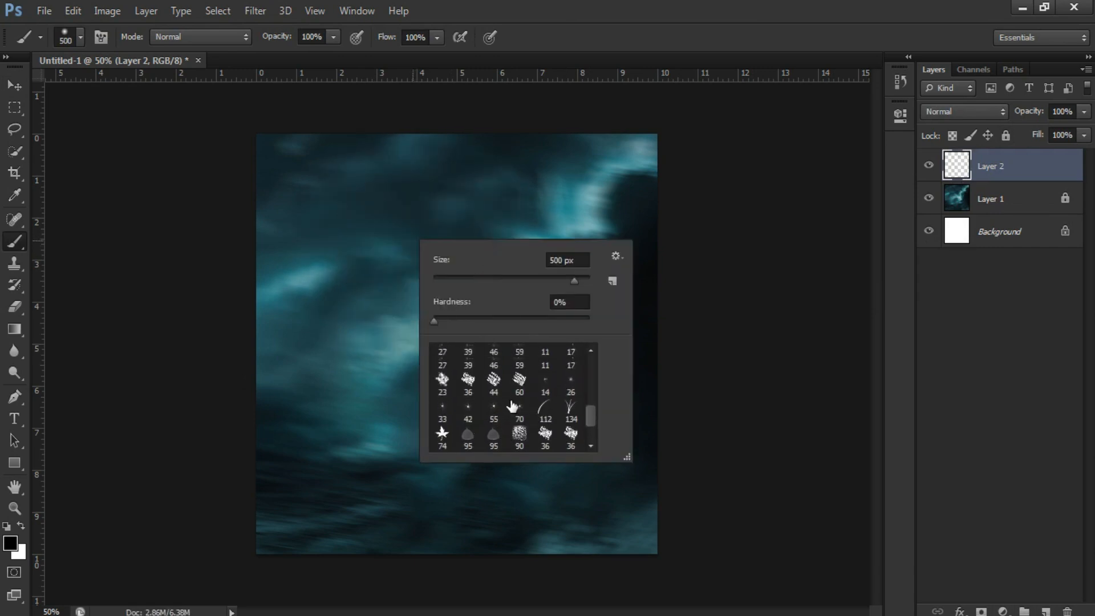
left_click(616, 257)
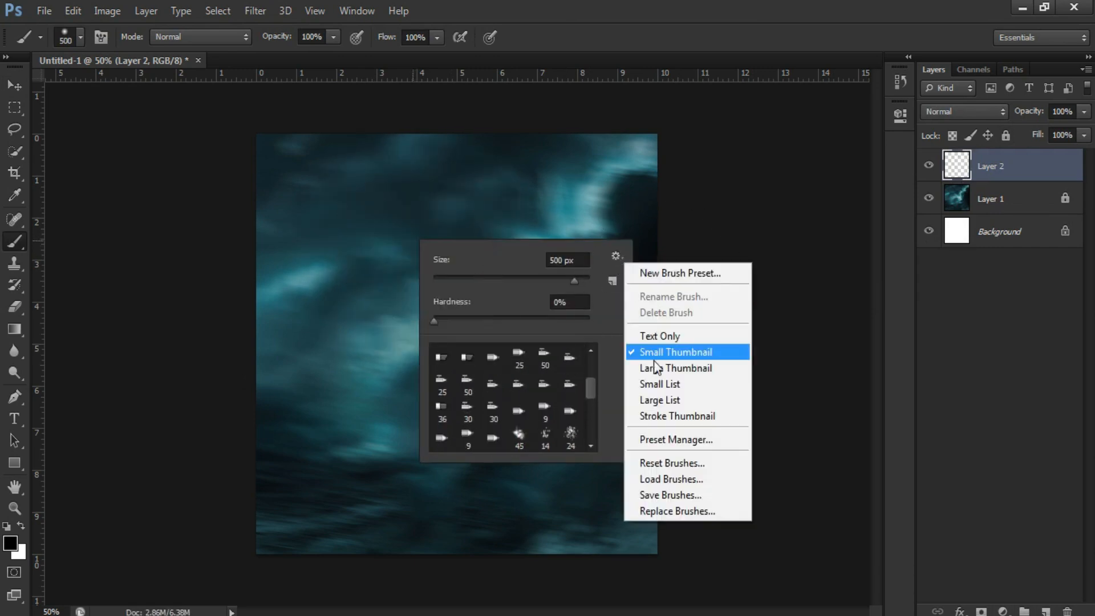
left_click(662, 478)
left_click(126, 288)
double_click(450, 160)
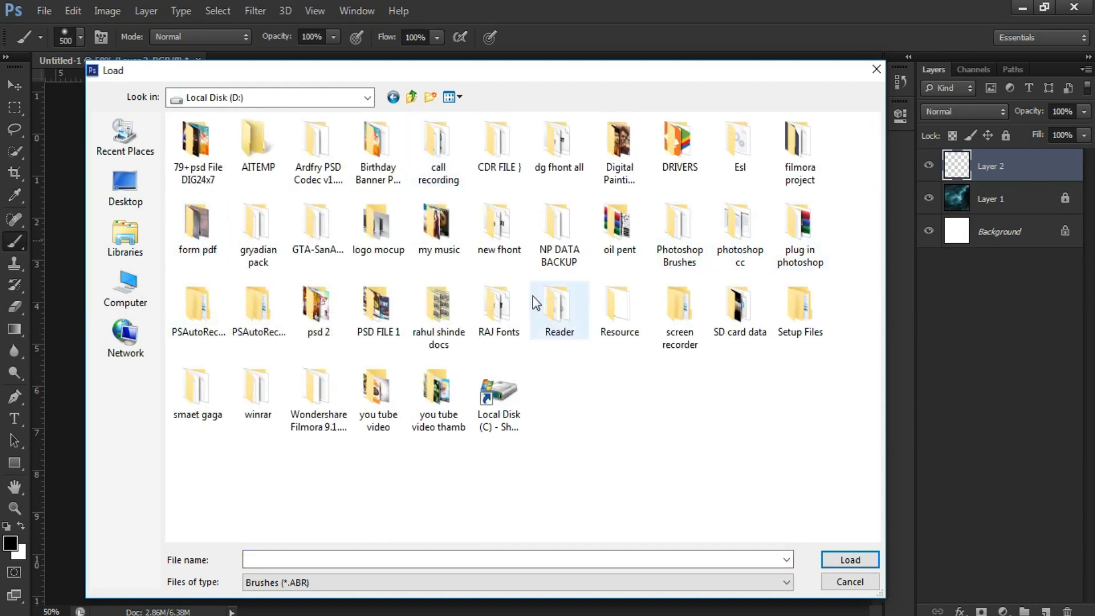
double_click(690, 229)
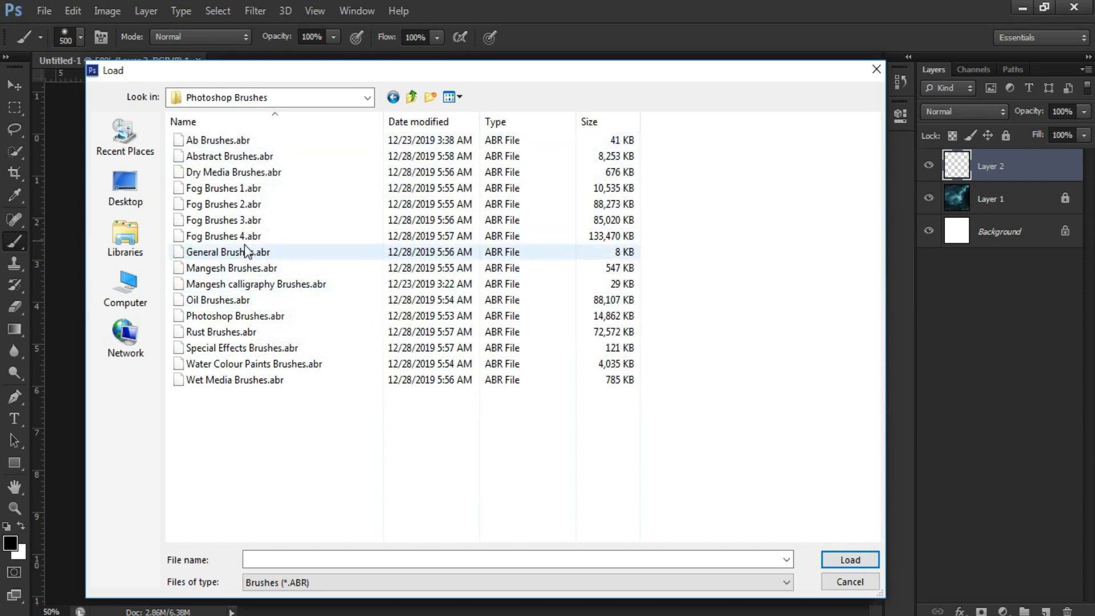
left_click(228, 236)
left_click(856, 562)
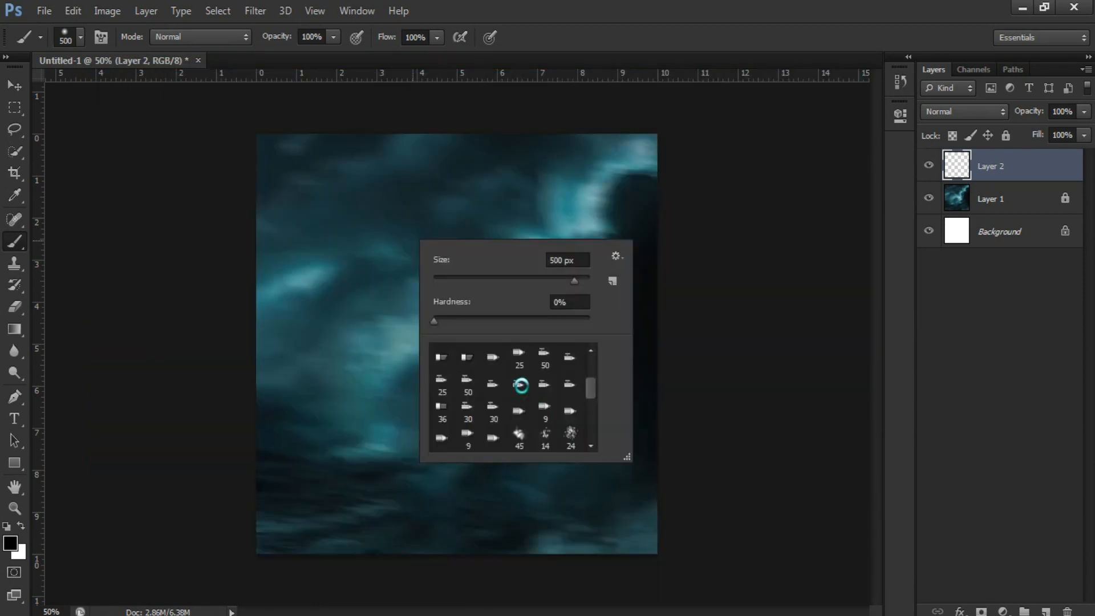
- Choose the first 3500 px fog brush from the loaded set, reduce it to 411 px, and undo a test dab
scroll(494, 376, "down", 10)
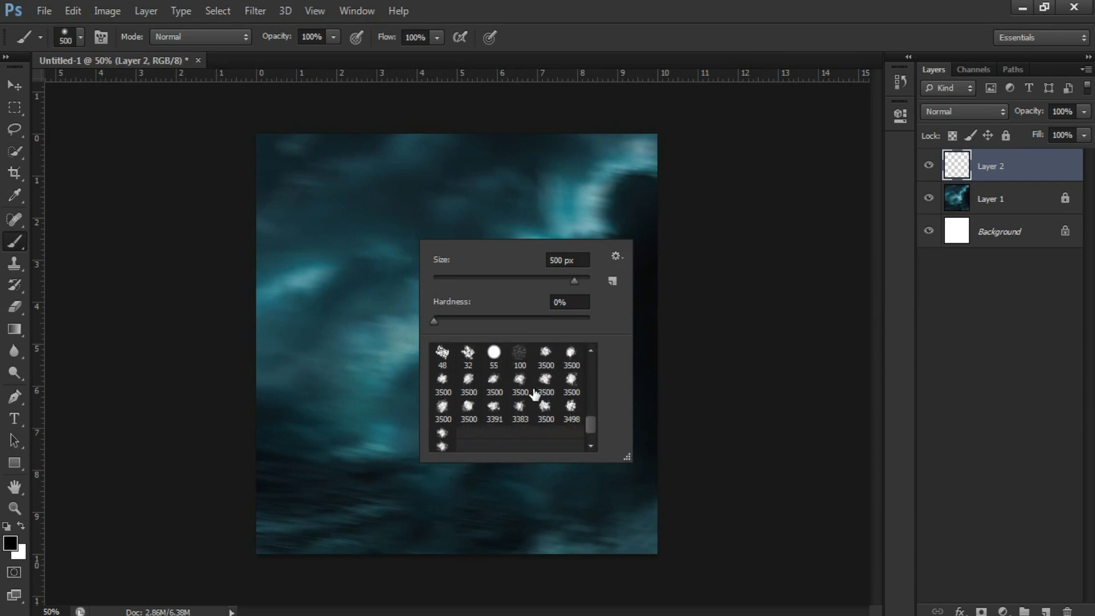
left_click(545, 358)
left_click_drag(585, 280, 568, 281)
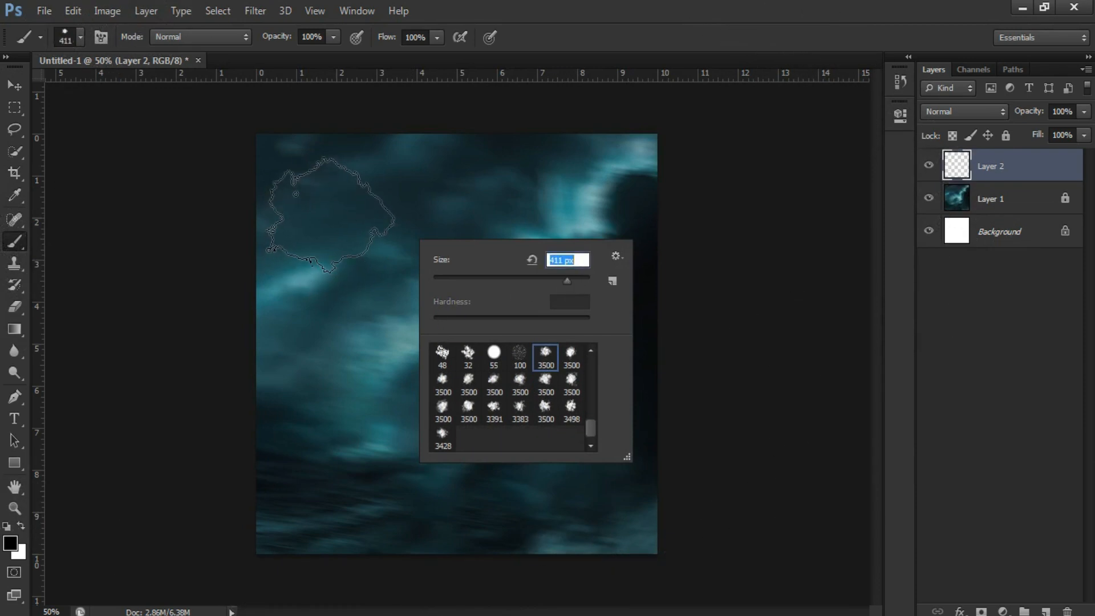
left_click(331, 215)
key("ctrl+z")
- Paint fog patches over the wave's bright areas and edges on Layer 2 with colours sampled from the image, reducing the brush to 300 px midway
left_click(613, 205, "alt")
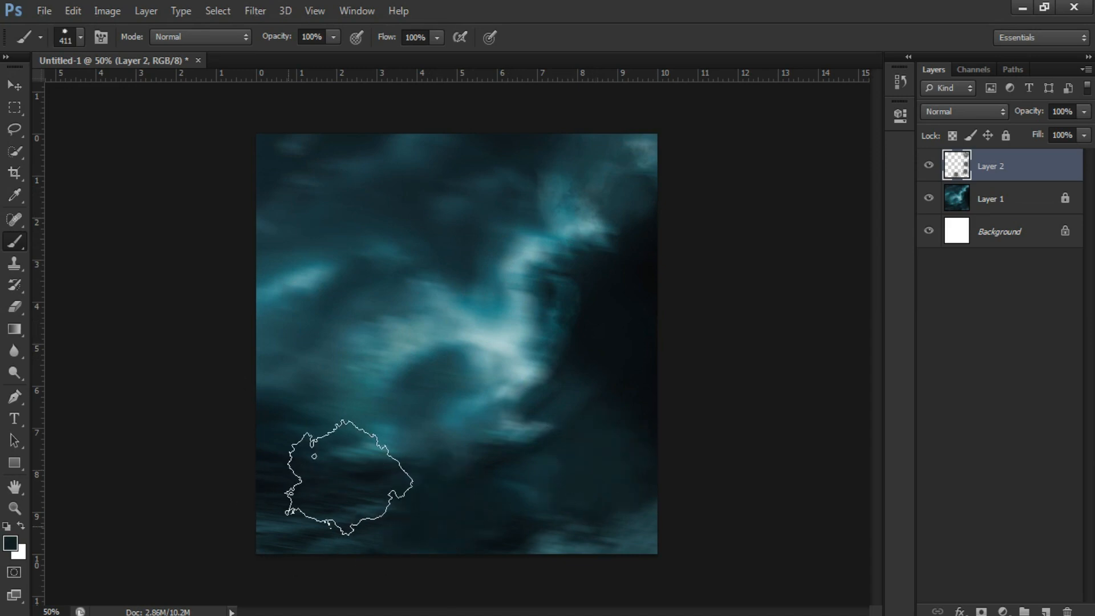
left_click(416, 338, "alt")
left_click(416, 336)
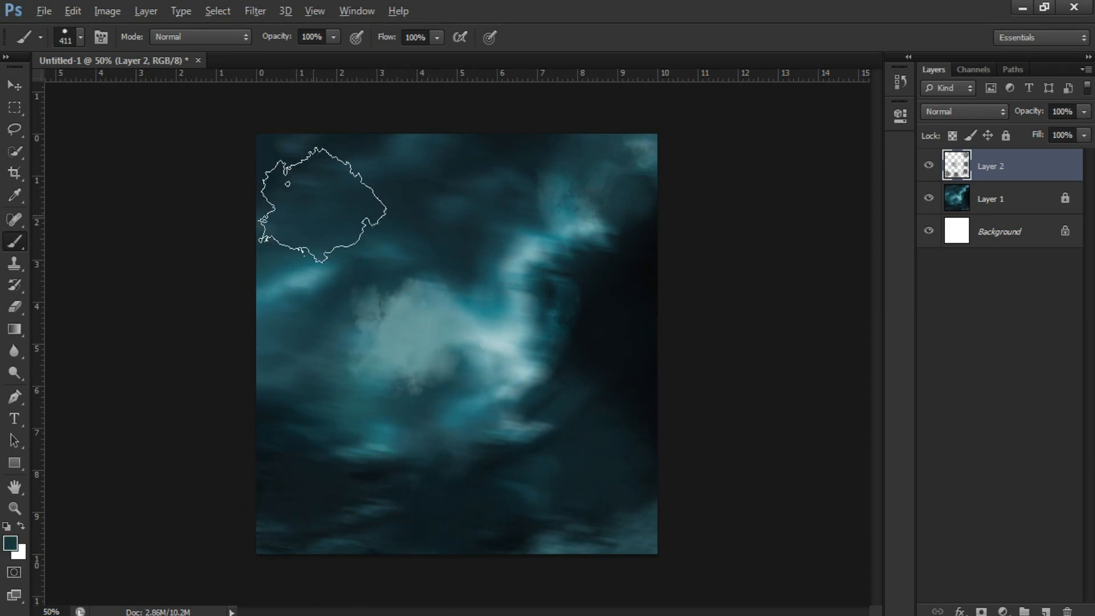
left_click(337, 282)
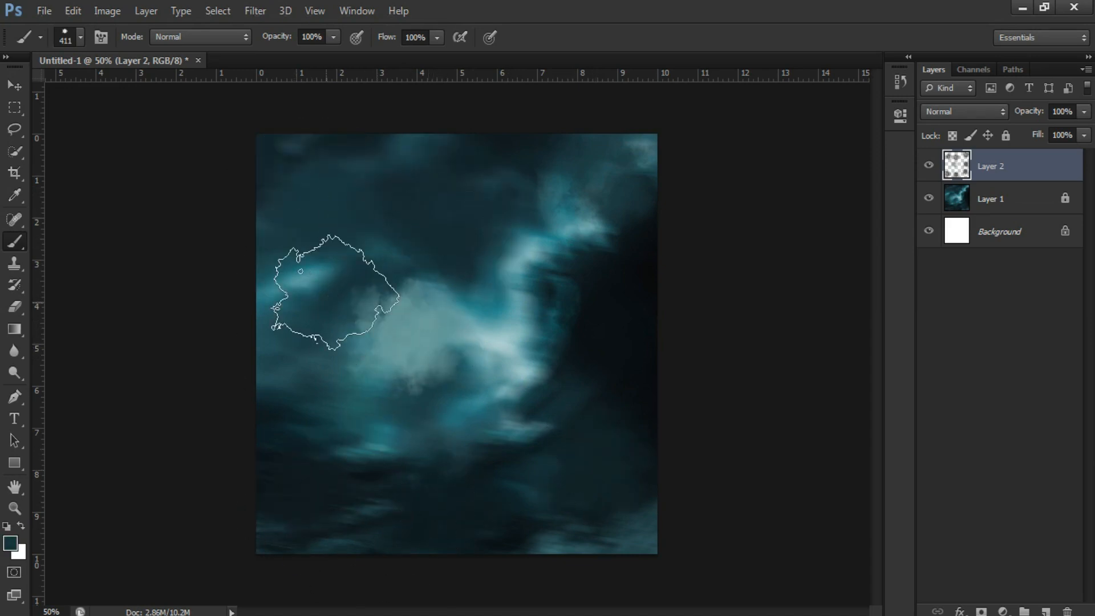
left_click(497, 439, "alt")
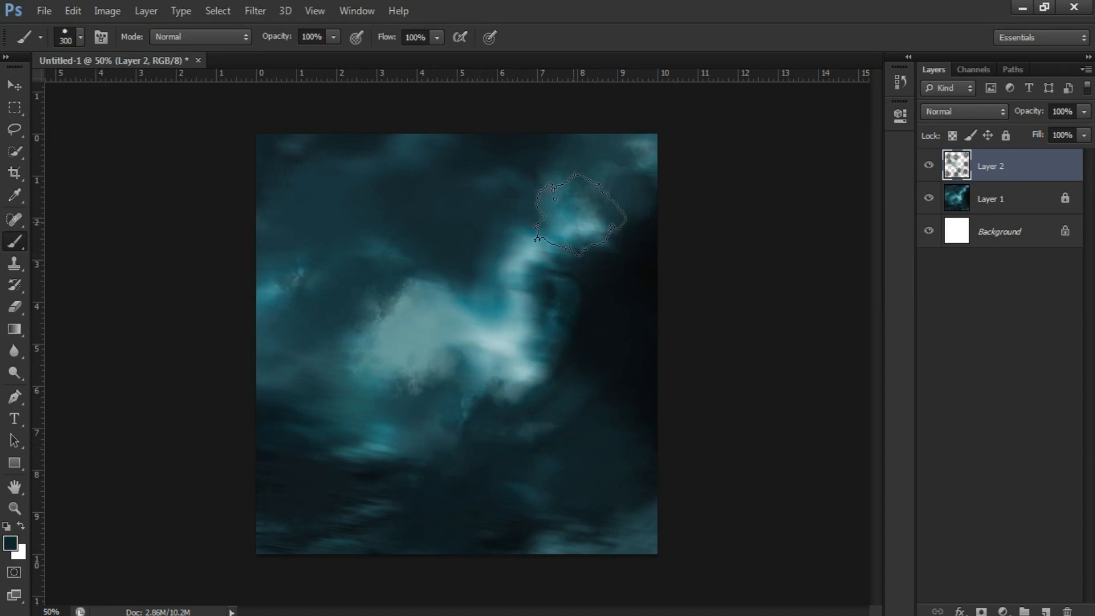
left_click(389, 443)
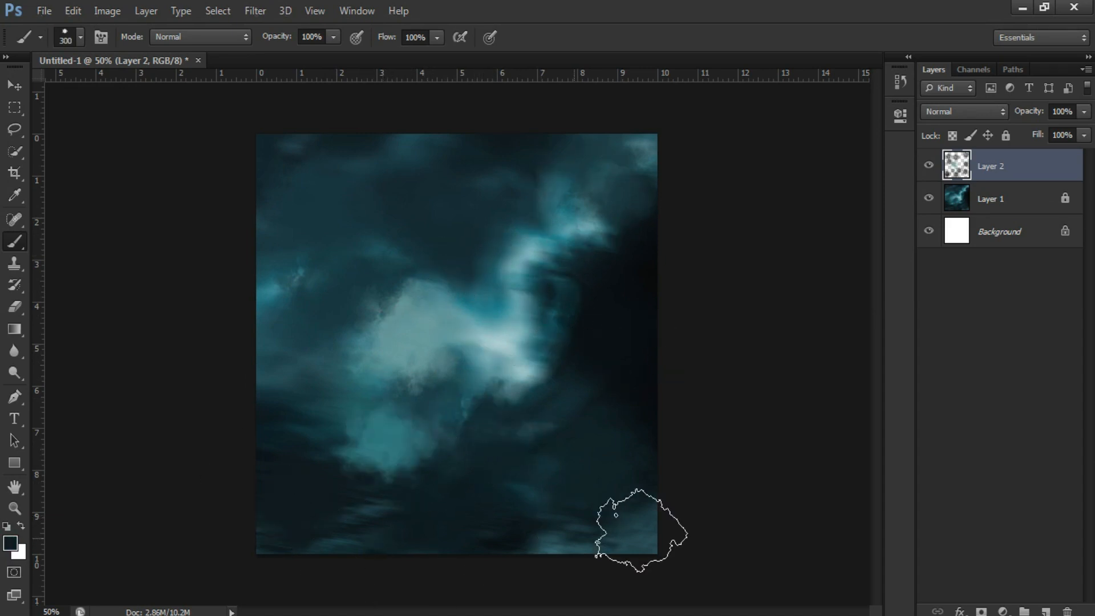
left_click(662, 452, "alt")
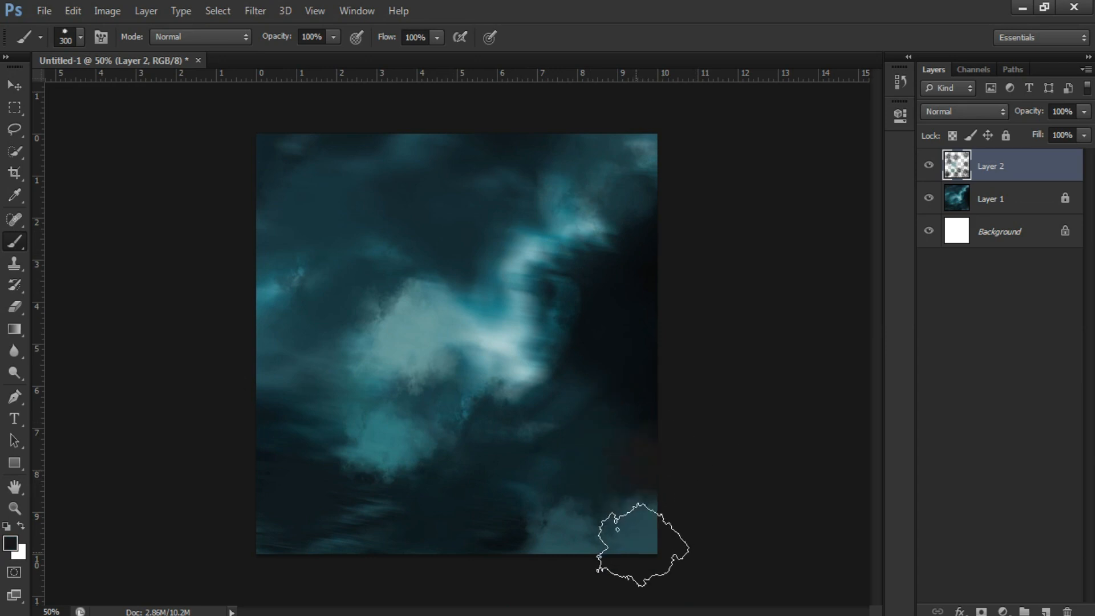
mouse_move(642, 547)
left_mouse_down()
mouse_move(594, 525)
mouse_move(533, 548)
left_mouse_up()
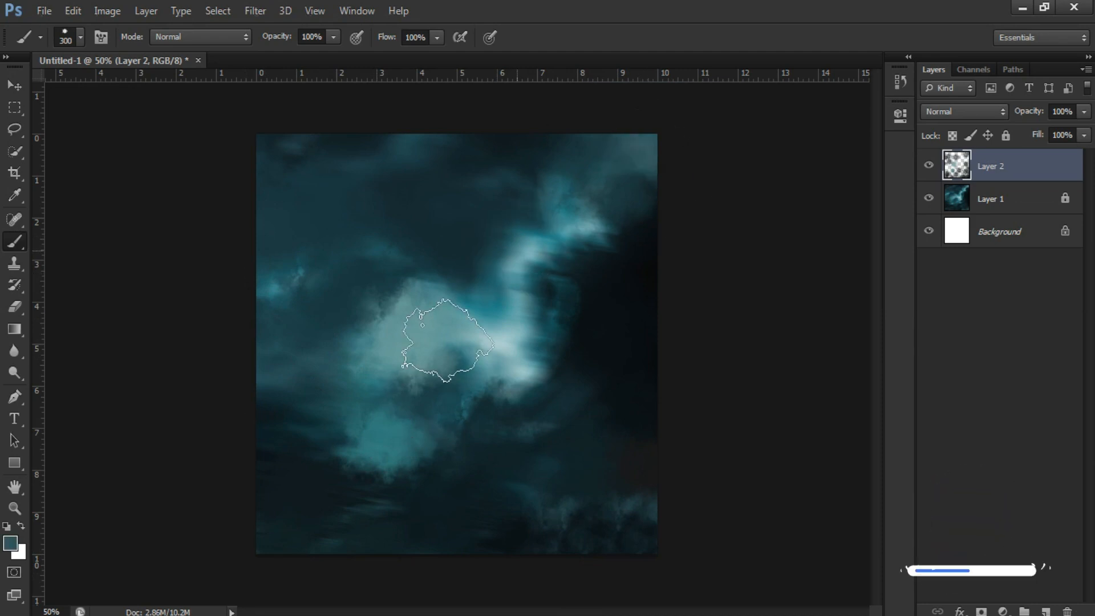
- Apply a Gaussian Blur with a radius of 86.3 pixels to the fog patches on Layer 2
key("v")
left_click(255, 10)
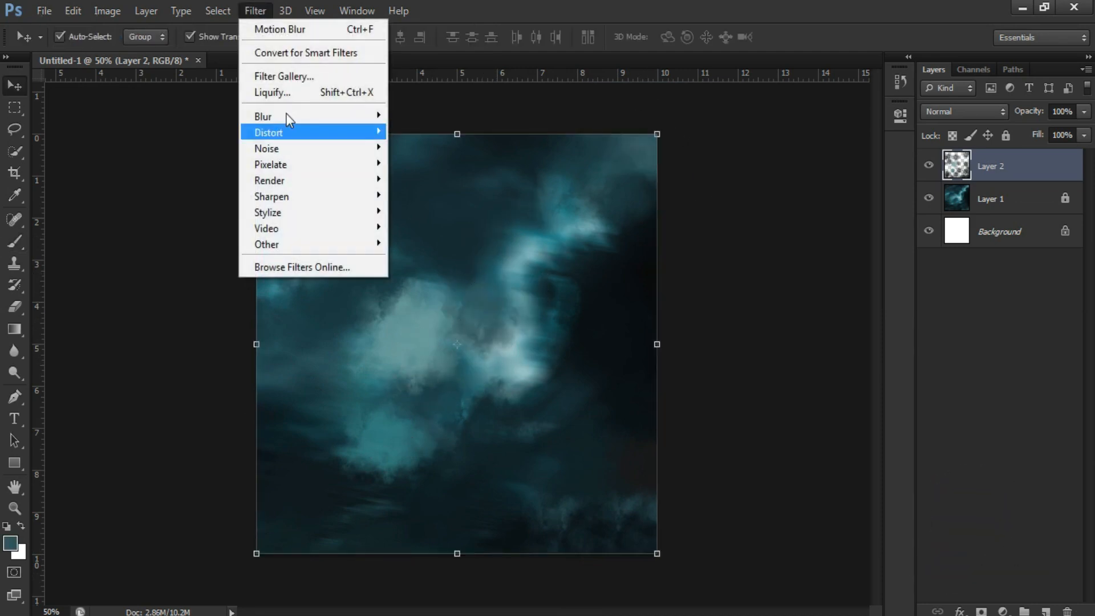
mouse_move(285, 113)
left_click(436, 206)
left_click_drag(520, 120, 742, 143)
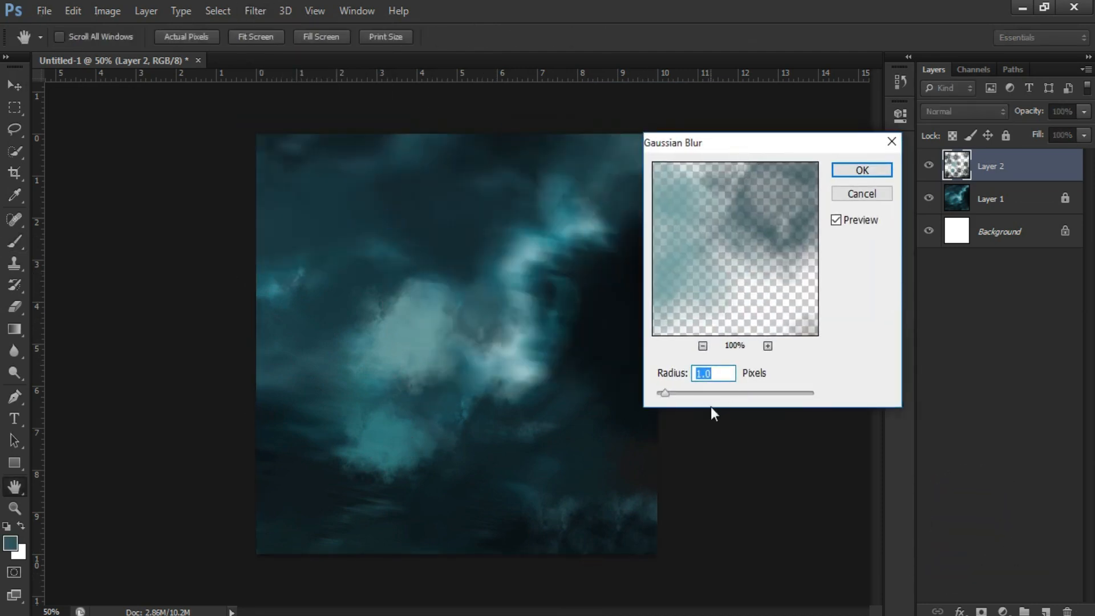
left_click_drag(664, 392, 755, 398)
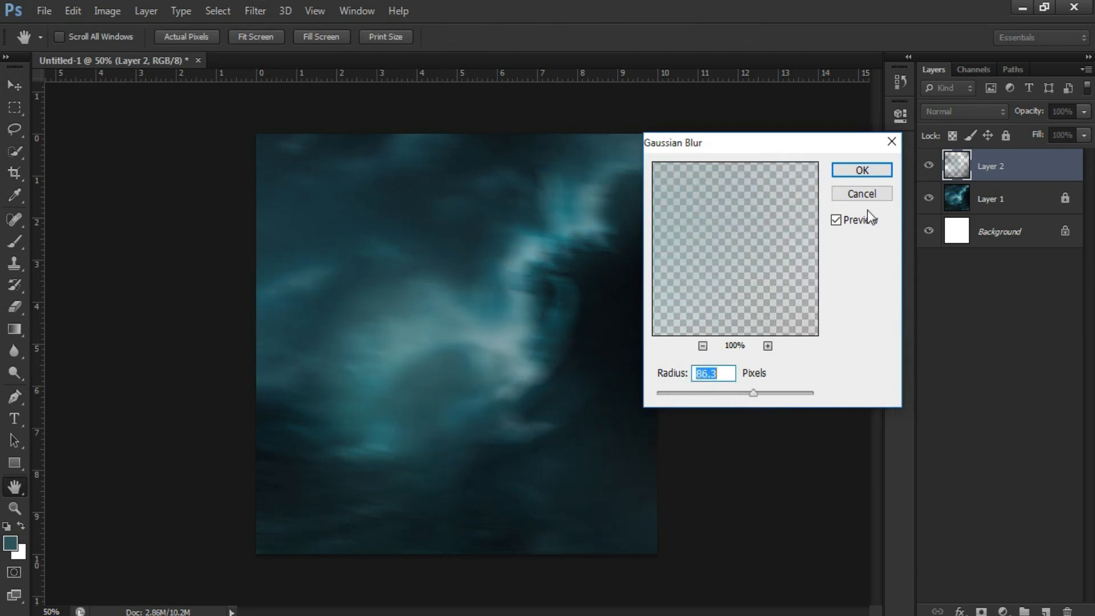
left_click(862, 171)
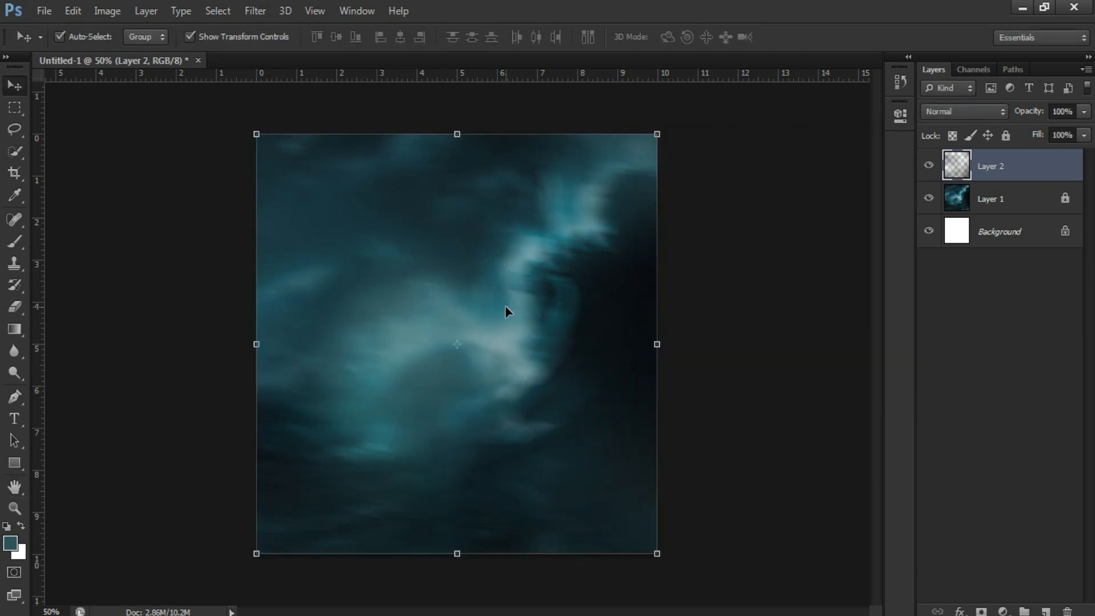
- Add a new layer above Layer 2 and change the foreground colour's hue to get a dark brown
left_click(1046, 612)
key("b")
left_click(11, 543)
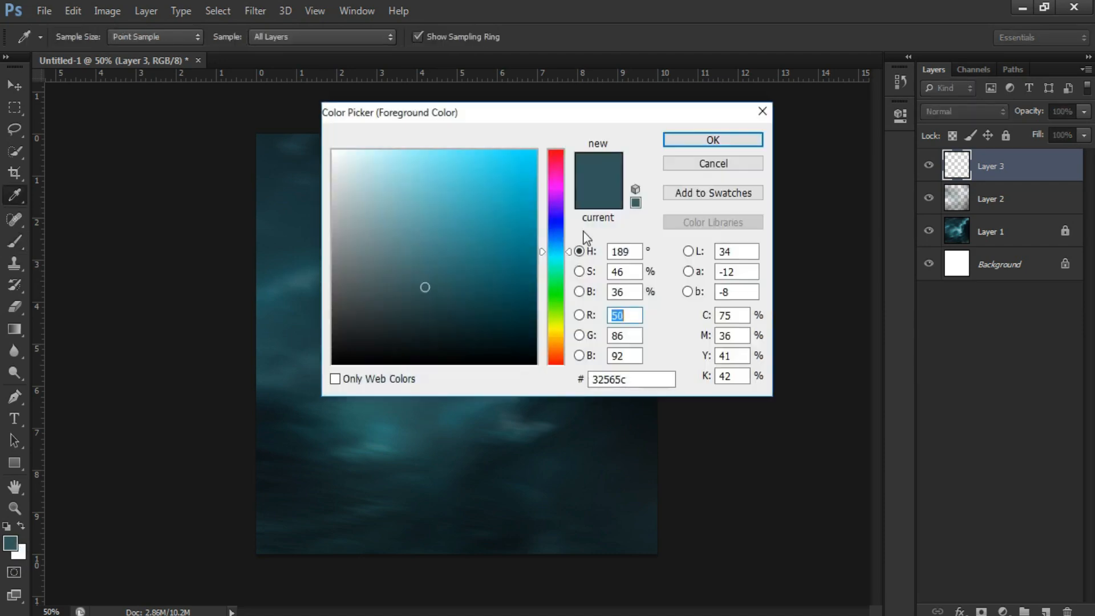
left_click_drag(585, 108, 941, 249)
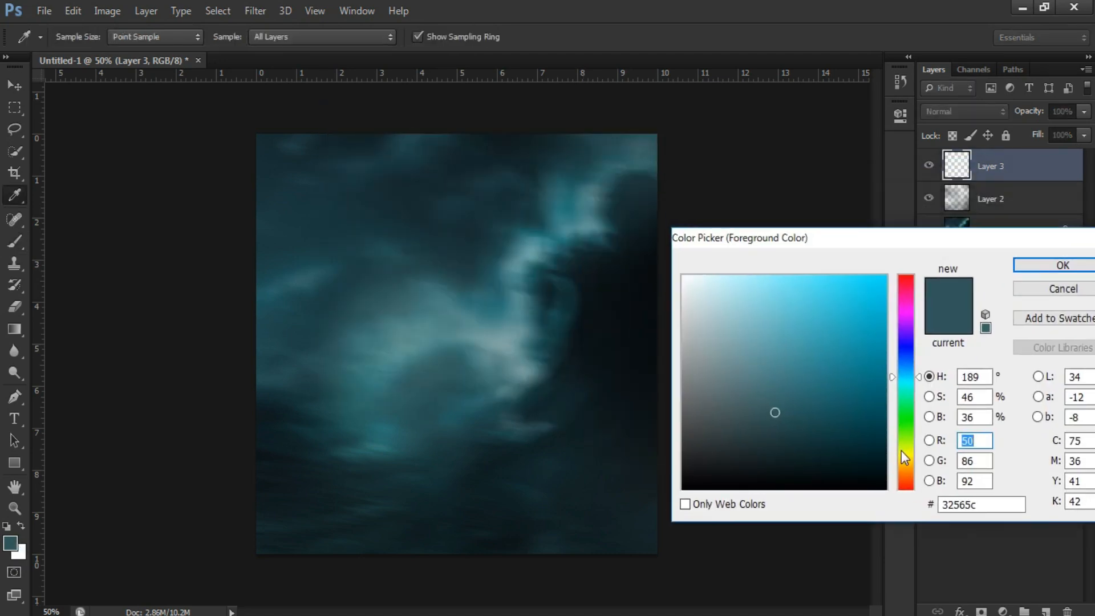
left_click_drag(901, 451, 901, 474)
left_click(1026, 266)
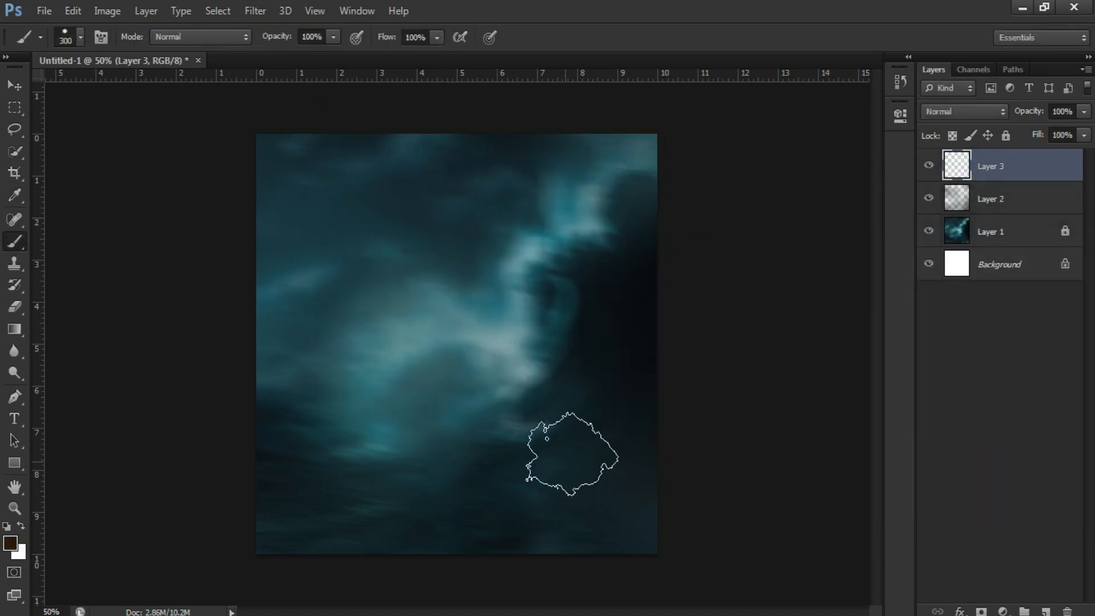
- Paint dark brown fog along the bottom, side edges and upper corners on Layer 3, enlarging the brush to 500 px
mouse_move(644, 536)
left_mouse_down()
mouse_move(650, 430)
mouse_move(666, 475)
mouse_move(544, 564)
mouse_move(562, 550)
mouse_move(437, 562)
mouse_move(296, 552)
mouse_move(270, 499)
left_mouse_up()
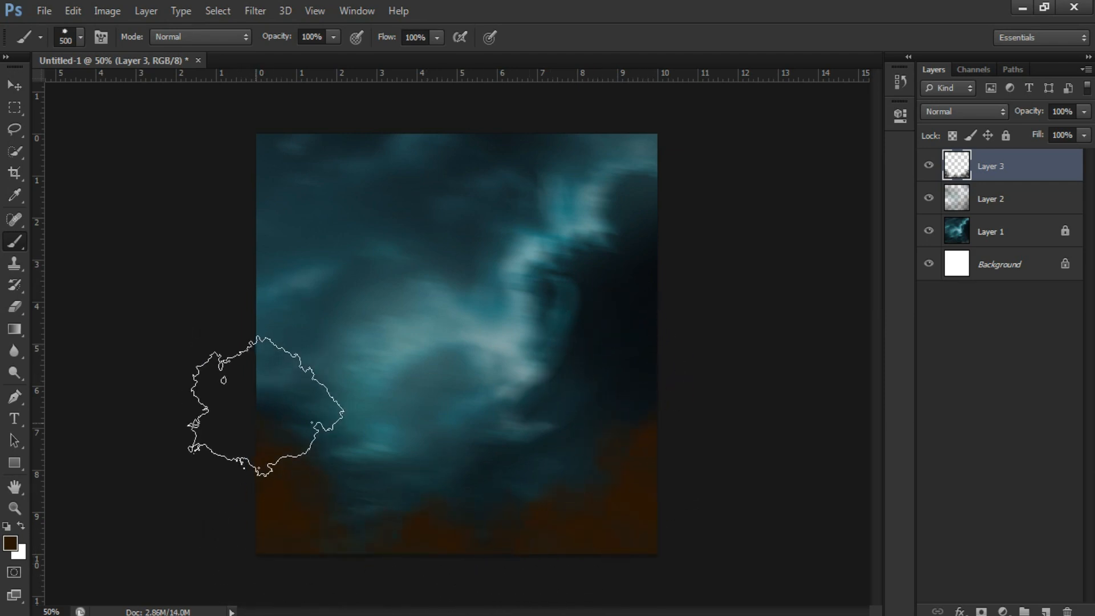
left_click_drag(262, 404, 277, 160)
mouse_move(534, 197)
left_mouse_down()
mouse_move(513, 173)
mouse_move(565, 155)
mouse_move(383, 235)
mouse_move(356, 158)
mouse_move(410, 175)
mouse_move(242, 284)
left_mouse_up()
- Apply a Gaussian Blur with a radius of 86.3 pixels to the brown fog on Layer 3
key("v")
left_click(255, 11)
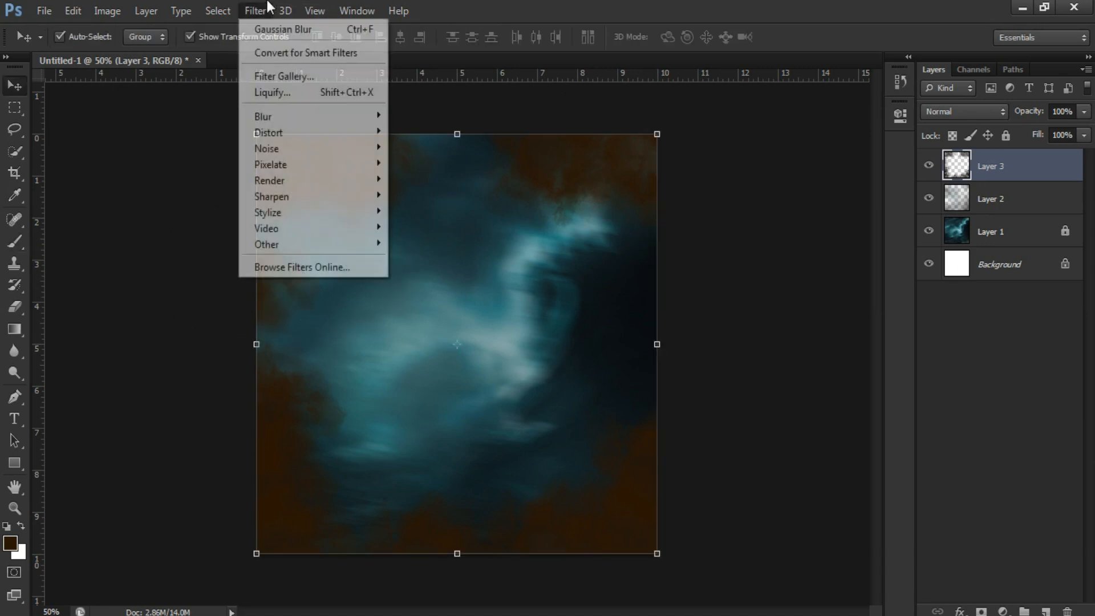
mouse_move(291, 116)
left_click(436, 234)
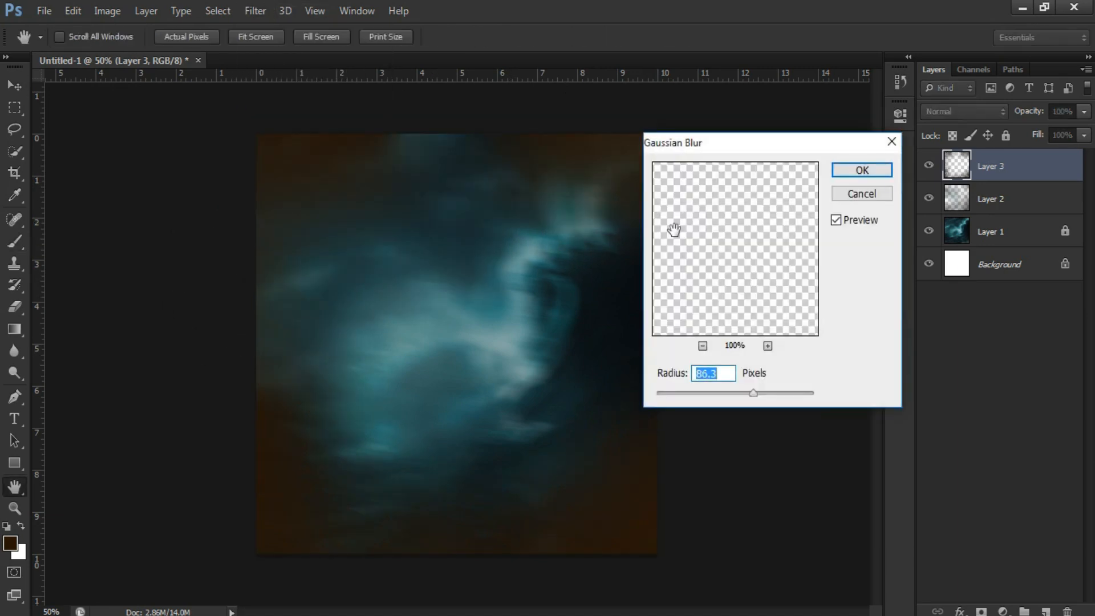
left_click(862, 172)
- Unlock Layer 1, try out its blending modes, settle on Linear Burn, and lock and deselect the layer
left_click(995, 231)
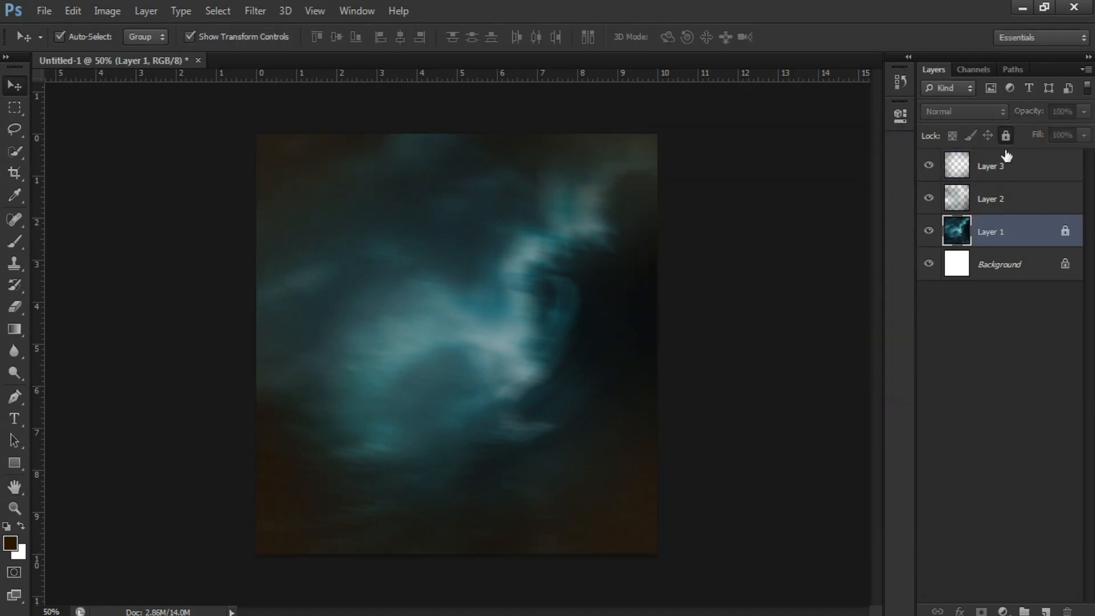
left_click(972, 112)
left_click(753, 194)
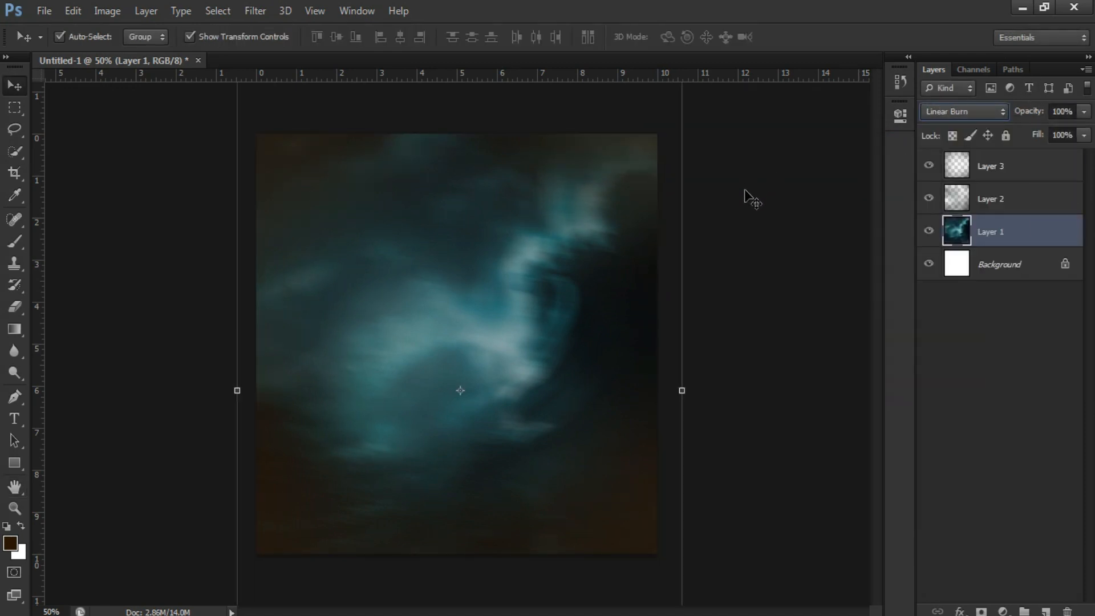
key("Down")
key("Down")
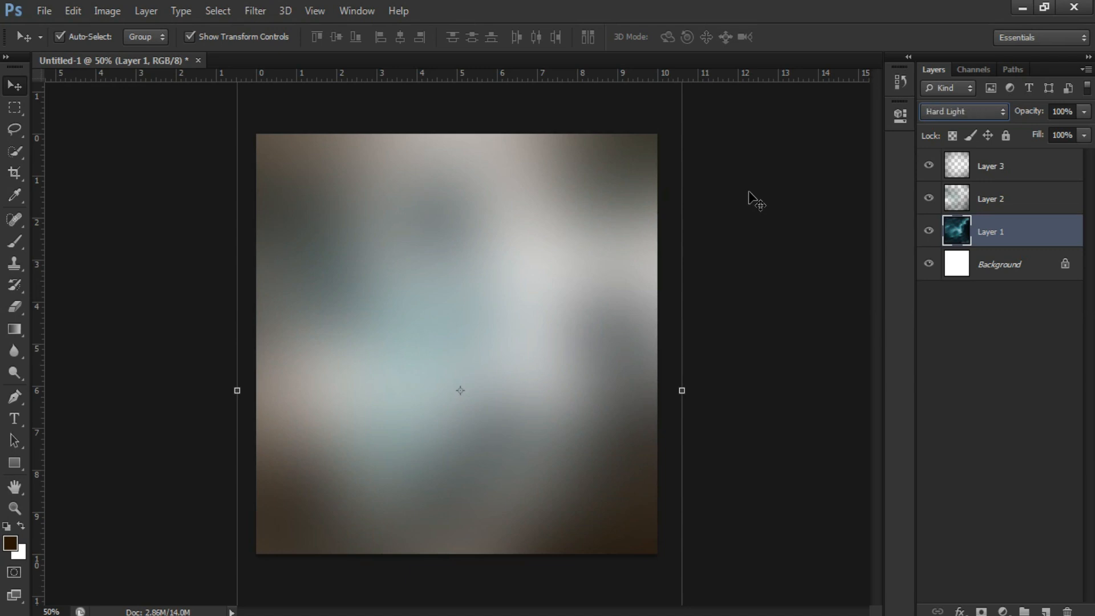
key("Up")
key("Down")
key("Down")
key("Down")
key("Down")
key("Down")
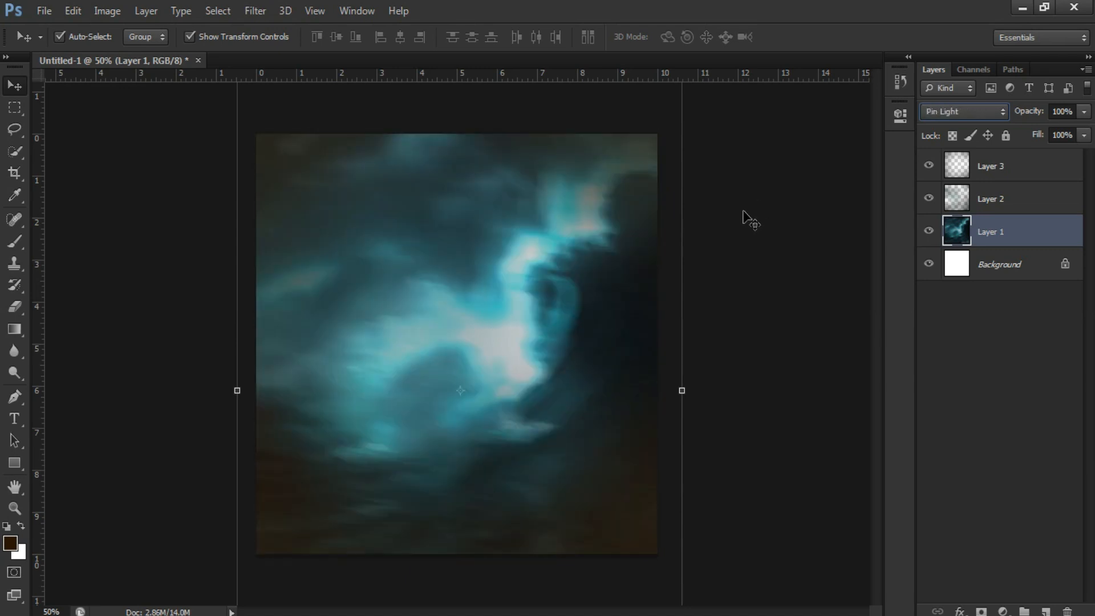
key("Down")
key("Down")
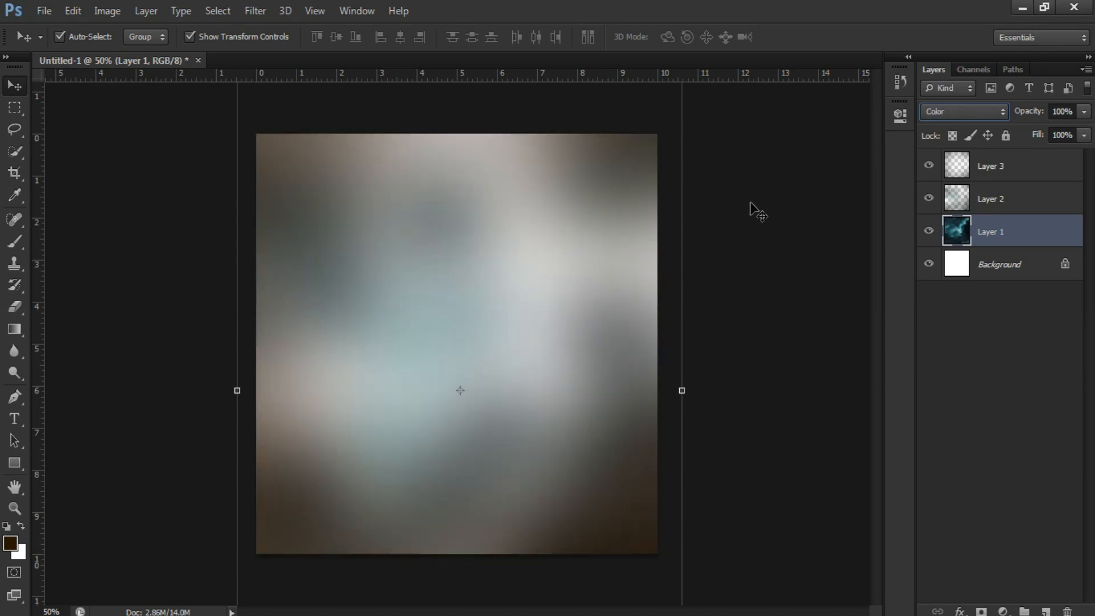
key("Down")
key("Down")
key("Down")
key("Down")
key("Down")
key("Down")
key("Down")
key("Down")
key("Down")
key("Down")
key("Down")
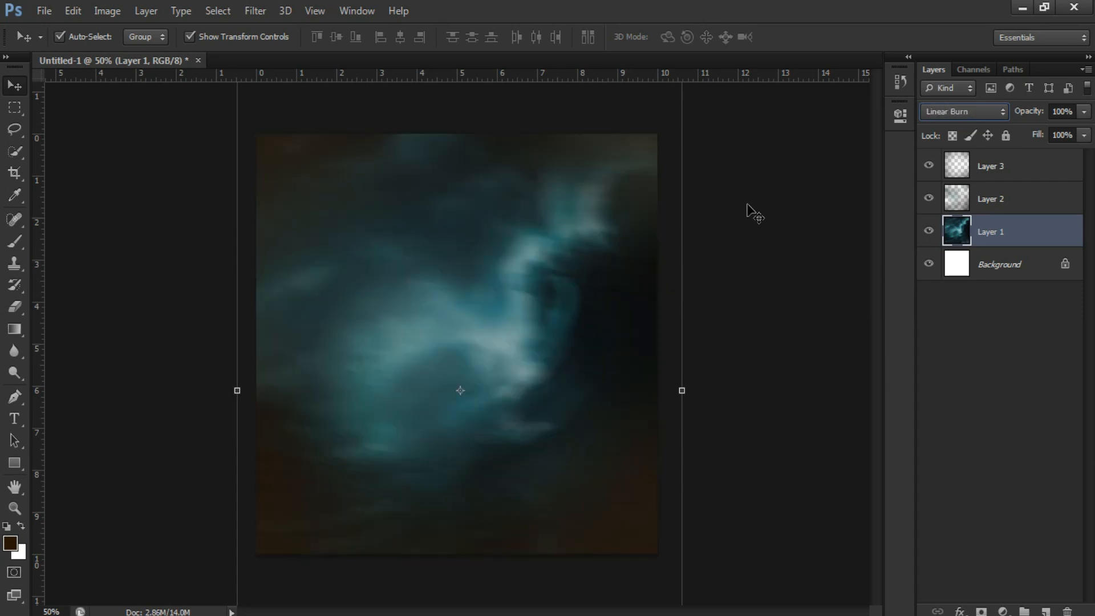
left_click(1005, 135)
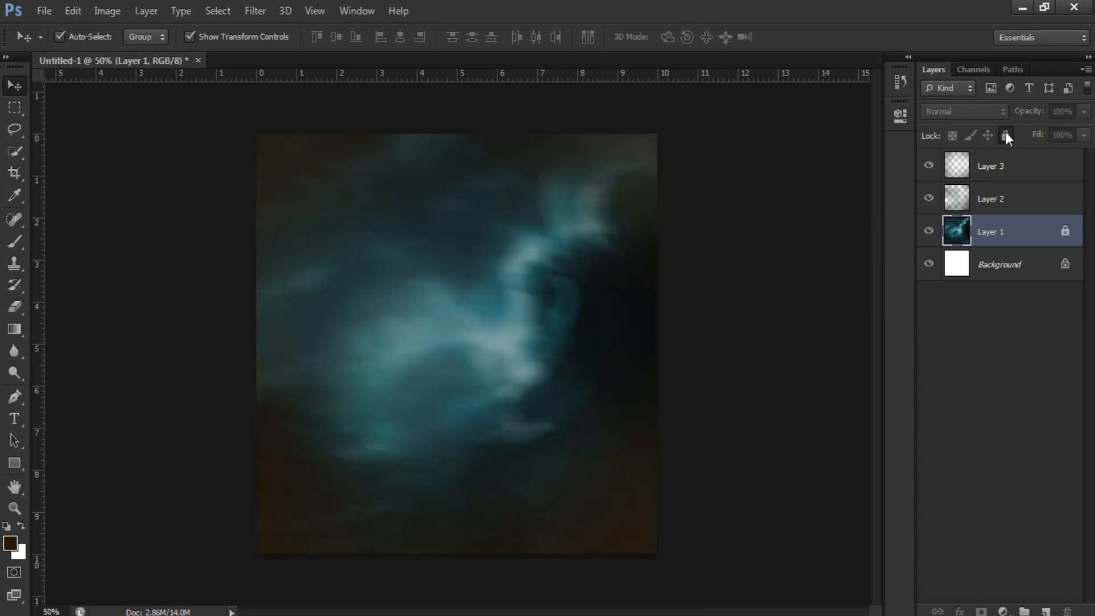
left_click(816, 197)
- Add a new layer on top for the Brush tool and load the brush set Fog Brushes 2.abr into the presets
key("b")
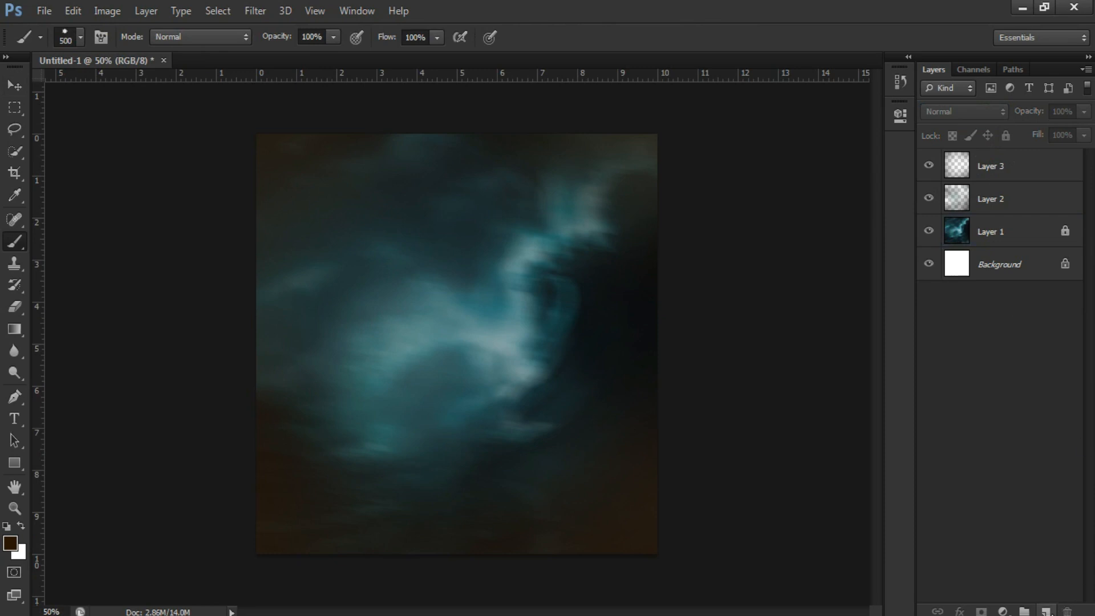
key("ctrl+shift+alt+n")
right_click(530, 228)
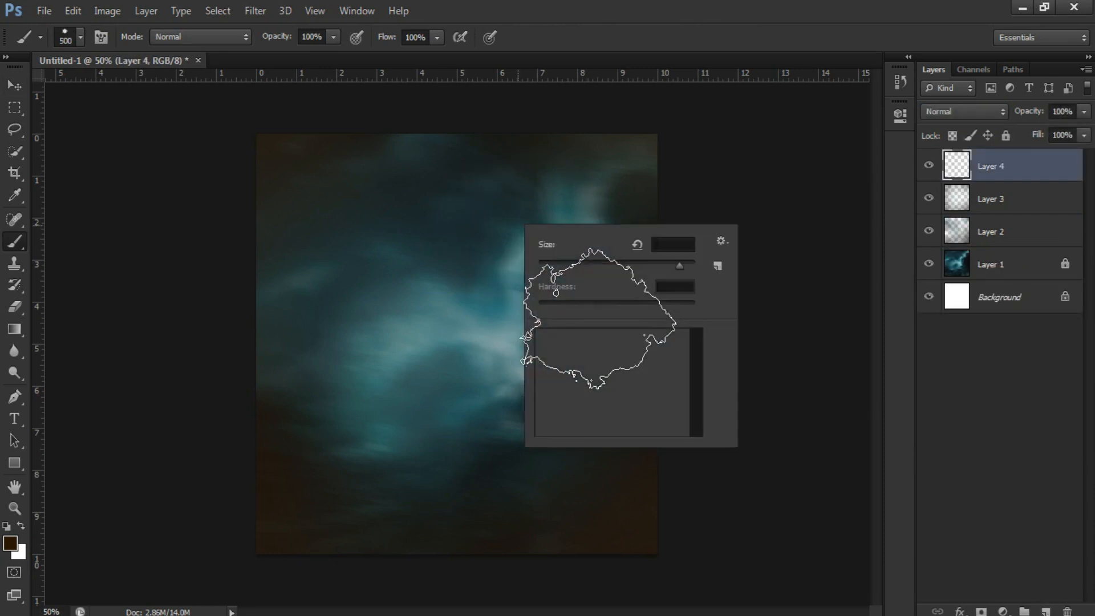
left_click(722, 238)
left_click(810, 462)
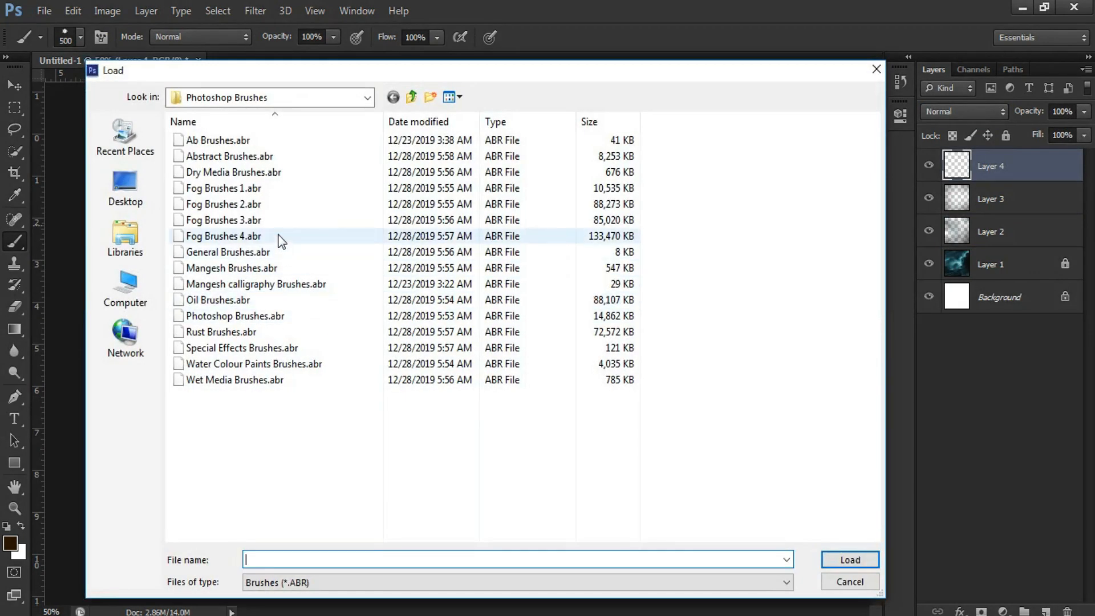
left_click(281, 204)
key("Return")
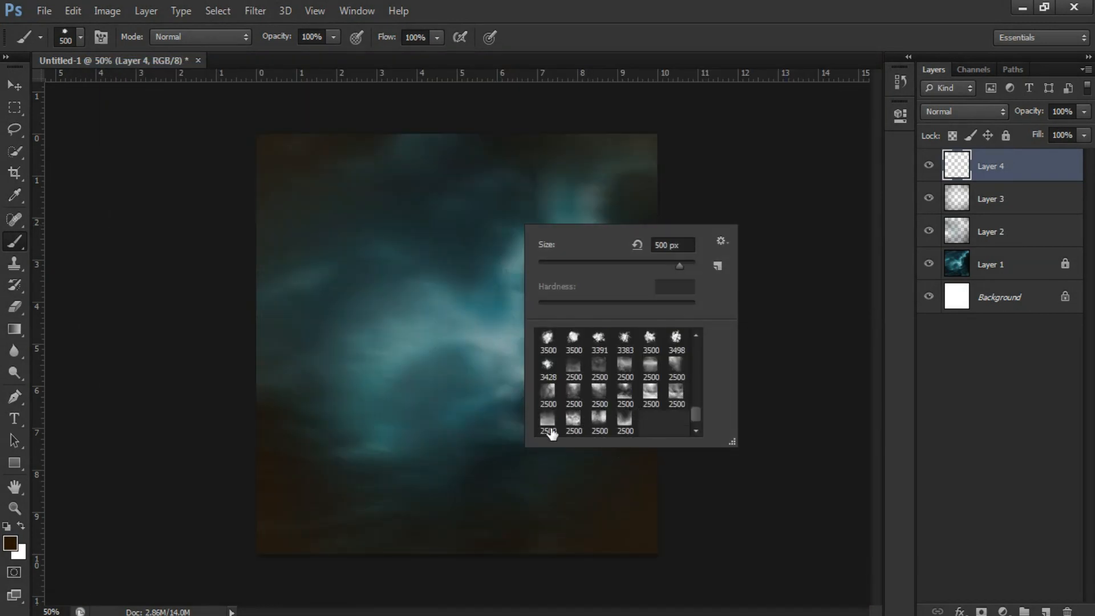
- Choose the last 2500 px fog brush in the presets and set the foreground colour to white
left_click(624, 422)
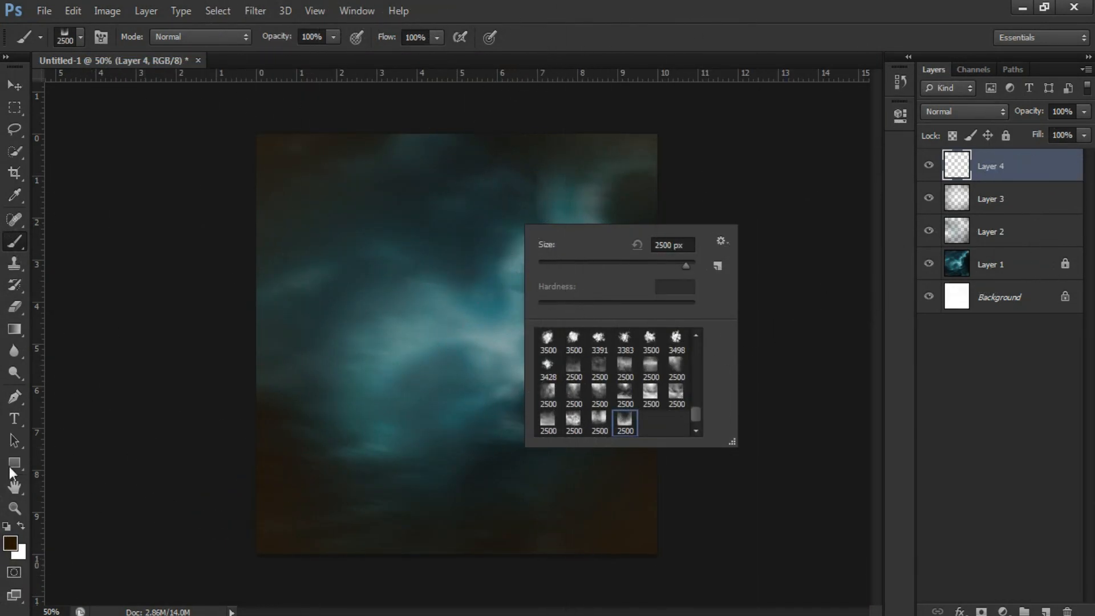
left_click(11, 545)
left_click(1025, 261)
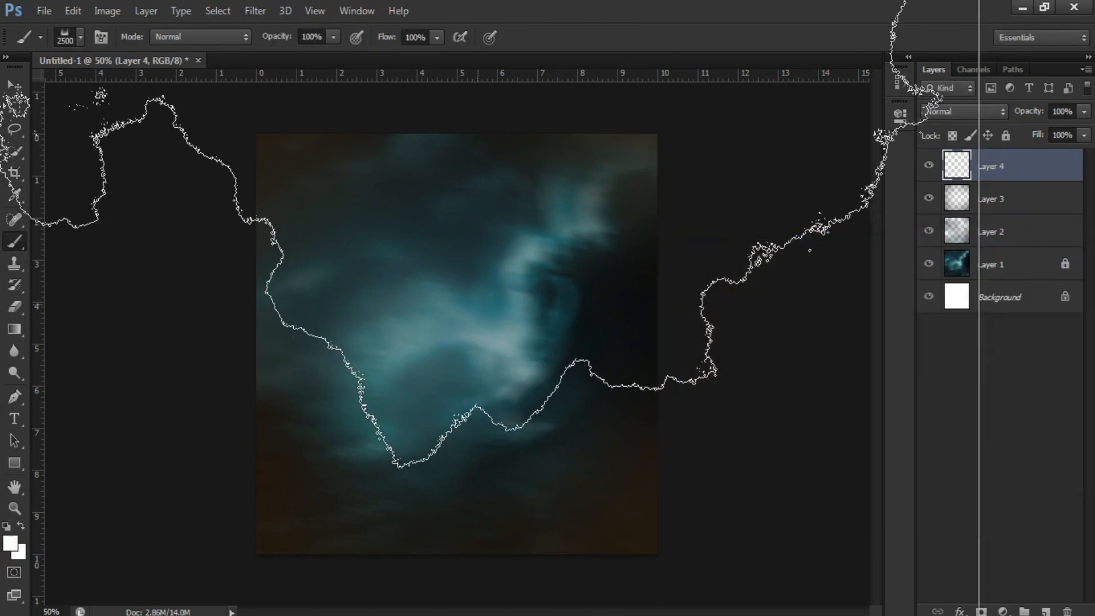
- Reduce the fog brush to 1100 px and stamp it once over the middle of the canvas on Layer 4
key("bracketleft")
key("bracketleft")
key("bracketleft")
key("bracketleft")
key("bracketleft")
key("bracketleft")
key("bracketleft")
key("bracketleft")
key("bracketleft")
key("bracketleft")
key("bracketleft")
key("bracketleft")
key("bracketleft")
key("bracketleft")
key("bracketleft")
key("bracketleft")
key("bracketleft")
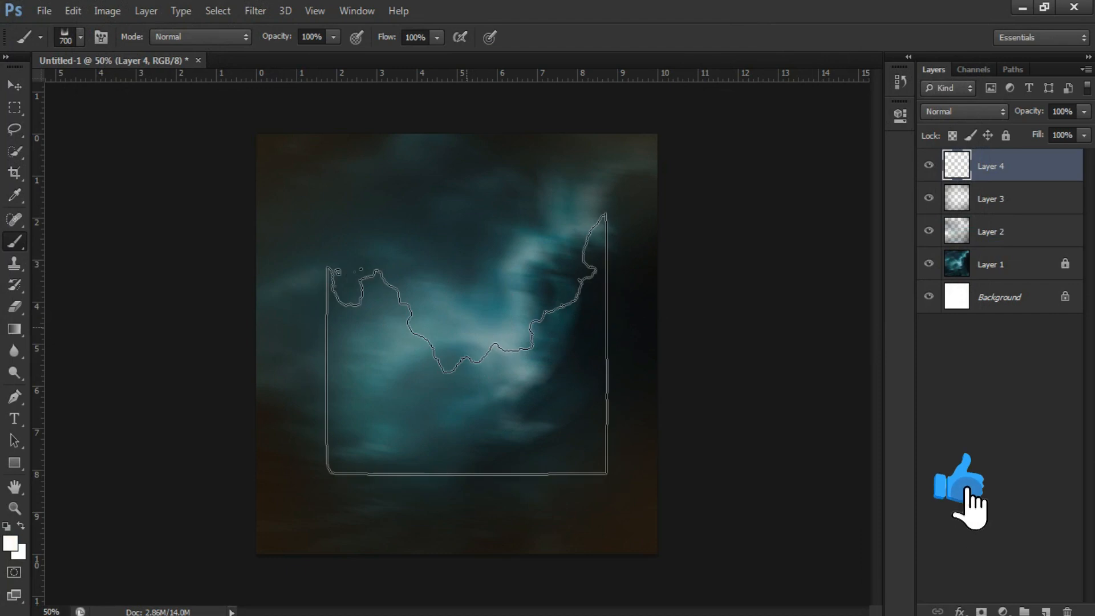
key("bracketright")
key("bracketright")
key("bracketright")
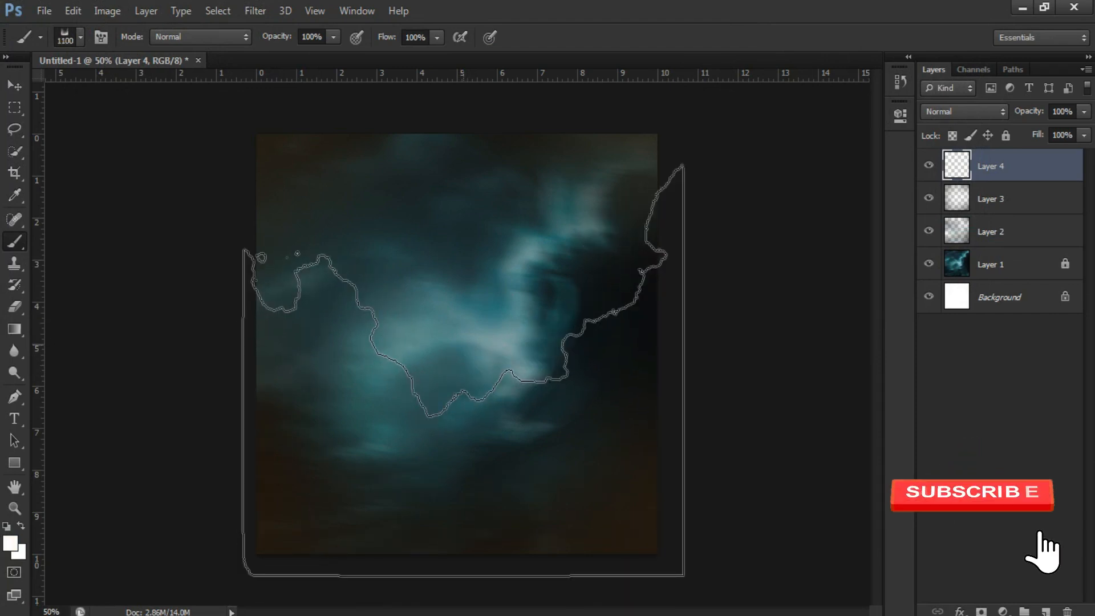
left_click(457, 382)
key("v")
left_click(749, 226)
key("ctrl+space")
mouse_move(438, 382)
left_mouse_down()
mouse_move(508, 391)
mouse_move(445, 379)
left_mouse_up()
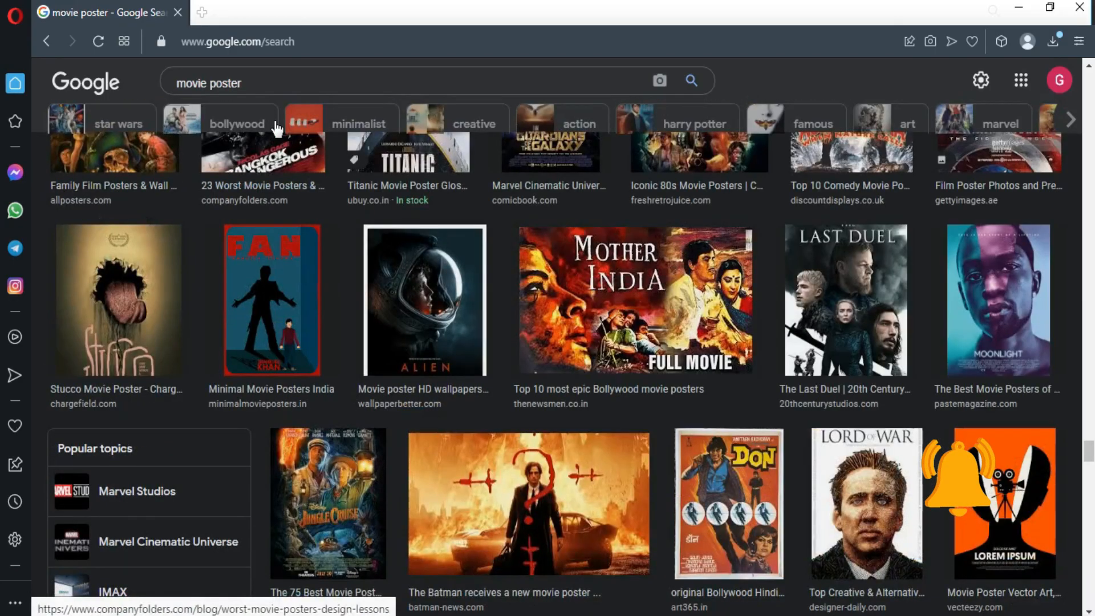
- Switch to the Opera browser and search Google Images for "banner background hd"
left_click_drag(243, 84, 149, 84)
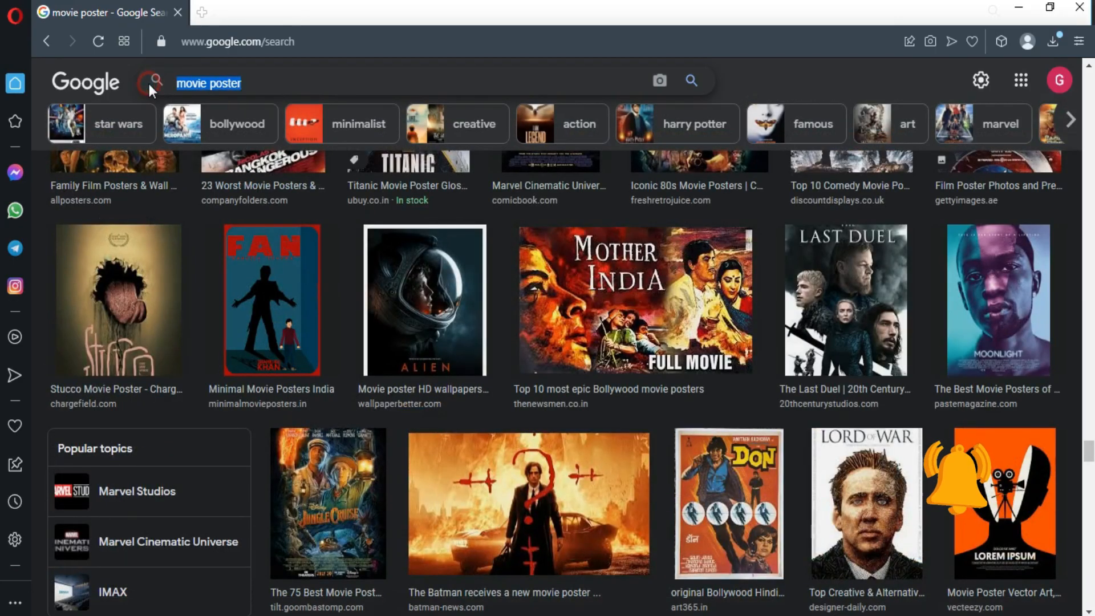
type("banner")
key("Down")
key("Down")
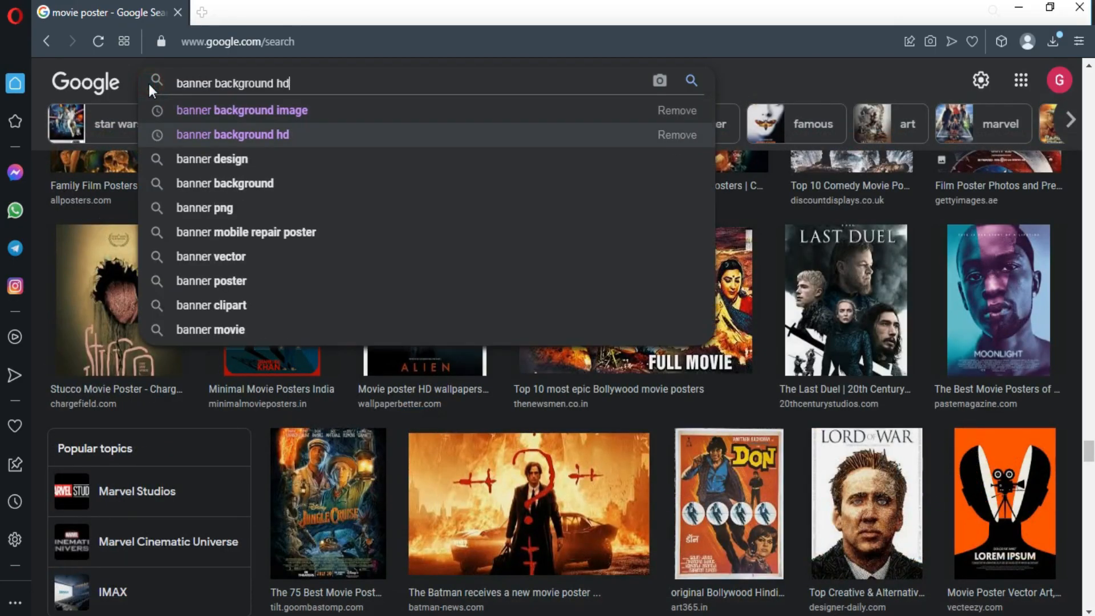
key("Return")
- Browse the results, preview the "HD background | Pantai" image, and open the red-orange "Full Hd background" from its related images
scroll(368, 317, "down", 5)
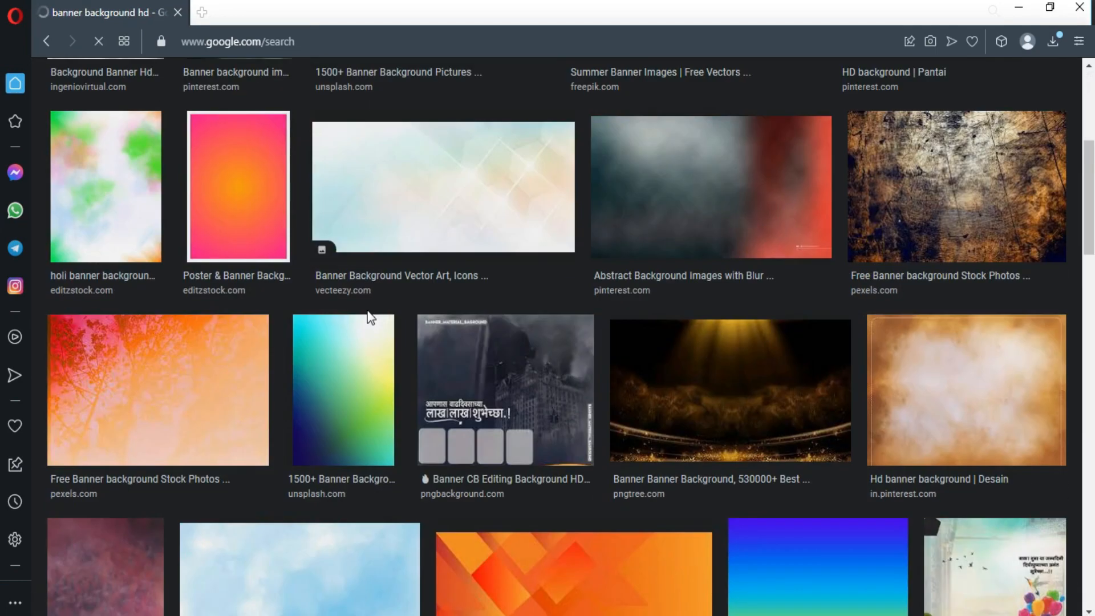
scroll(457, 235, "down", 10)
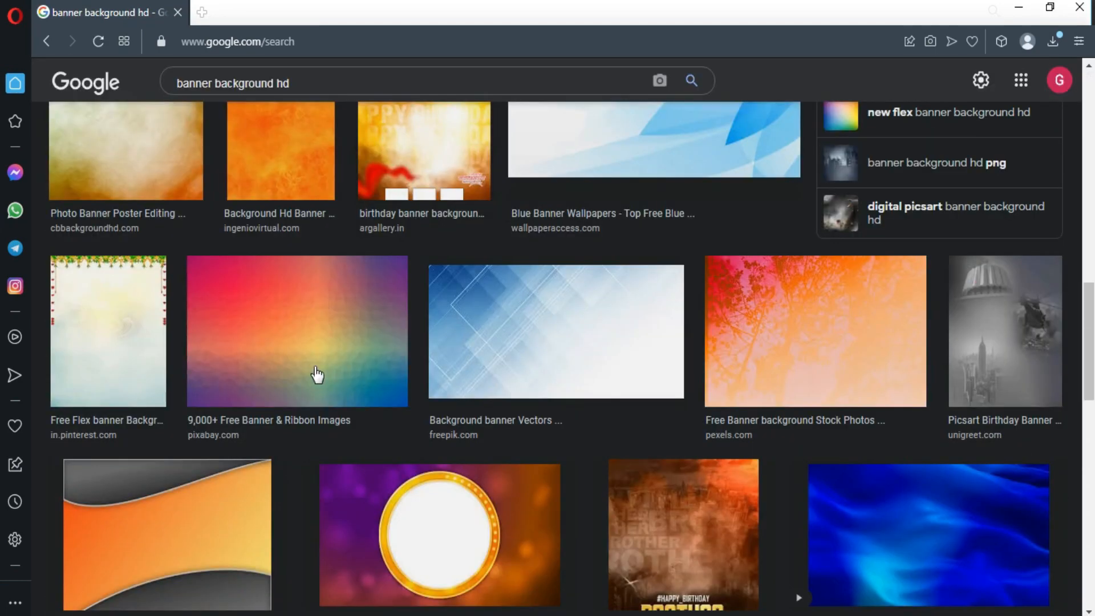
scroll(435, 276, "down", 10)
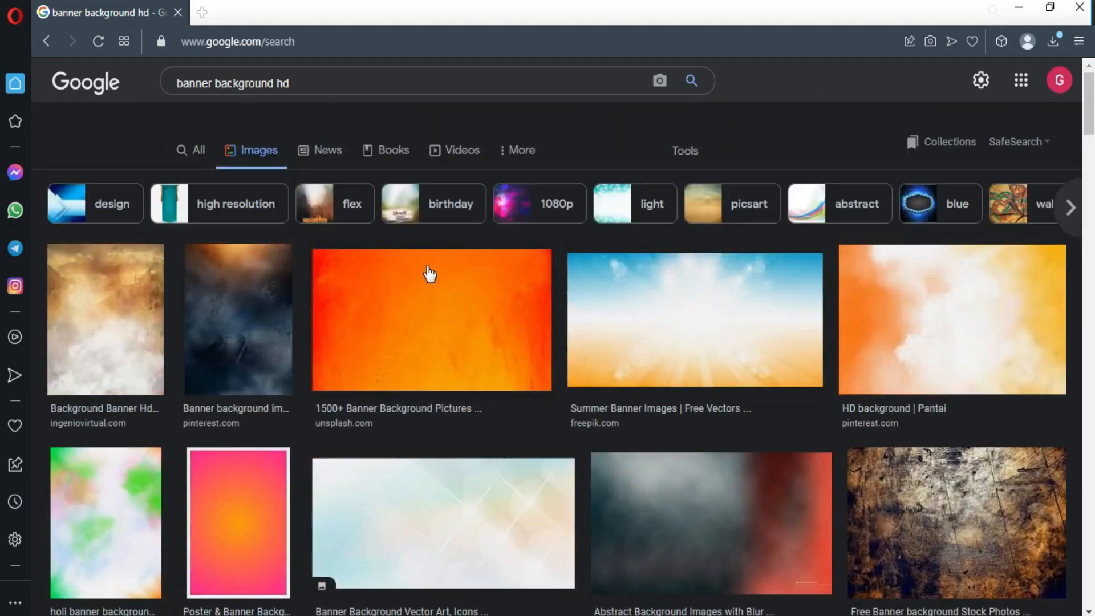
left_click(920, 312)
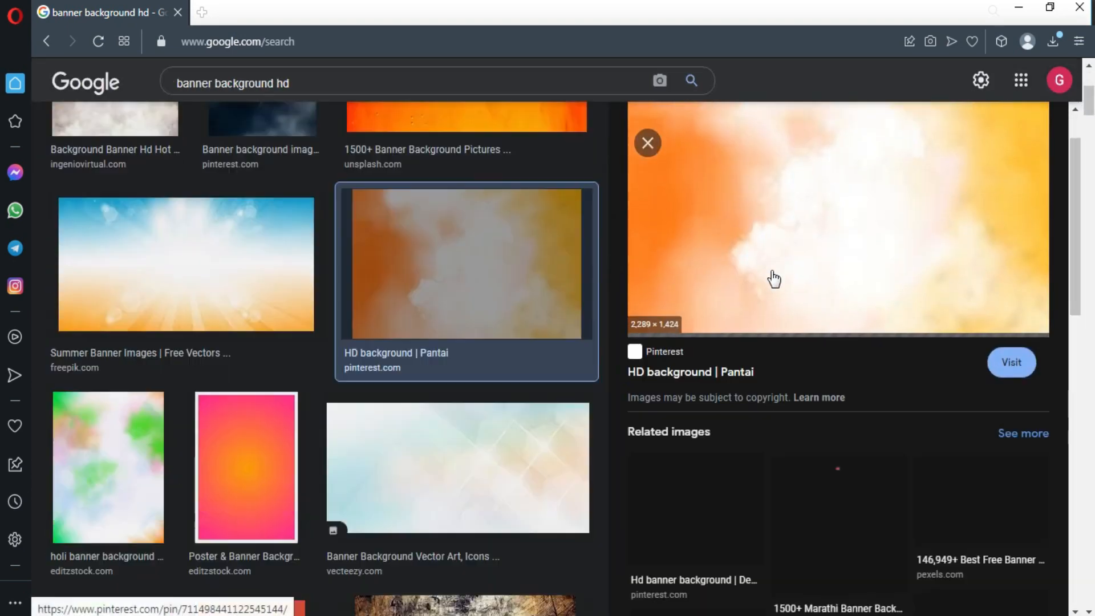
scroll(772, 276, "down", 10)
left_click(717, 360)
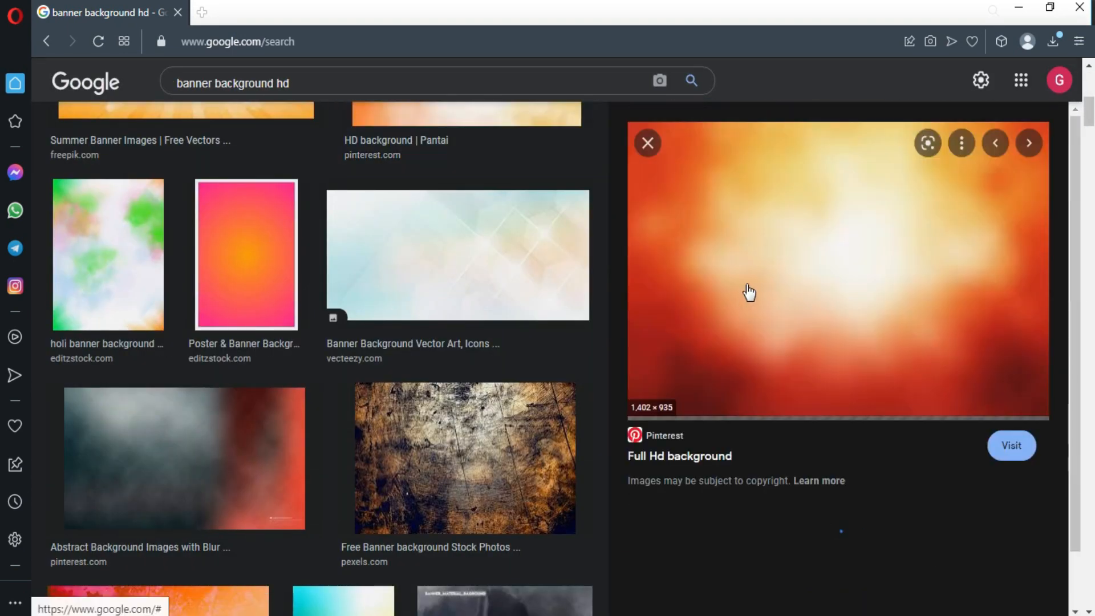
- Save the red-orange "Full Hd background" image to the Downloads folder as a JPEG and close its preview
right_click(754, 262)
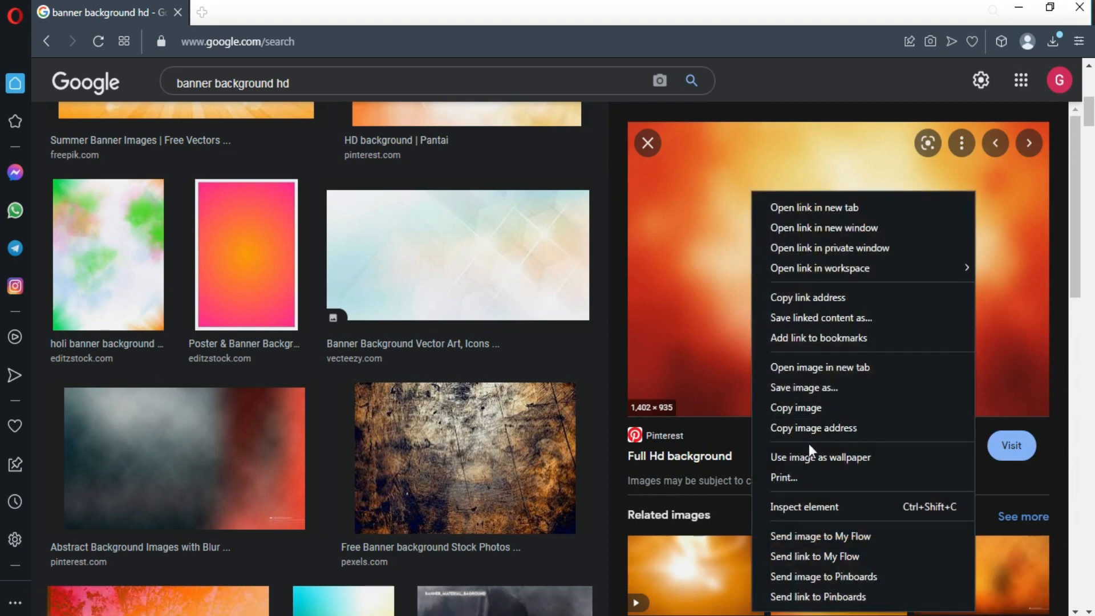
left_click(809, 387)
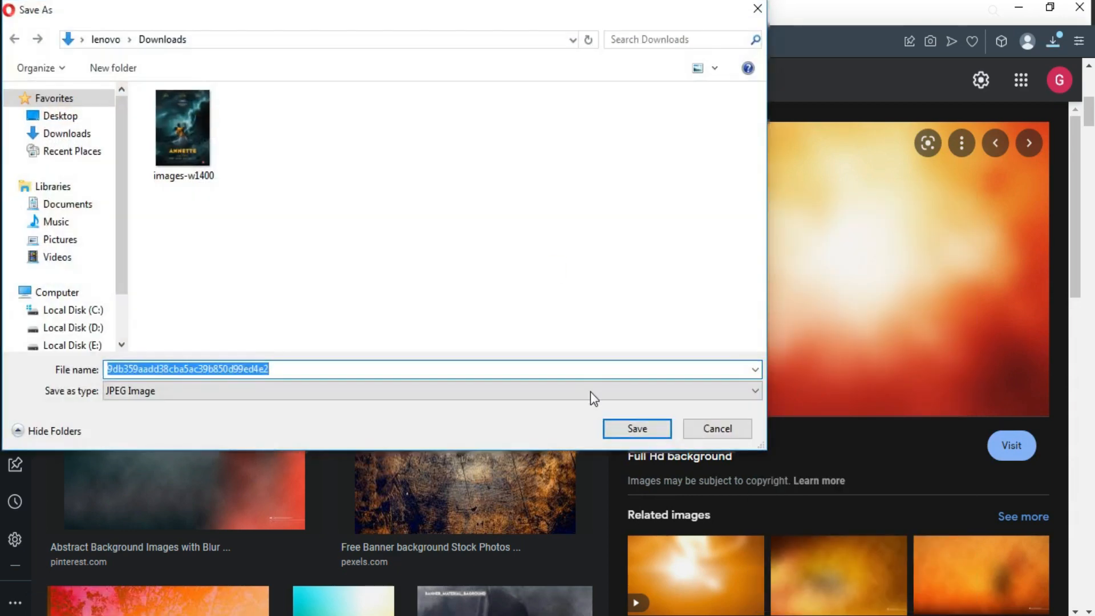
left_click(633, 428)
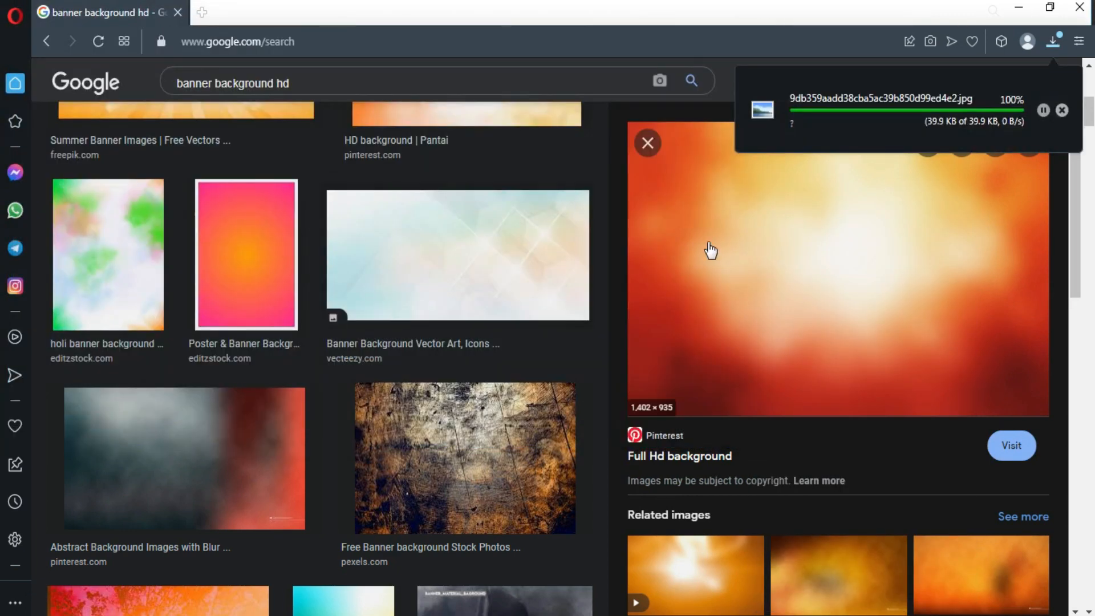
scroll(756, 231, "down", 5)
scroll(773, 291, "down", 5)
scroll(772, 311, "up", 10)
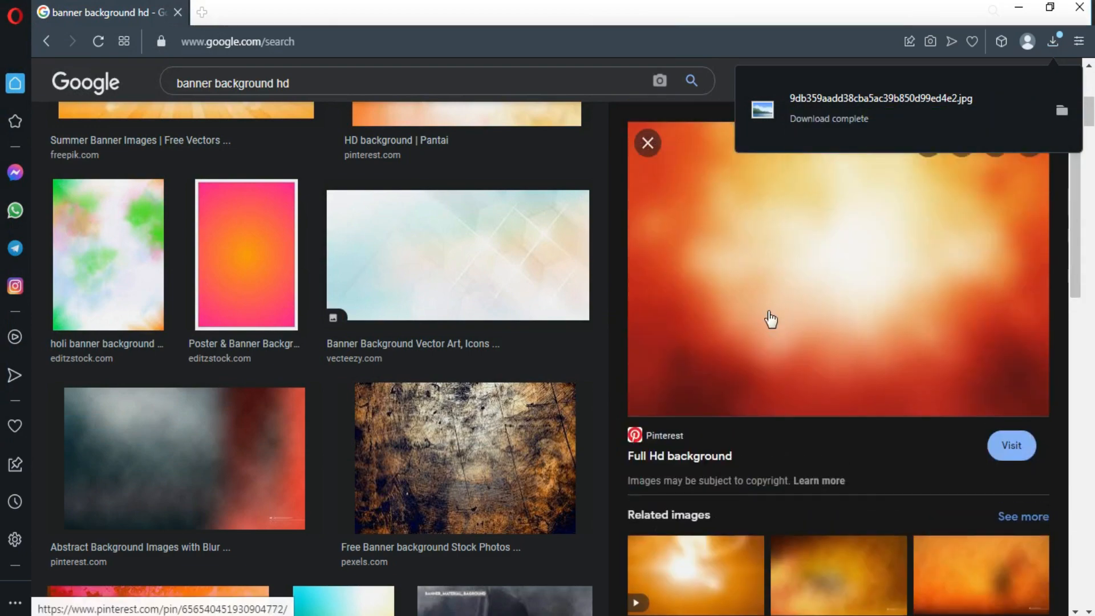
left_click(645, 142)
- Switch to Photoshop, open the downloaded red-orange image and bring it into the Untitled-1 document as a new layer
key("alt+Tab")
key("ctrl+o")
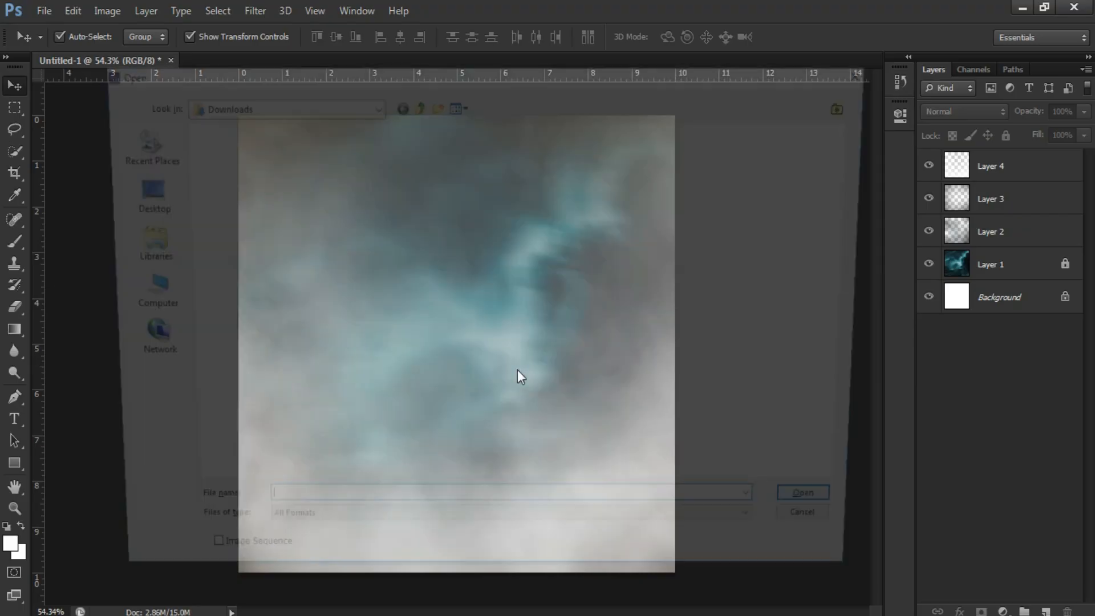
double_click(227, 181)
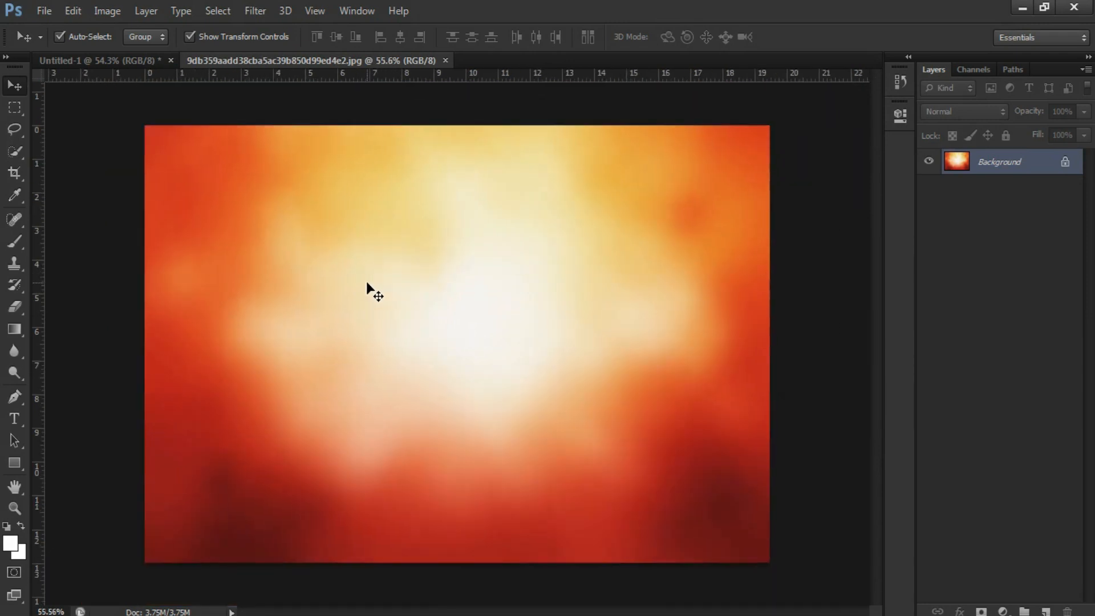
left_click_drag(154, 92, 440, 284)
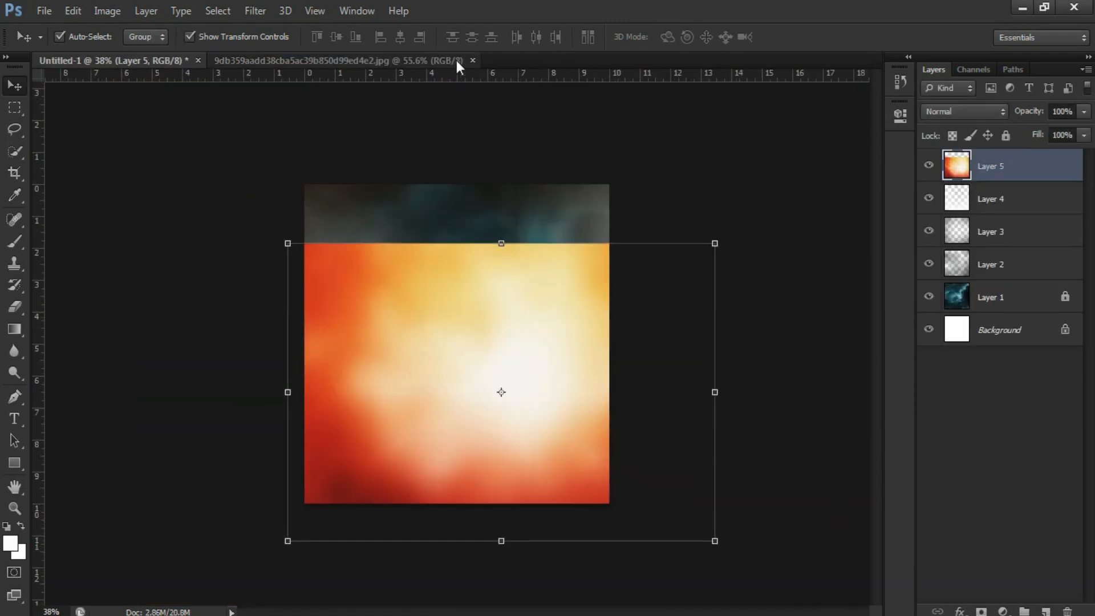
- Close the source image and scale and reposition the red-orange Layer 5 so it covers the whole canvas
left_click_drag(714, 243, 609, 313)
left_click_drag(567, 371, 567, 237)
left_click_drag(450, 409, 449, 506)
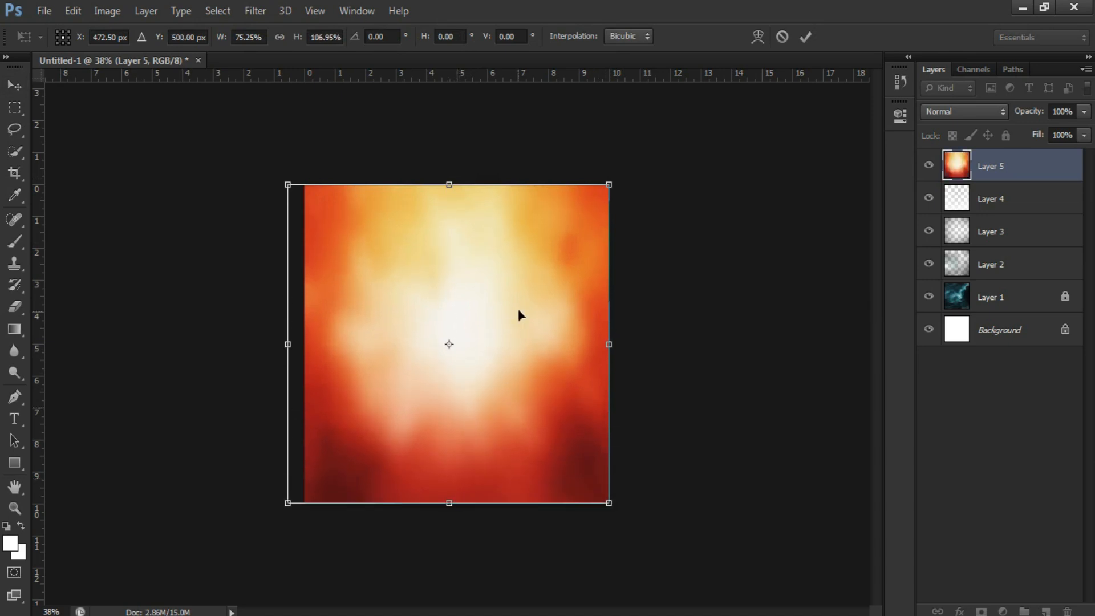
key("Return")
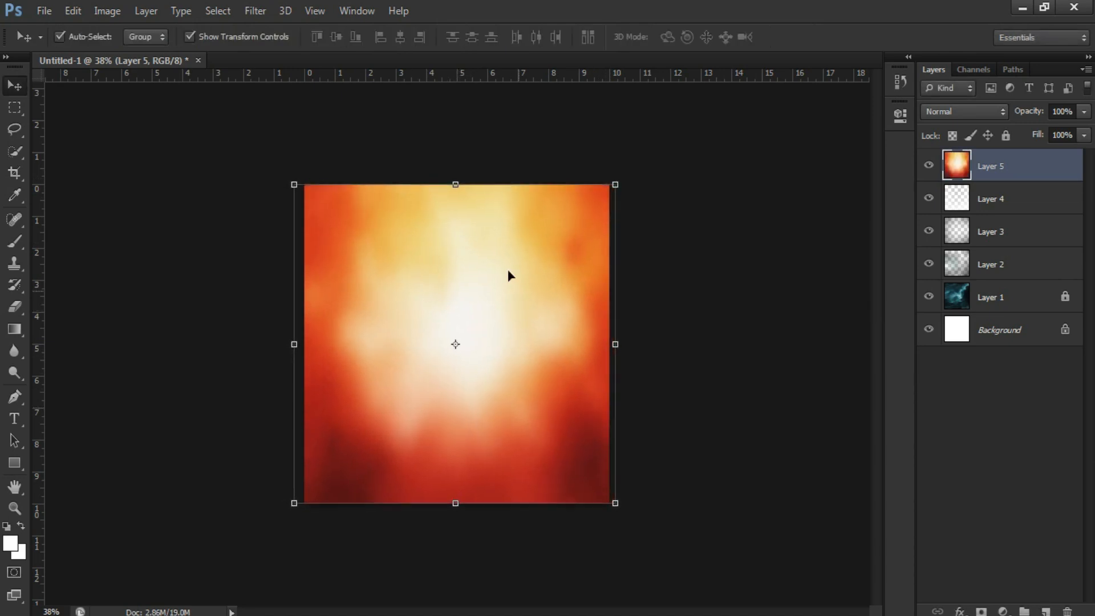
key("ctrl+t")
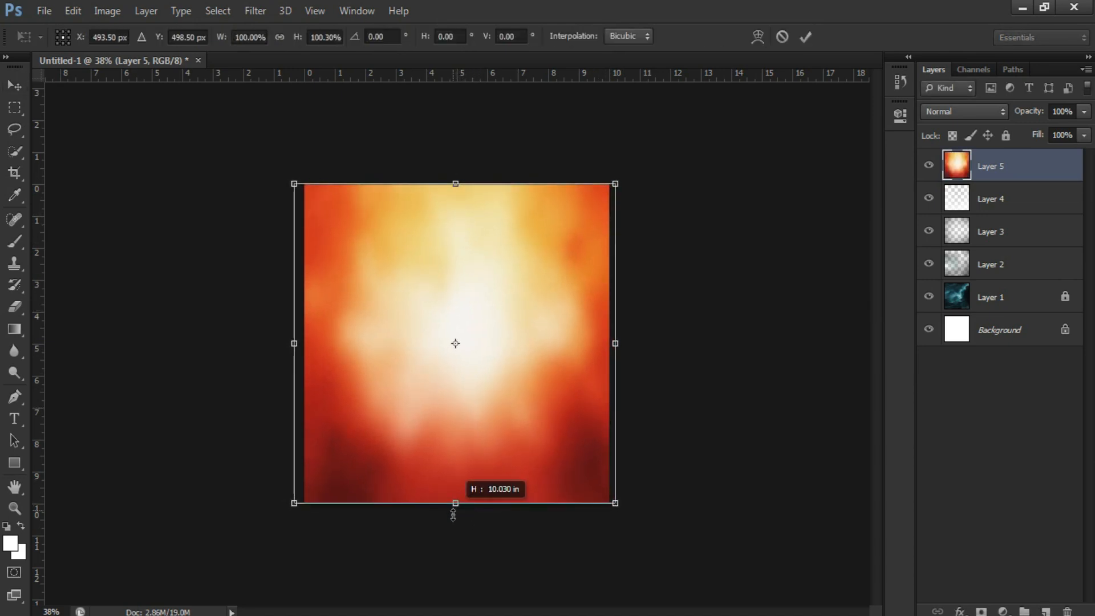
left_click_drag(453, 515, 454, 520)
key("Return")
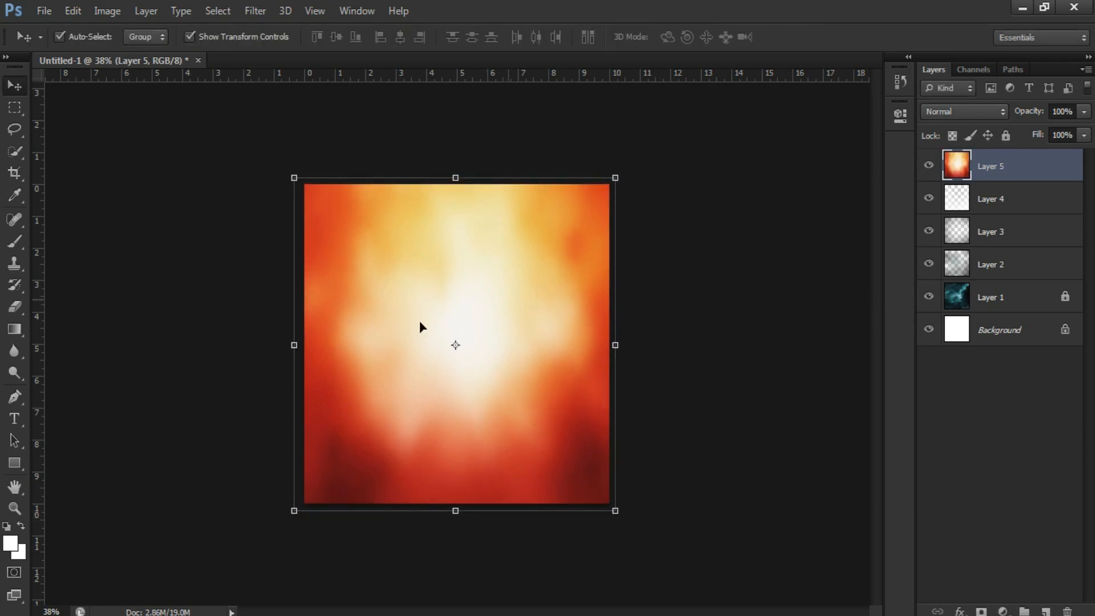
- Set Layer 5's blend mode to Screen and its opacity to 81%
scroll(419, 327, "up", 2)
key("Down")
key("Down")
key("Down")
key("Down")
key("Down")
key("Down")
key("Down")
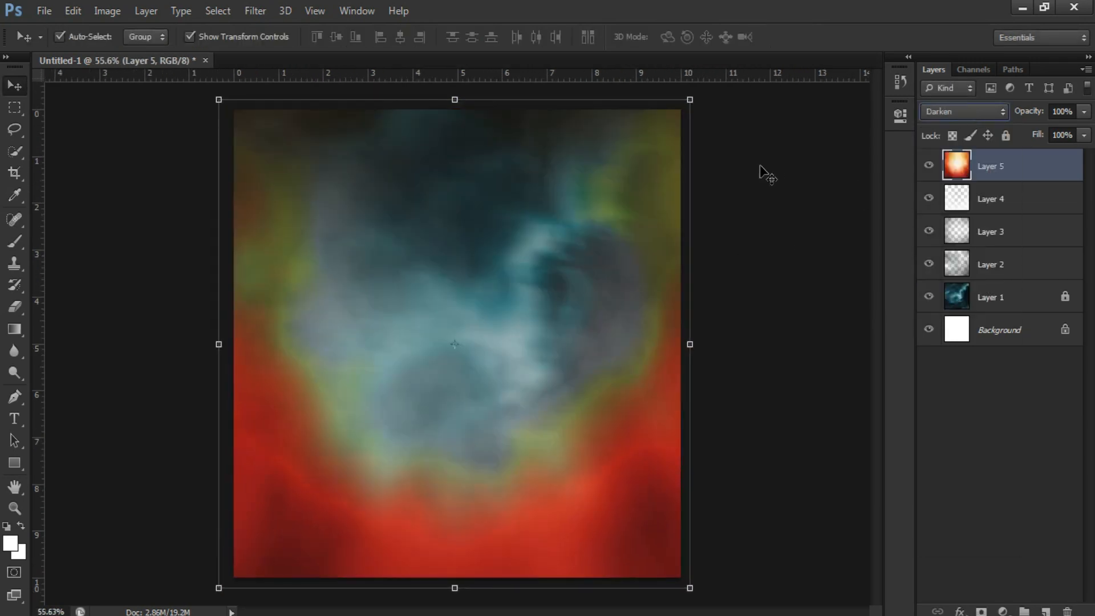
key("Down")
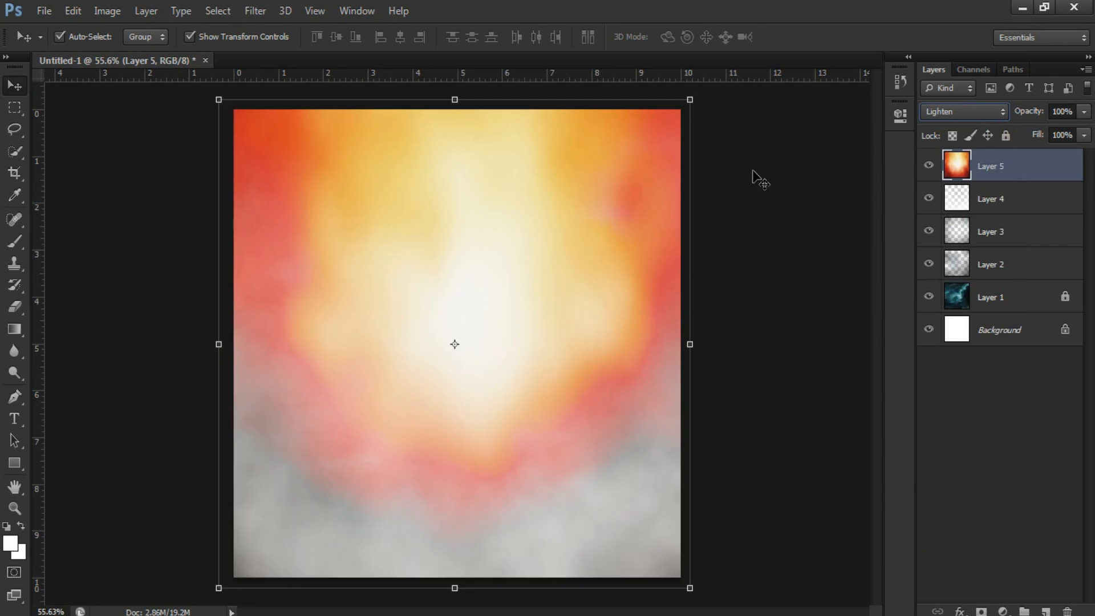
key("Down")
key("Down")
key("Down")
key("Down")
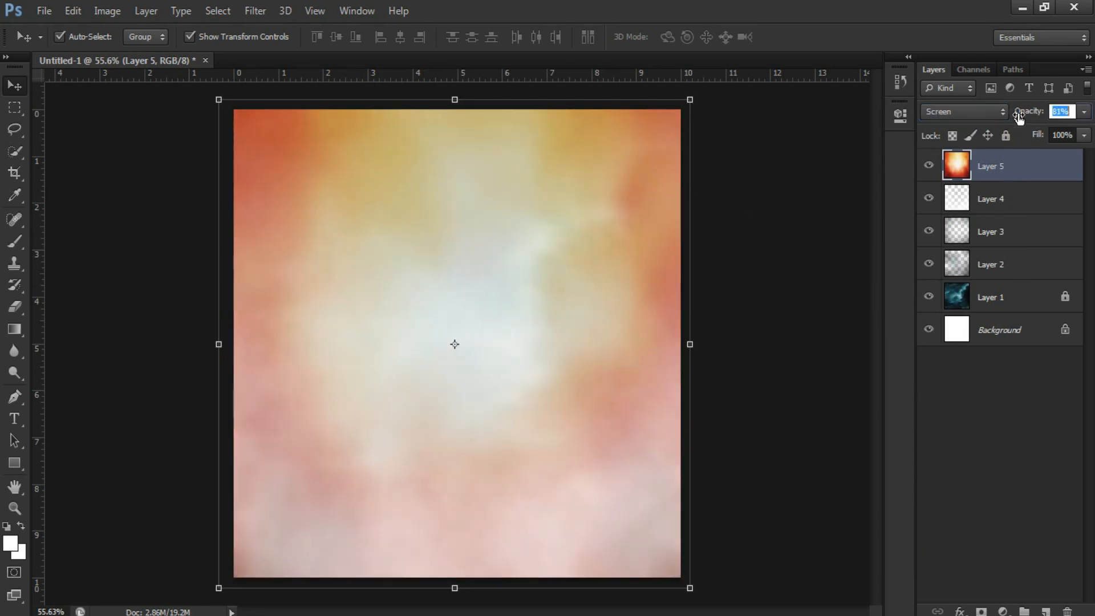
- Lock all attributes of Layer 5 and deselect it
left_click(770, 213)
left_click(988, 171)
left_click(1006, 136)
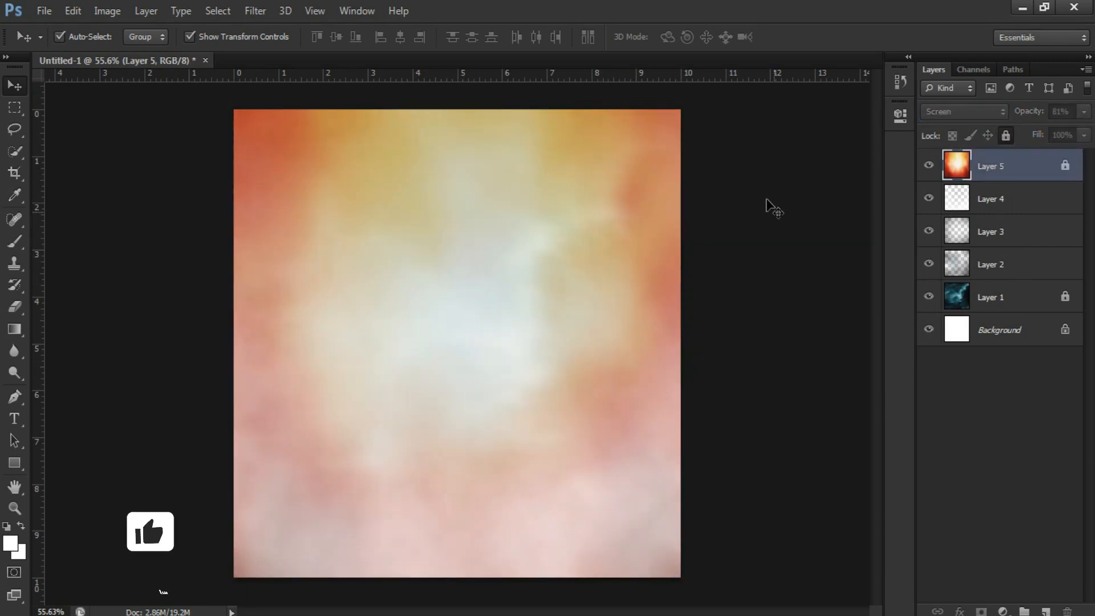
left_click(767, 200)
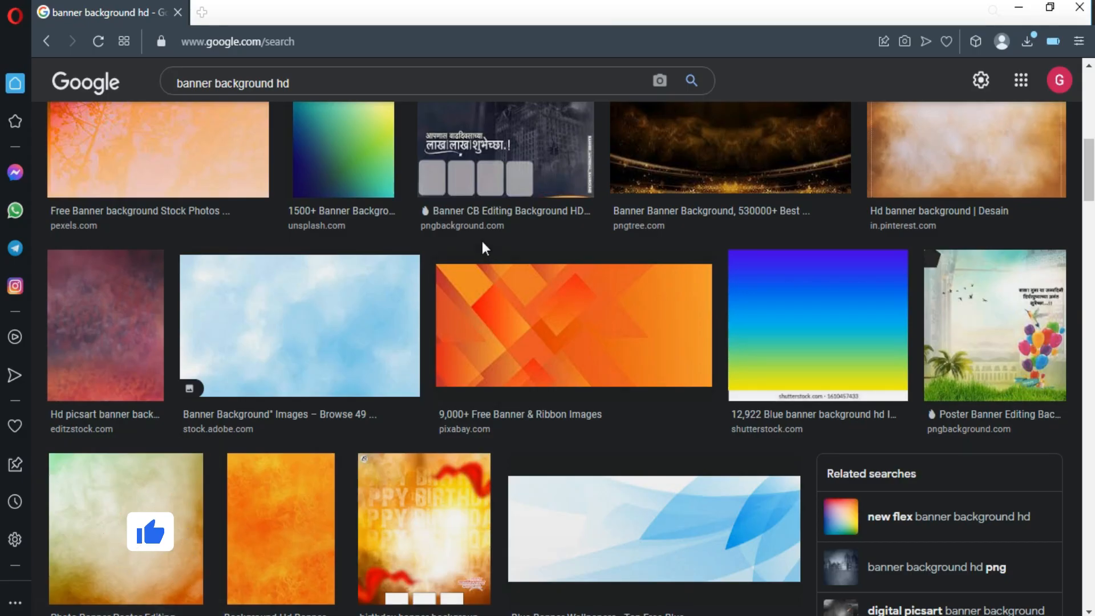
- Switch to Opera and preview the "Photo Banner Poster Editing" image and its related "Picsart Holi Background", looking over the related images
scroll(484, 247, "up", 5)
scroll(384, 303, "down", 18)
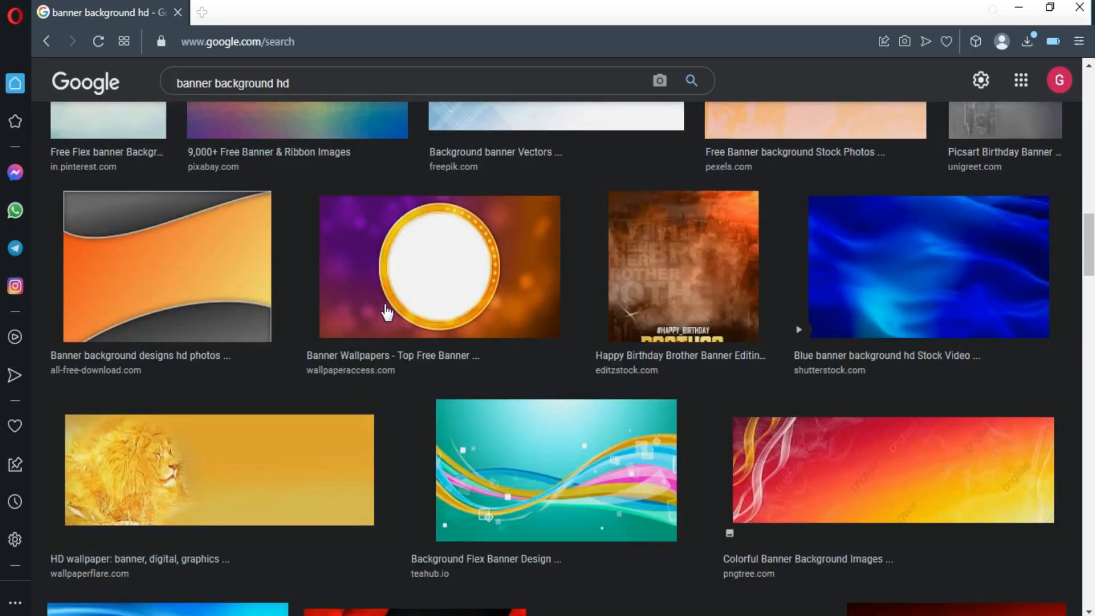
scroll(119, 198, "up", 6)
left_click(118, 198)
scroll(848, 293, "down", 10)
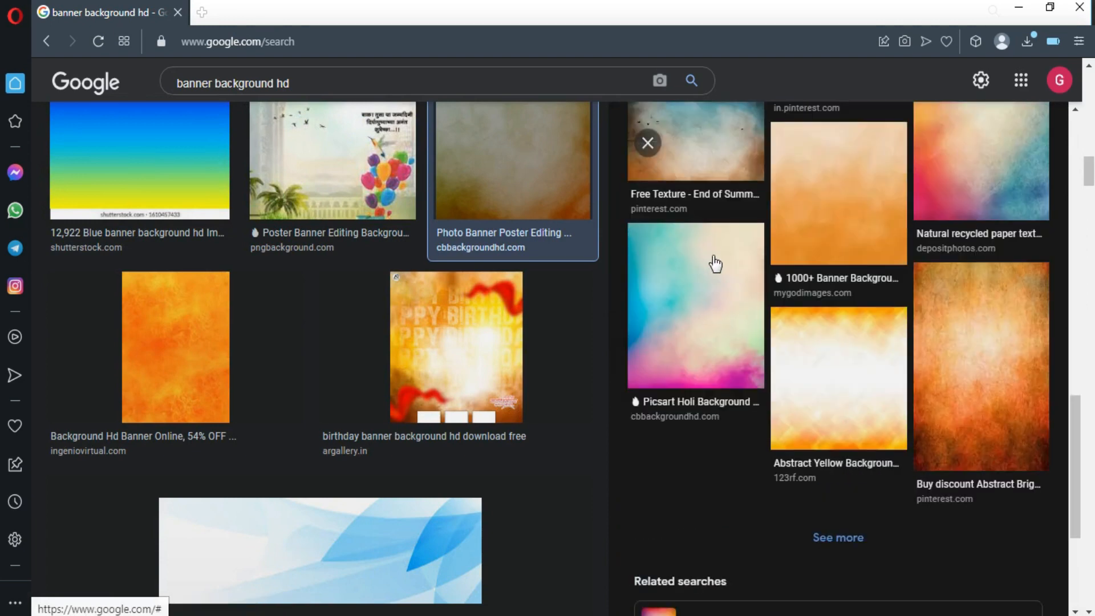
left_click(711, 260)
left_click(336, 12)
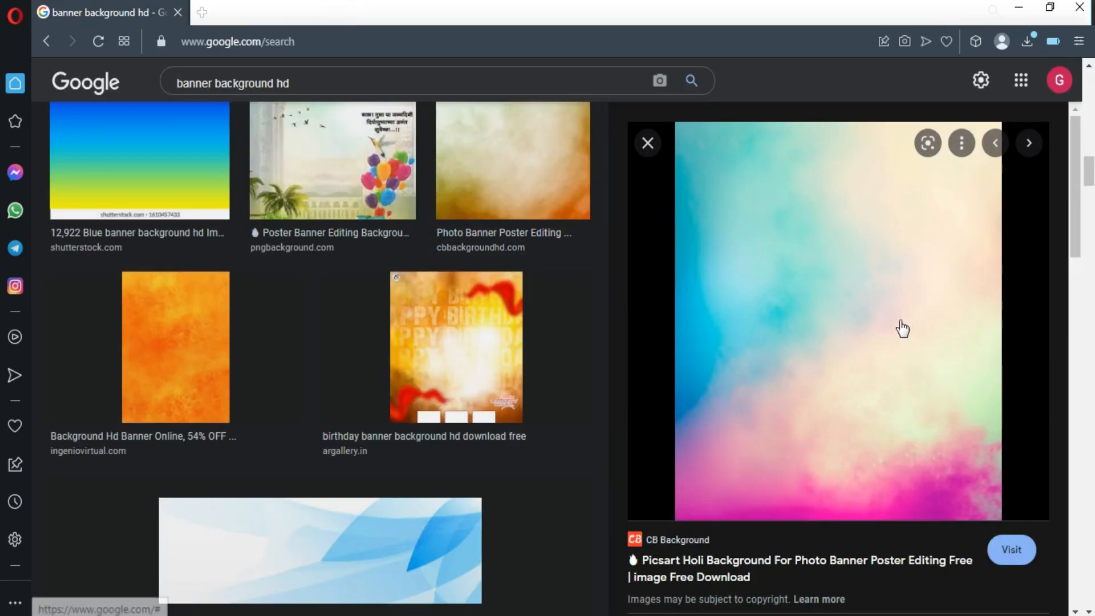
scroll(797, 280, "up", 4)
scroll(797, 279, "down", 5)
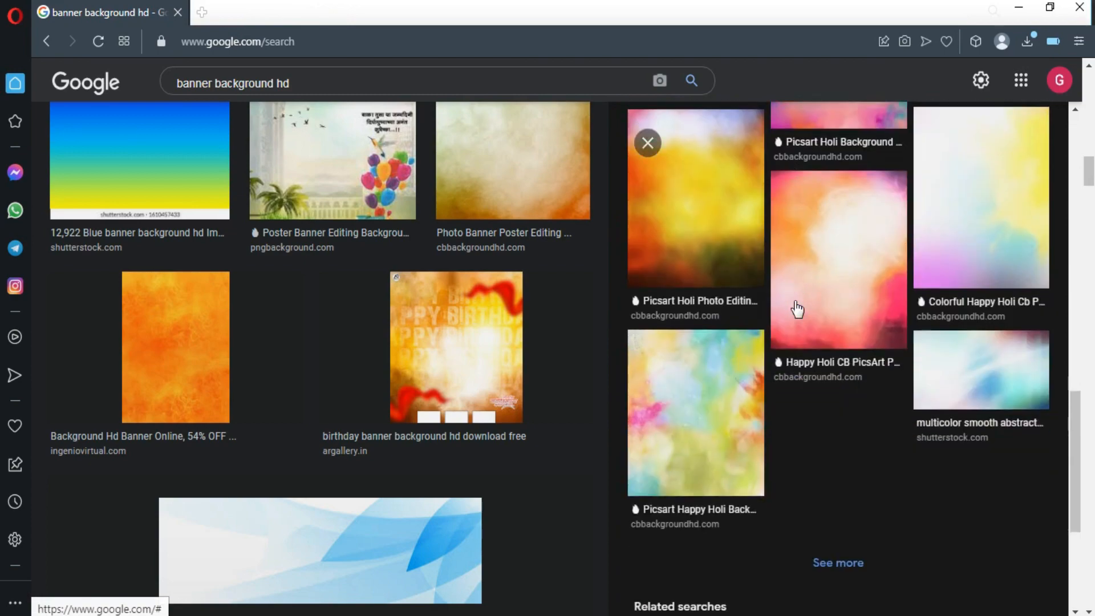
left_click(648, 142)
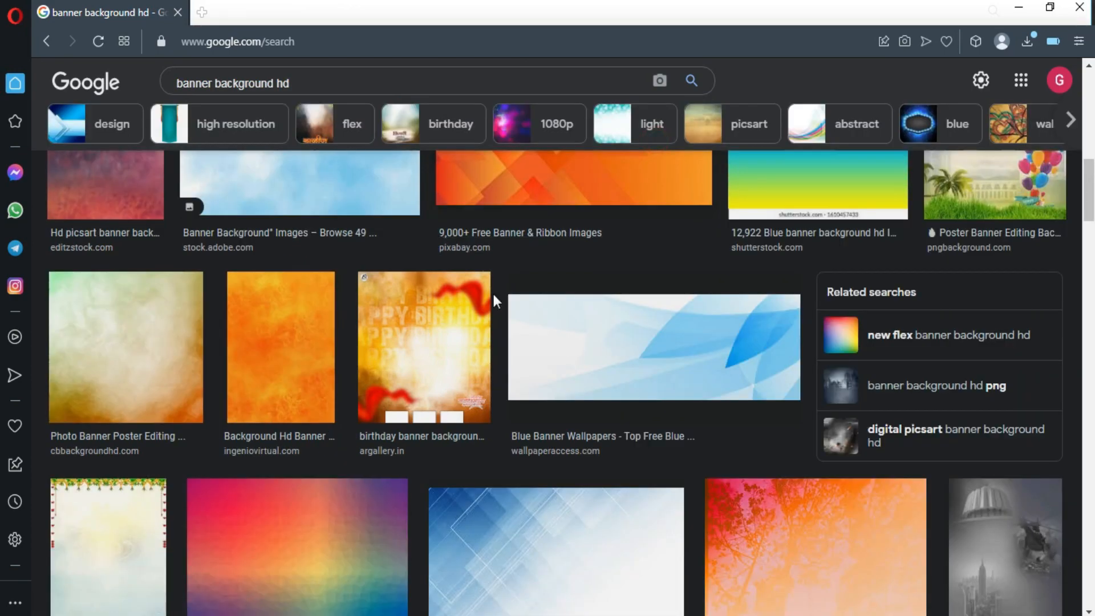
- Look through more of the "banner background hd" image results for a suitable background
scroll(494, 297, "down", 20)
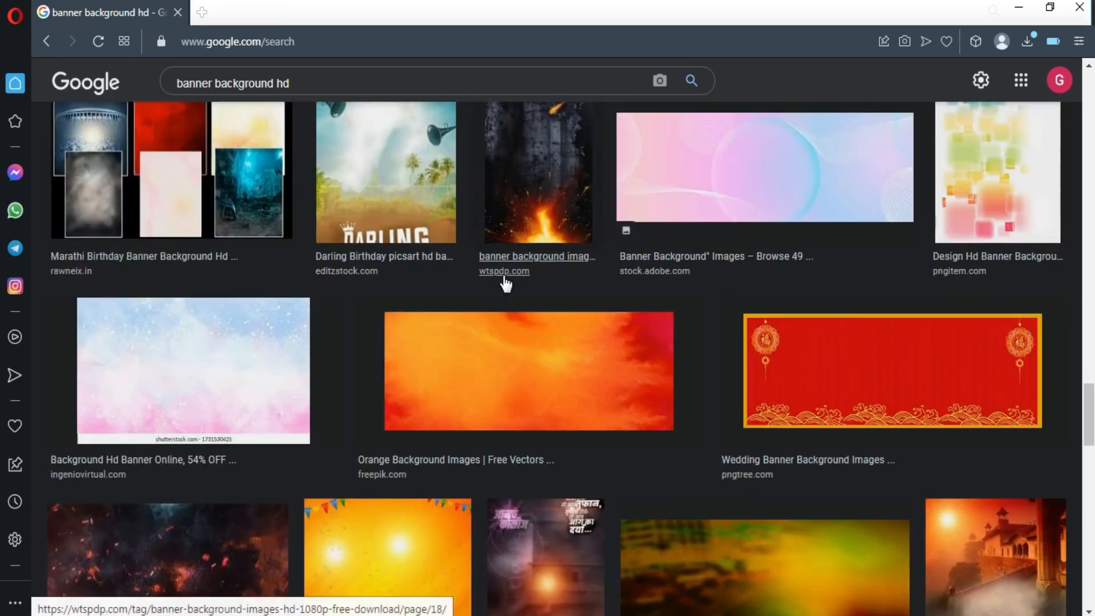
scroll(506, 284, "down", 15)
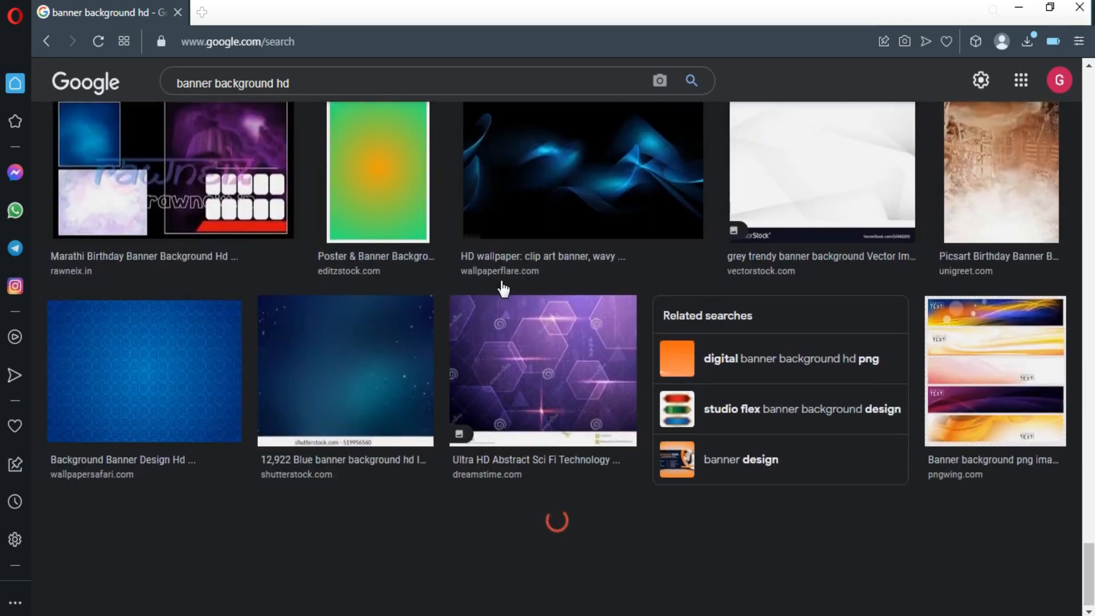
scroll(562, 294, "down", 15)
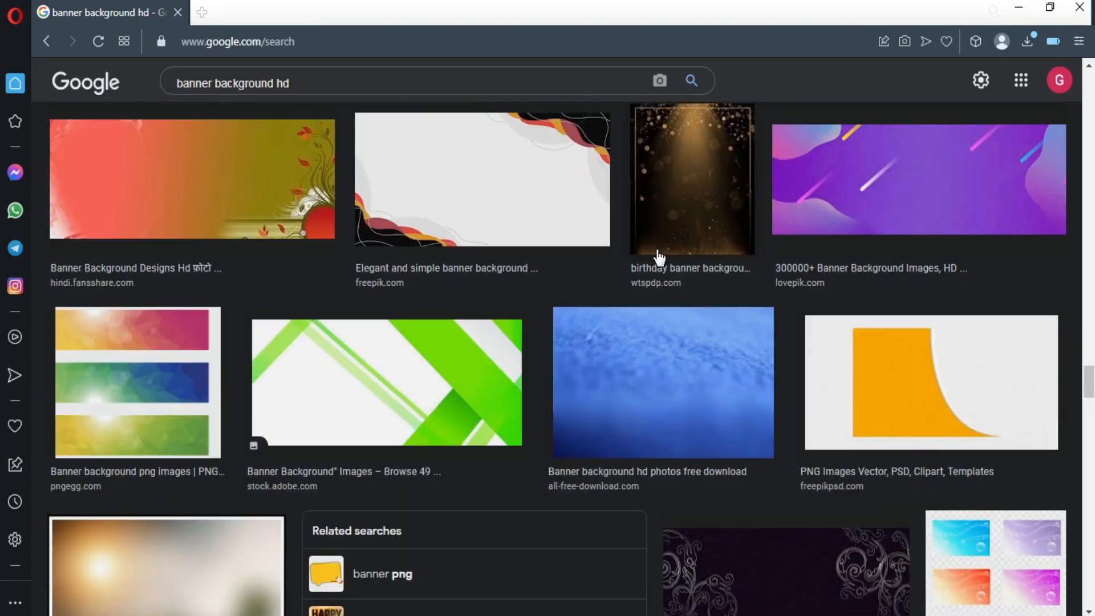
scroll(543, 281, "down", 15)
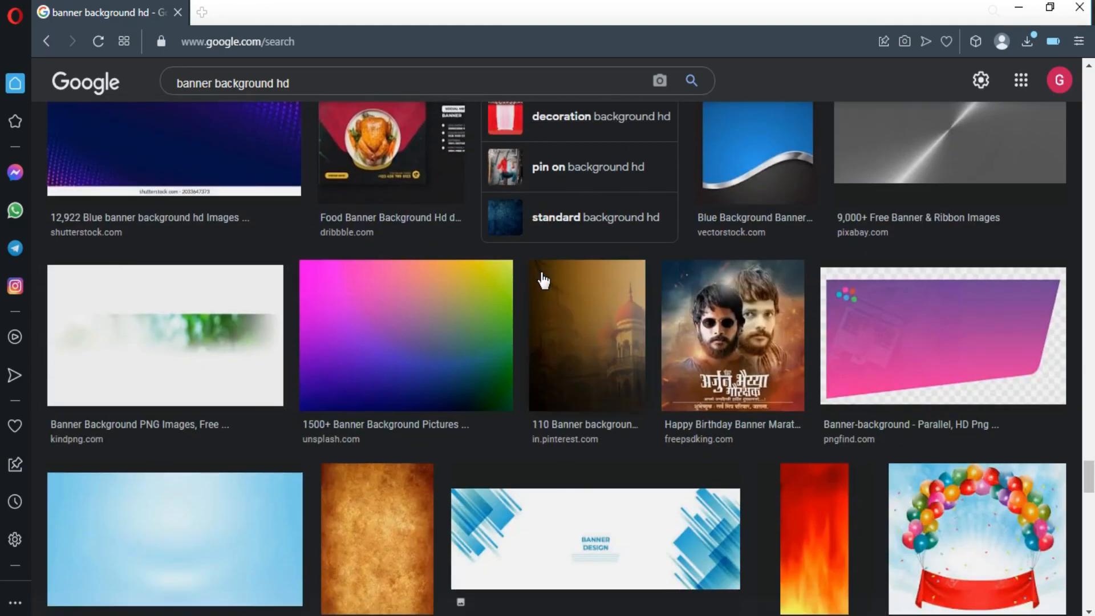
scroll(543, 280, "down", 15)
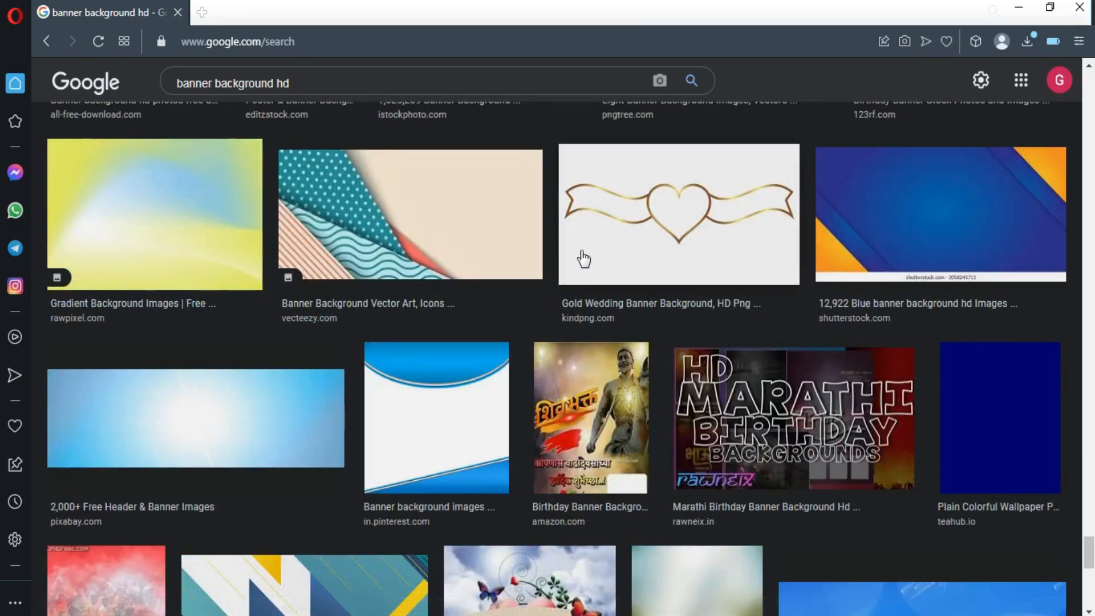
scroll(583, 259, "down", 15)
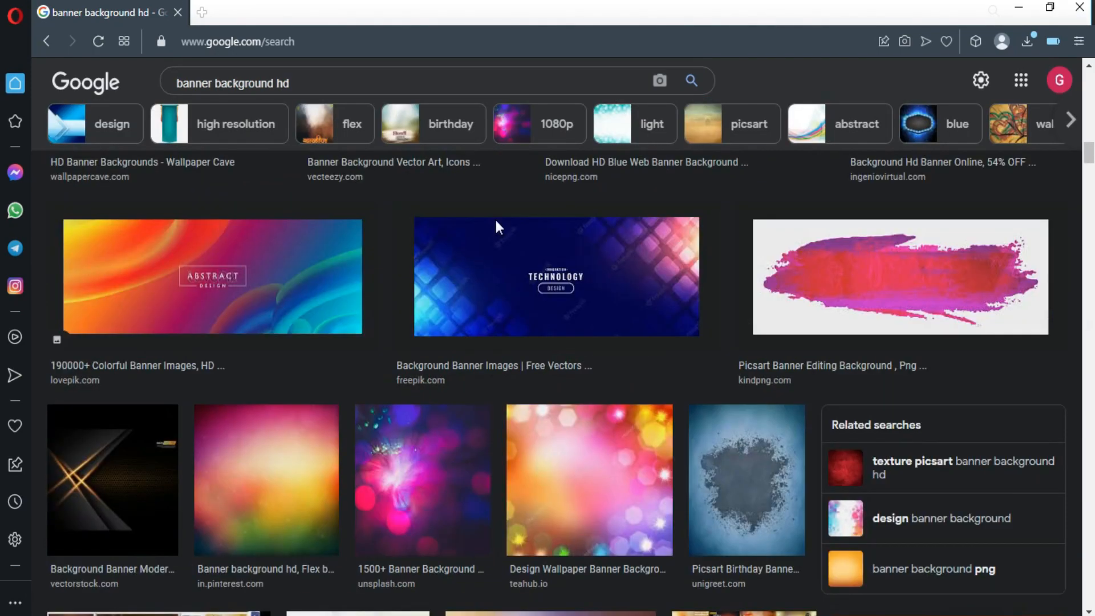
- Narrow the image results with the "full hd" filter and look through the filtered backgrounds
scroll(496, 221, "up", 10)
left_click_drag(652, 140, 232, 159)
left_click_drag(799, 139, 504, 146)
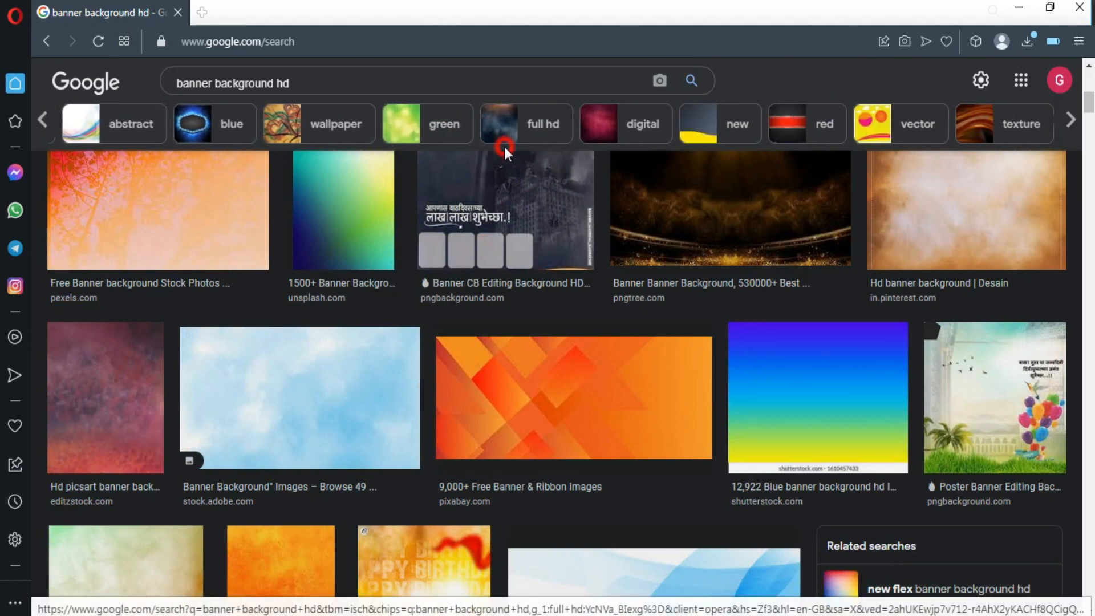
left_click(547, 131)
scroll(504, 371, "down", 5)
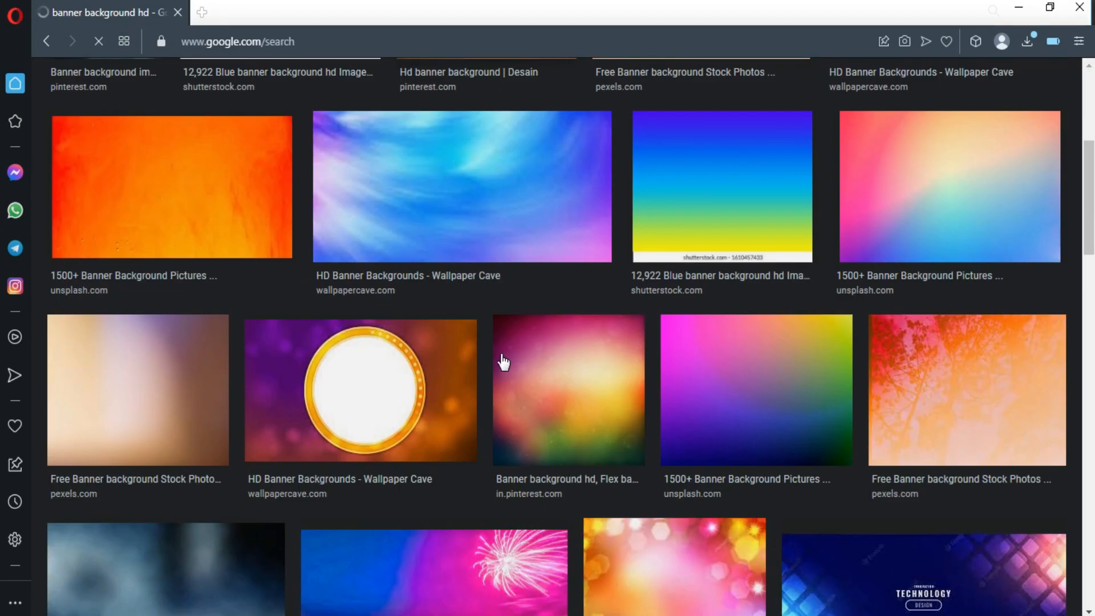
scroll(511, 343, "down", 5)
scroll(510, 328, "up", 10)
scroll(513, 319, "down", 10)
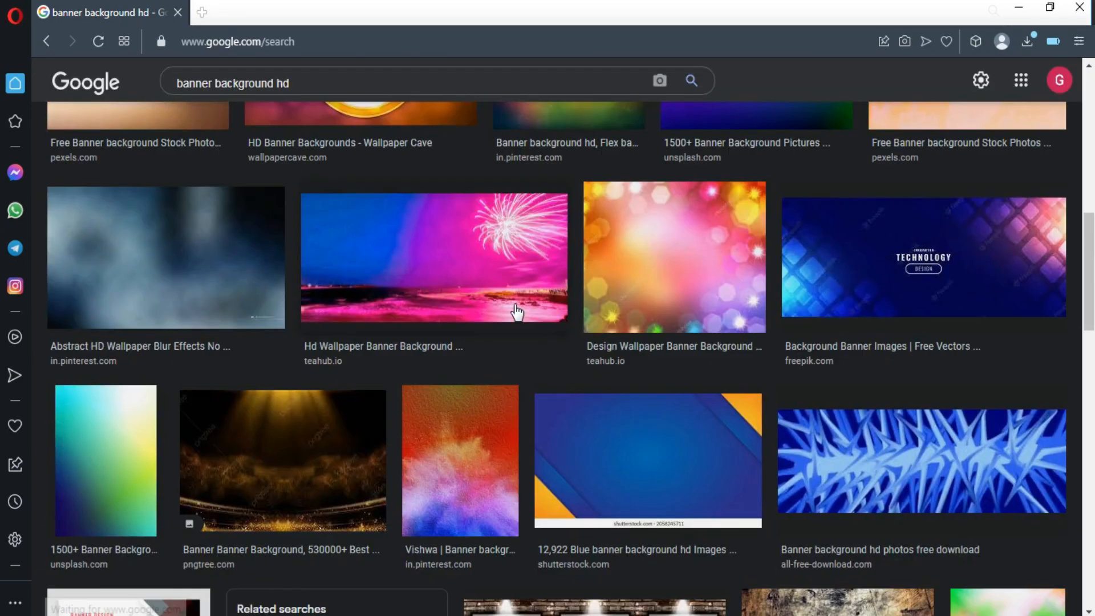
- Preview the black and gold Pngtree banner, run its related search "digital picsart banner background hd" and look through the results
left_click(376, 462)
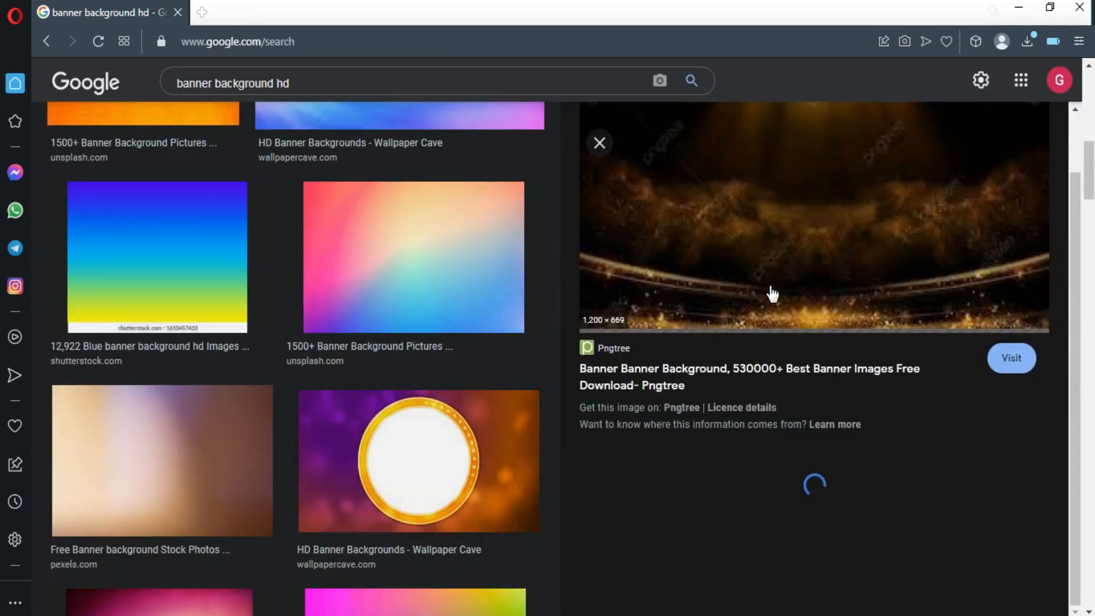
scroll(773, 294, "down", 5)
scroll(773, 291, "down", 8)
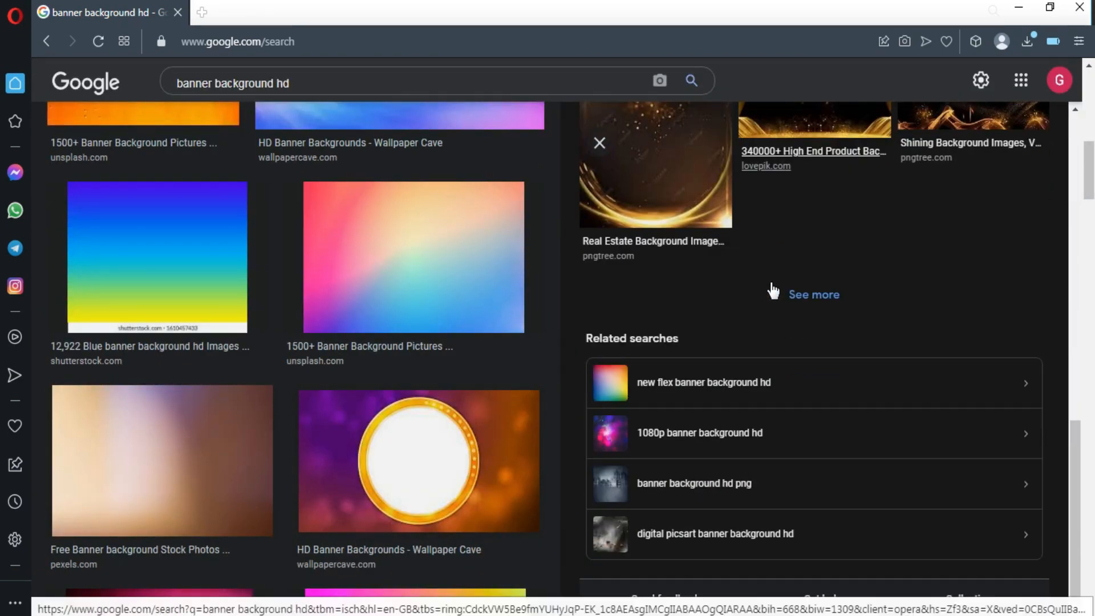
left_click(727, 519)
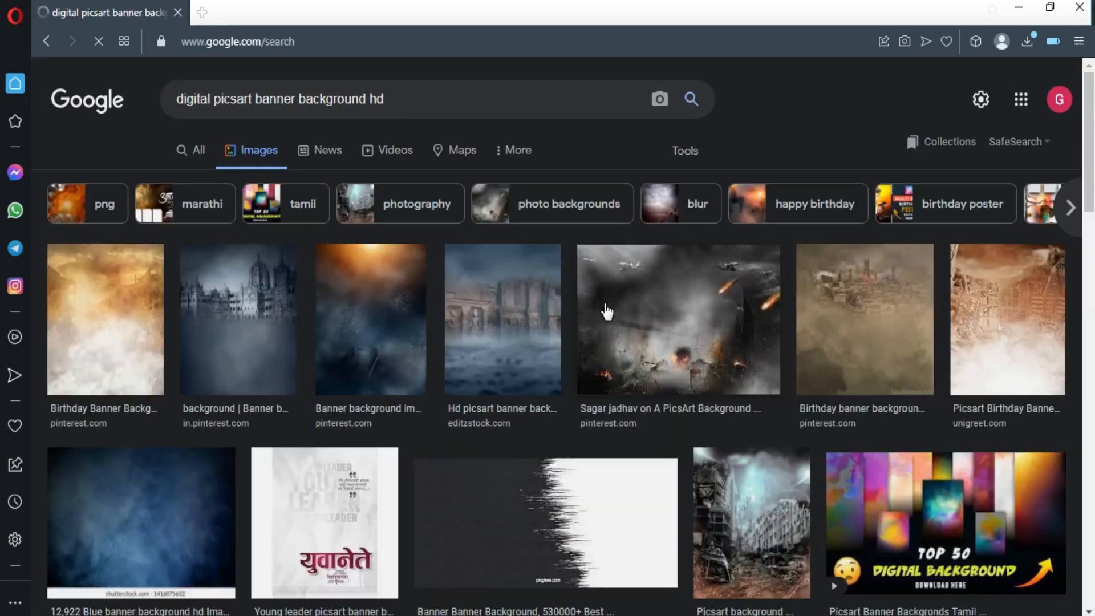
scroll(426, 339, "down", 5)
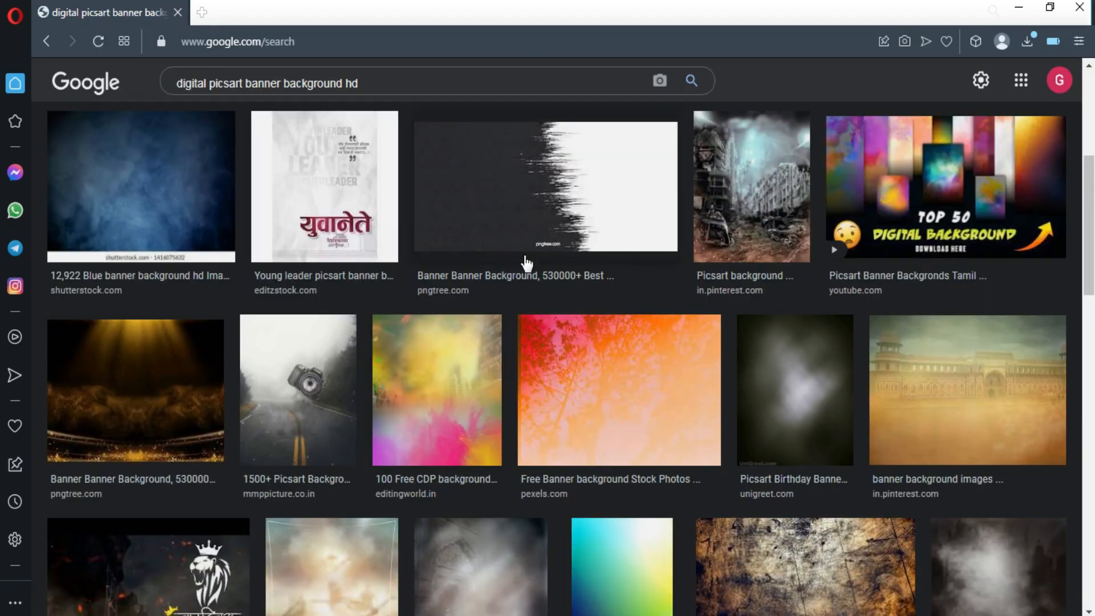
scroll(525, 265, "down", 15)
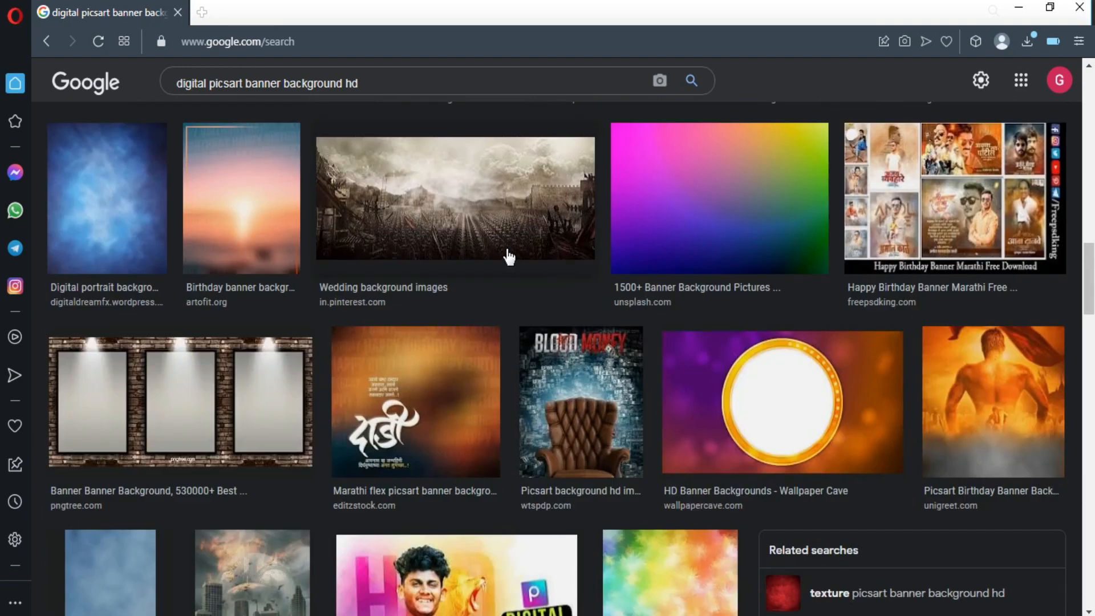
- Preview the "Wedding background images" battlefield picture and start saving it to the computer
left_click(494, 243)
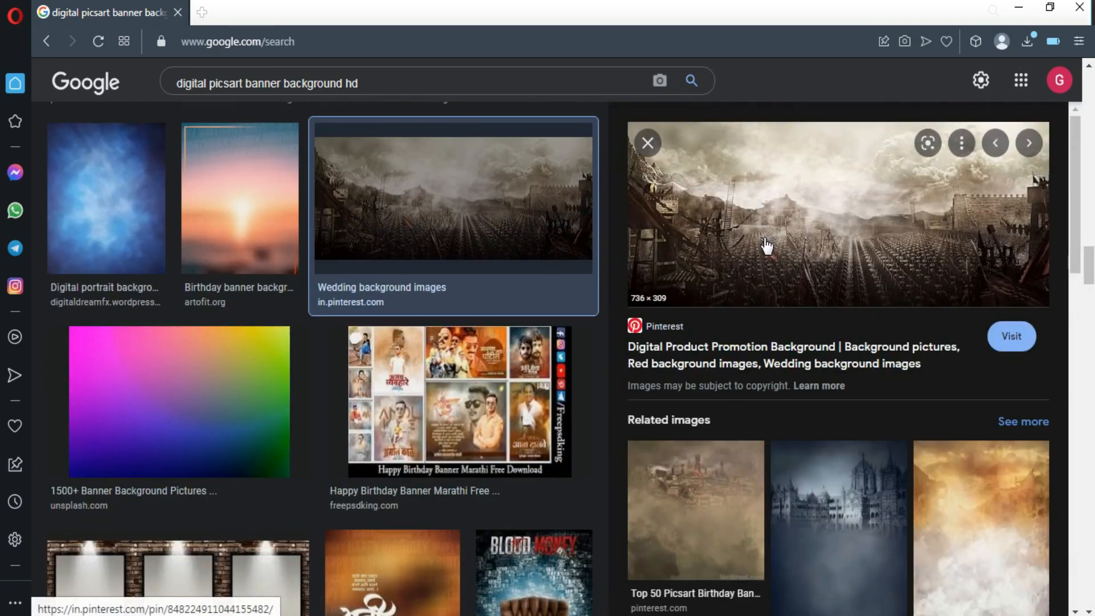
right_click(768, 242)
left_click(811, 407)
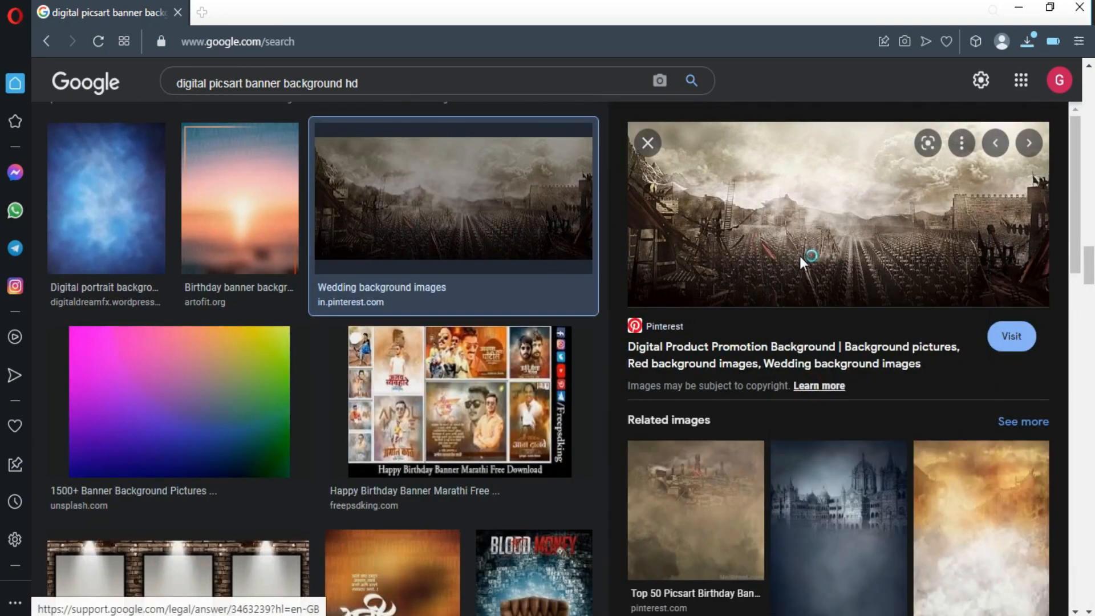
- Preview the related image of the ruined city with clocks, save it, and look over its related images
scroll(801, 256, "down", 8)
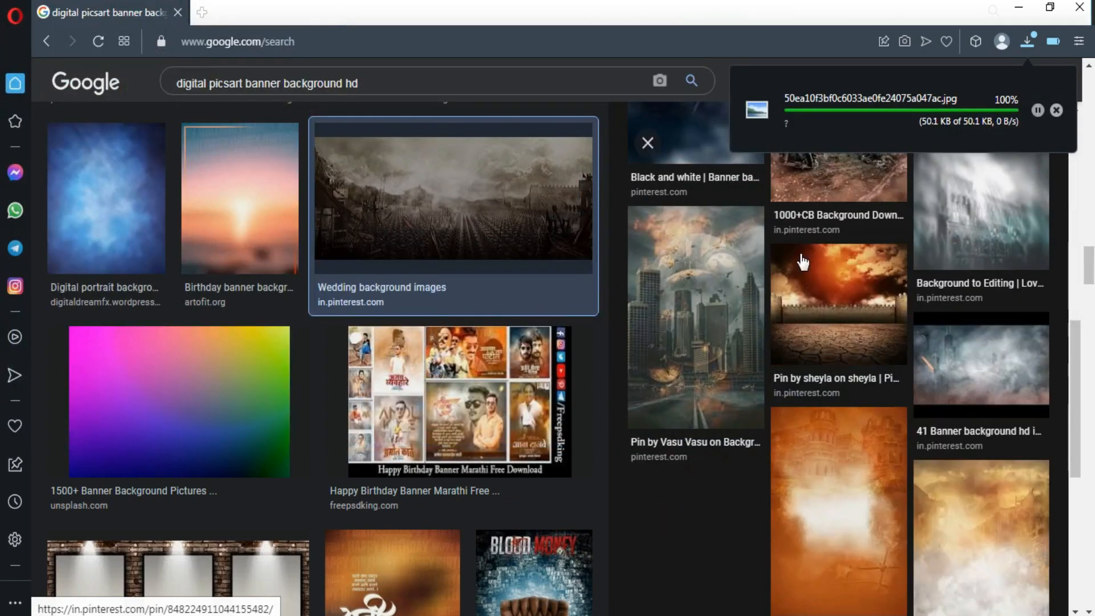
left_click(673, 329)
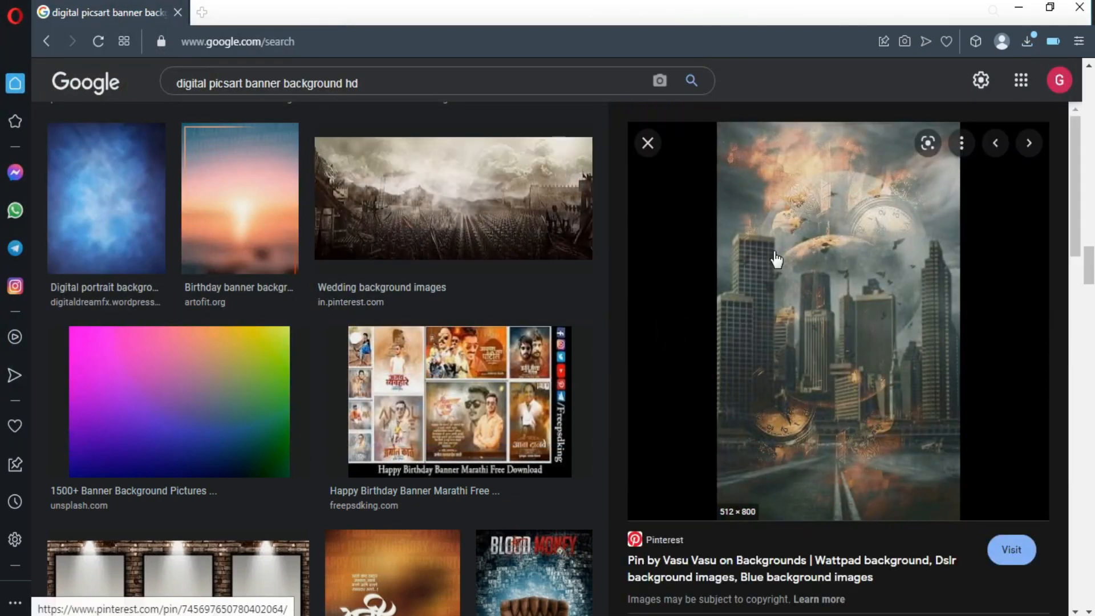
right_click(774, 192)
left_click(824, 391)
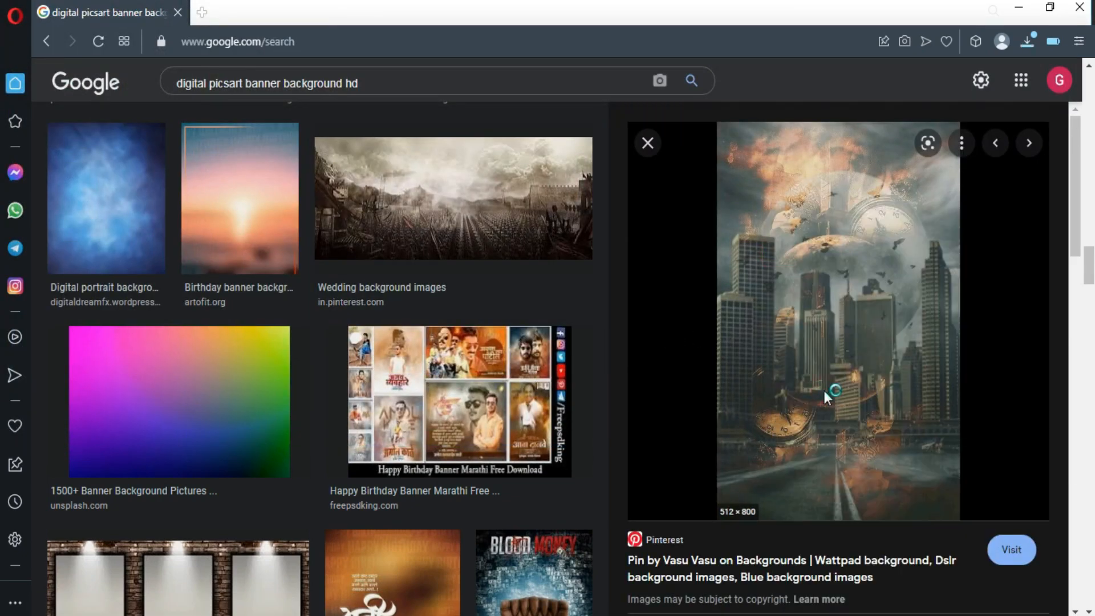
key("Return")
scroll(824, 392, "down", 7)
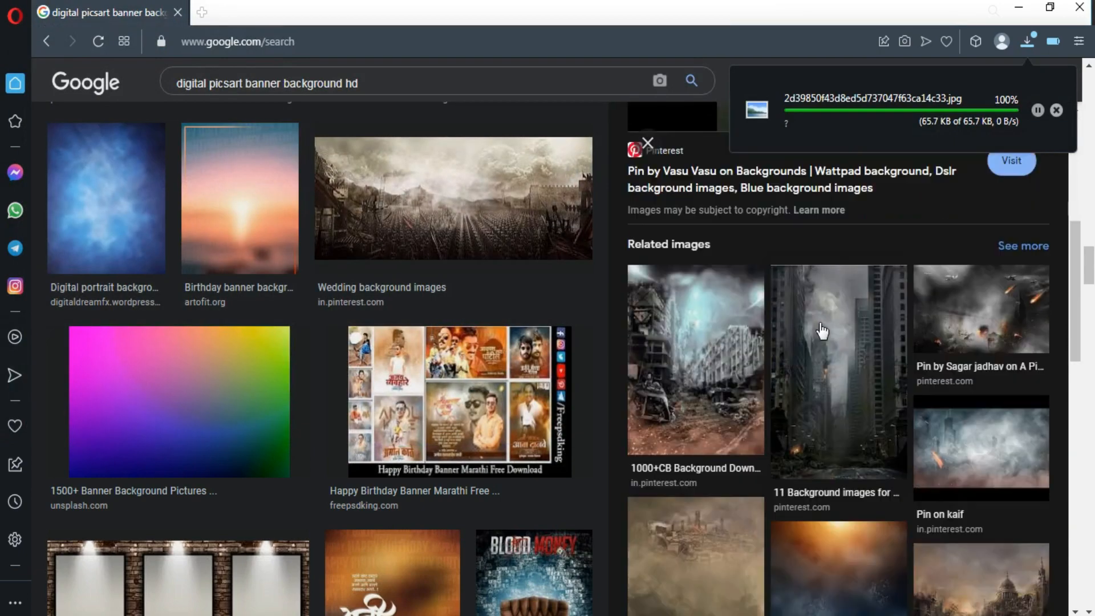
scroll(822, 331, "down", 5)
scroll(686, 411, "up", 6)
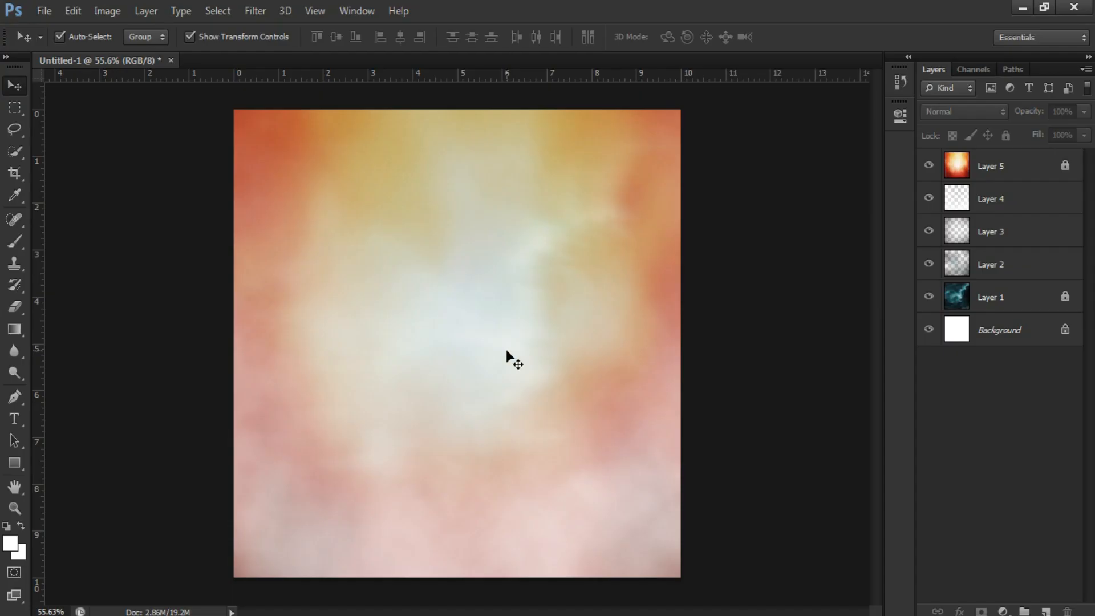
- Switch to Photoshop, open the saved city image, copy it into Untitled-1 as a new layer and close its source file
key("ctrl+o")
left_click(229, 183)
double_click(228, 183)
left_click_drag(139, 67, 375, 295)
left_click(463, 60)
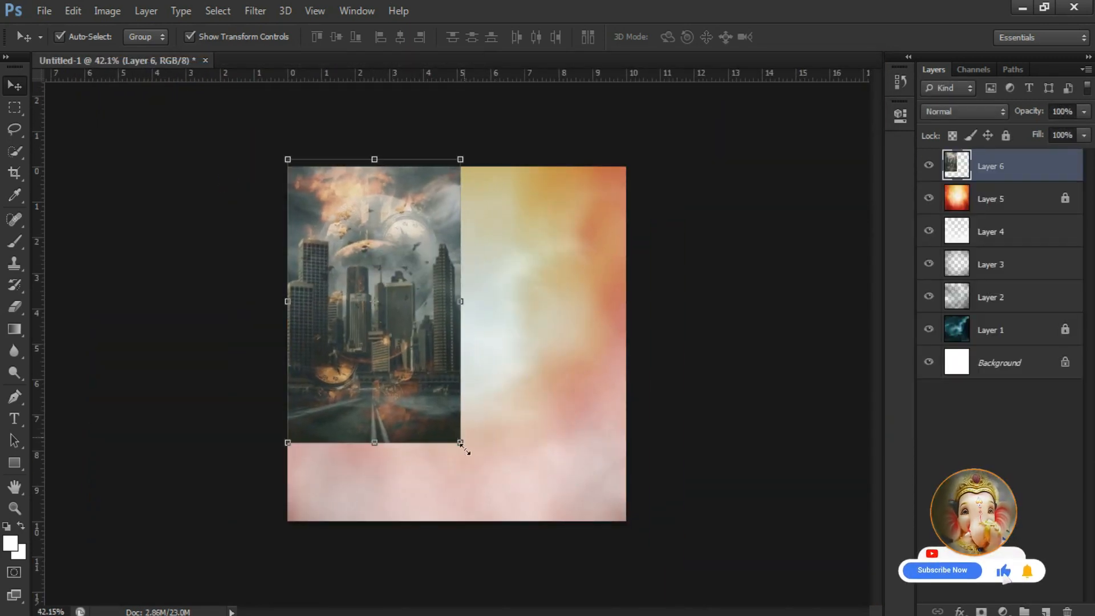
- Scale up the city layer and shift it so that it covers the whole canvas
key("ctrl+t")
left_click_drag(461, 447, 635, 551)
left_click_drag(559, 160, 702, 85)
left_click_drag(482, 336, 482, 364)
key("Return")
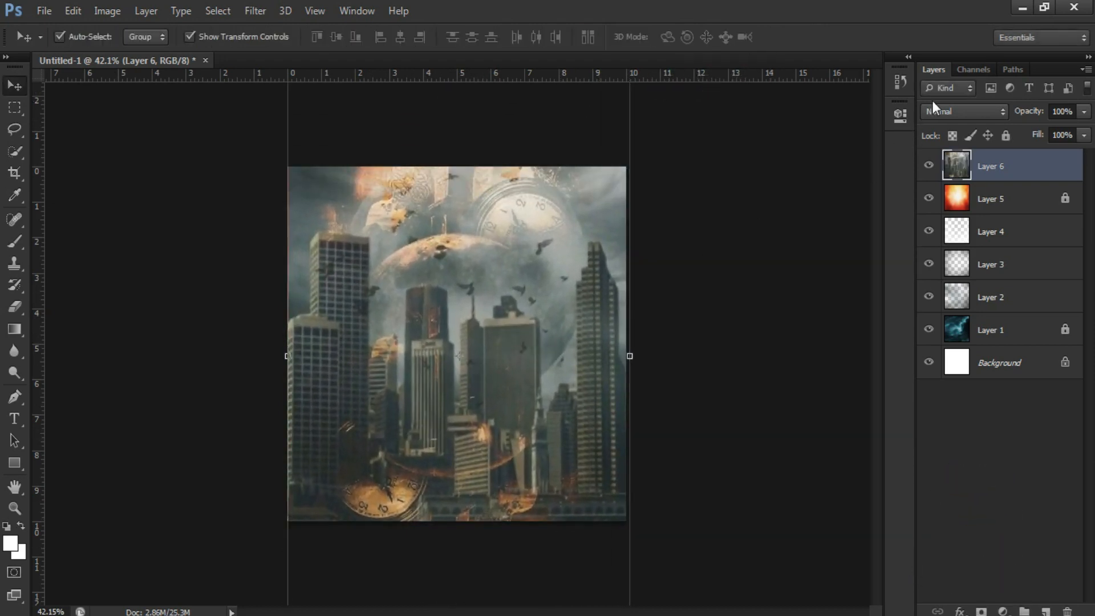
- Set the city layer's blend mode to Screen and its opacity to 55%
key("shift+plus")
key("shift+plus")
key("shift+plus")
key("shift+plus")
key("shift+plus")
key("shift+plus")
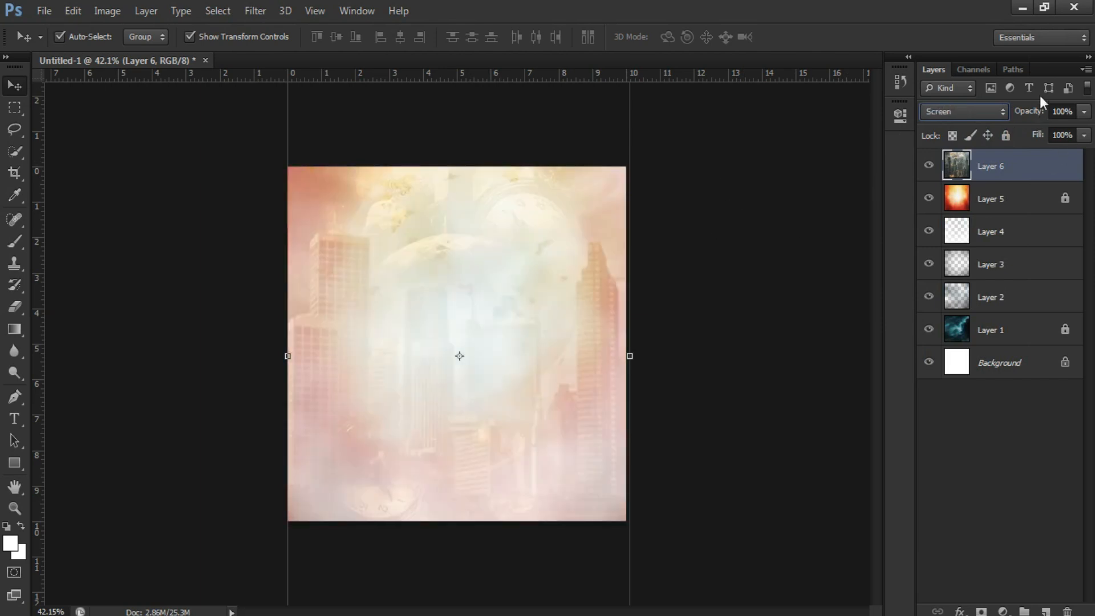
left_click_drag(1032, 116, 994, 116)
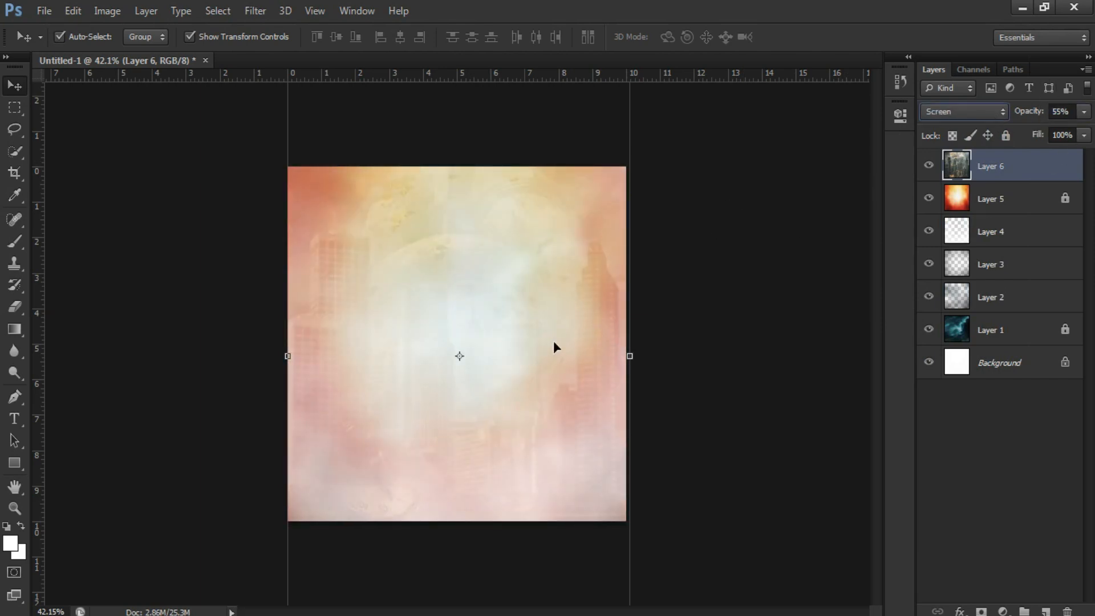
- Enlarge the eraser to 500 px, try a hard-edged erase on the city layer and undo it
scroll(454, 284, "up", 1)
key("e")
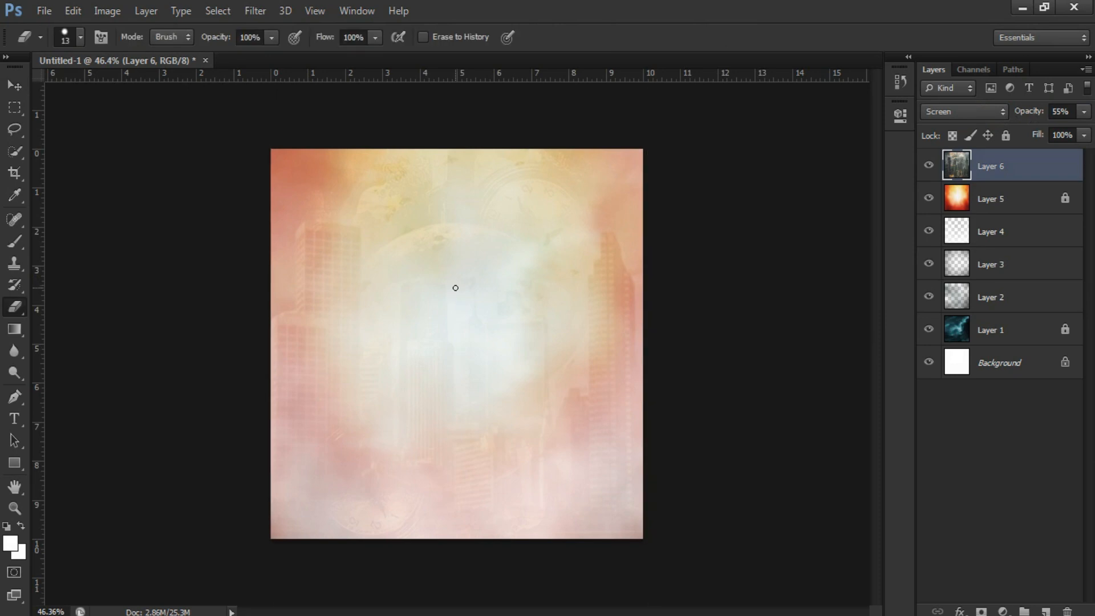
key("bracketright")
key("bracketright")
key("bracketright")
left_click(399, 251)
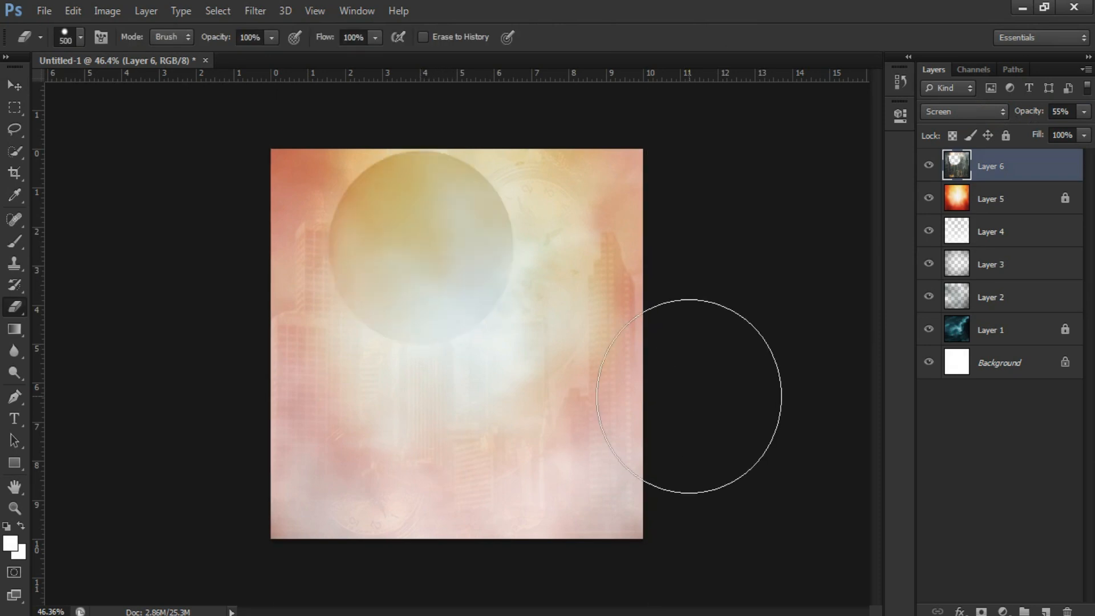
key("ctrl+z")
- Soften the 500 px eraser, erase the middle of the city layer and lock the layer
right_click(477, 242)
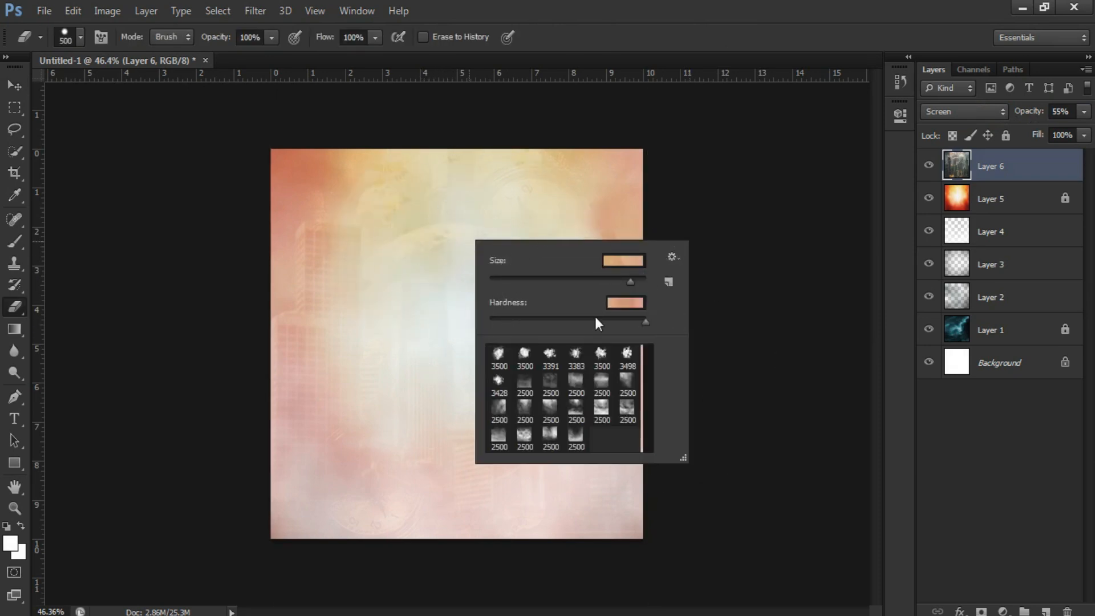
left_click(463, 326)
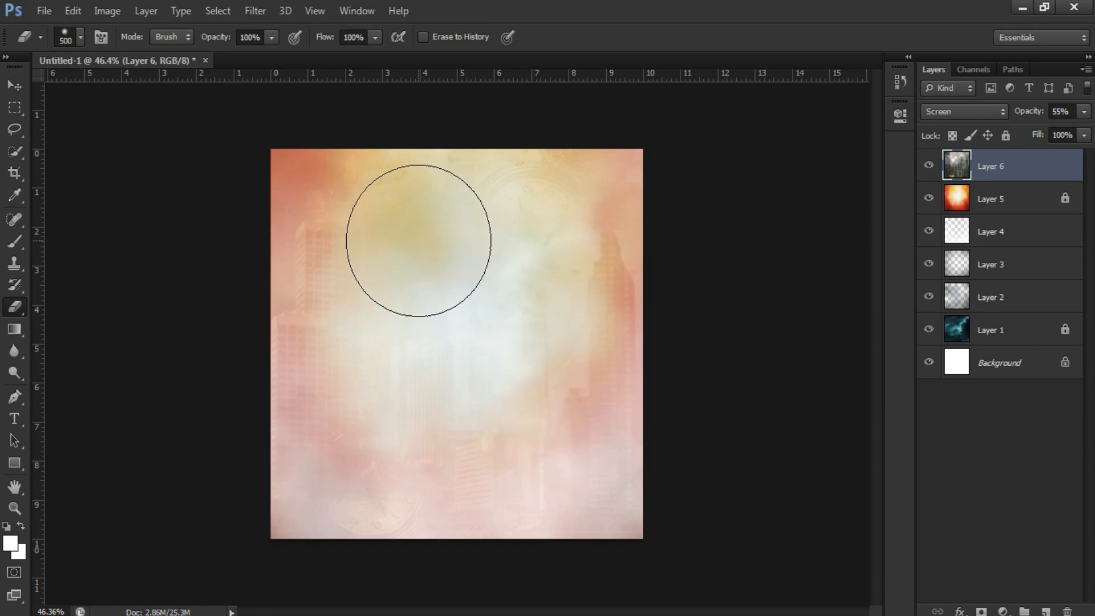
left_click(492, 274)
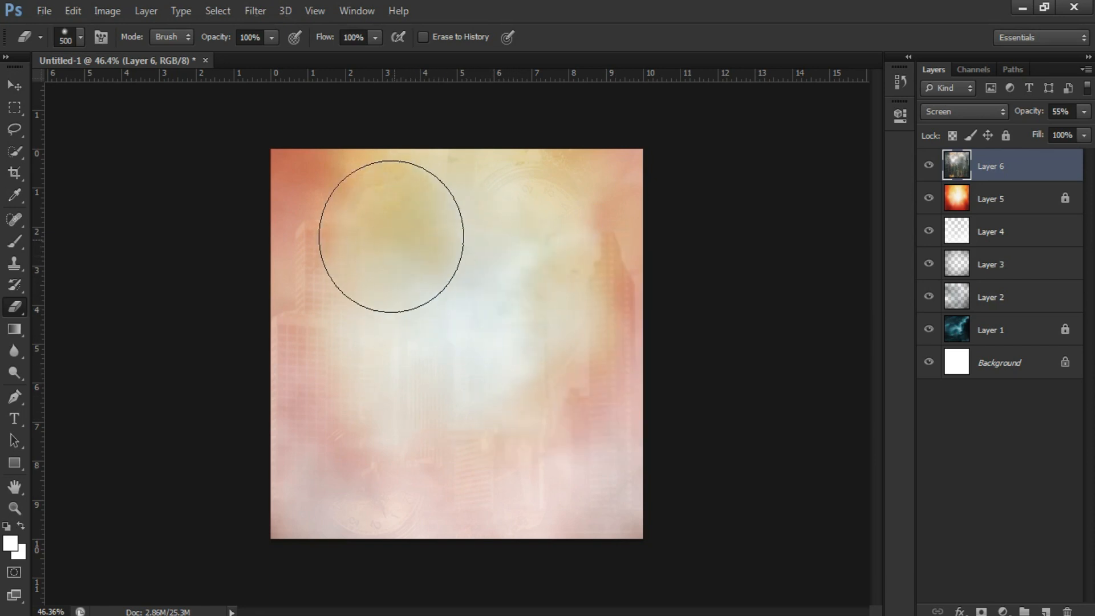
mouse_move(570, 292)
left_mouse_down()
mouse_move(519, 280)
mouse_move(513, 365)
left_mouse_up()
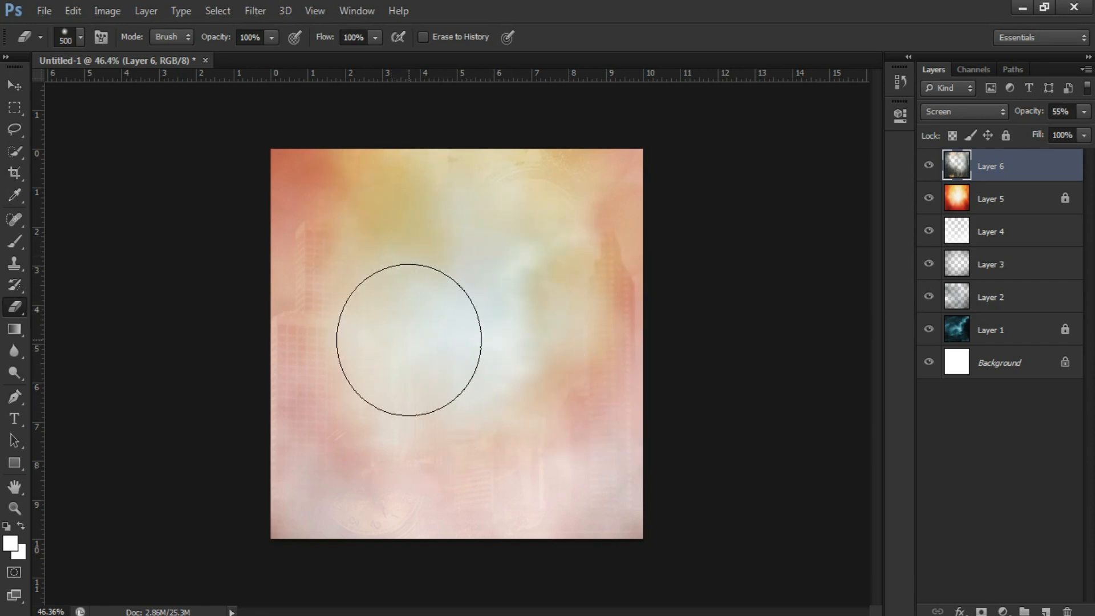
key("v")
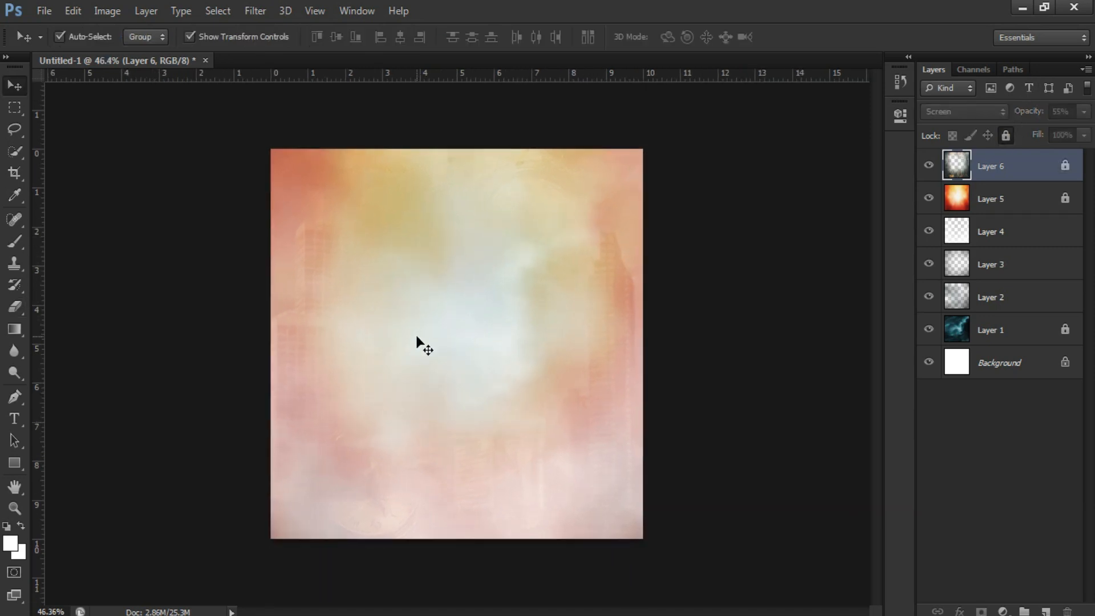
- Open the saved battlefield image and copy it into Untitled-1 as a new layer
key("ctrl+o")
double_click(488, 184)
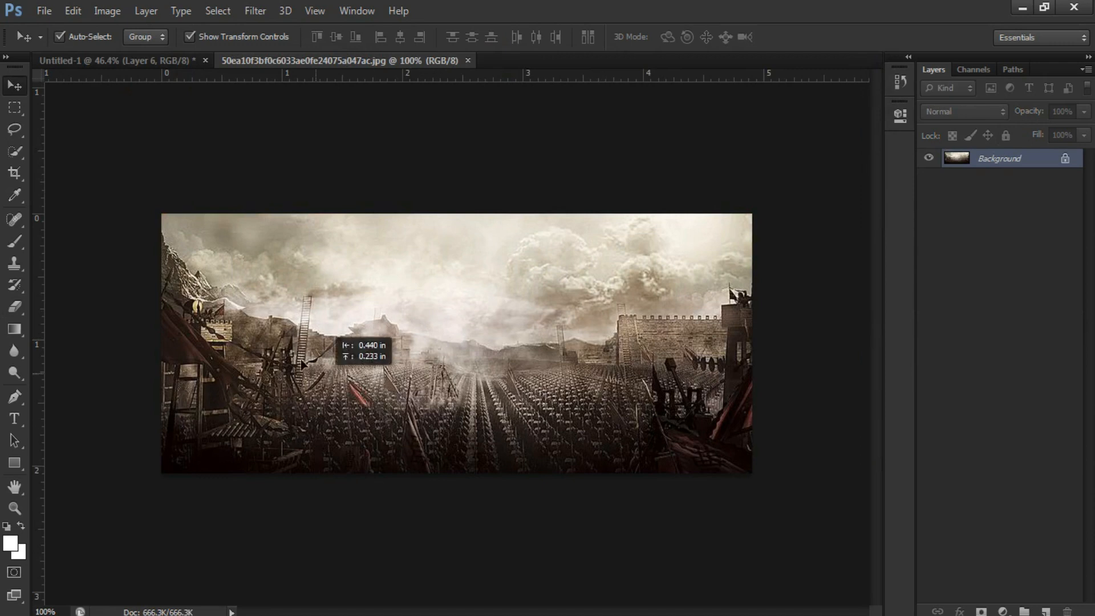
left_click_drag(165, 57, 381, 375)
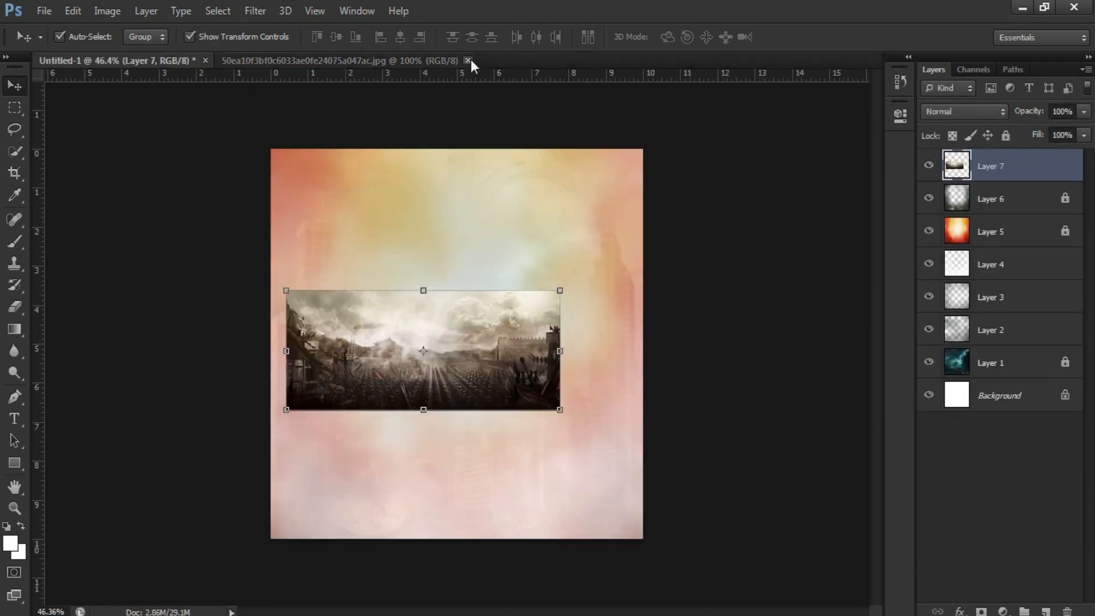
- Place the battlefield layer along the canvas's lower edge, scale it to span the full width and nudge it left and down
left_click_drag(530, 393, 512, 520)
key("ctrl+t")
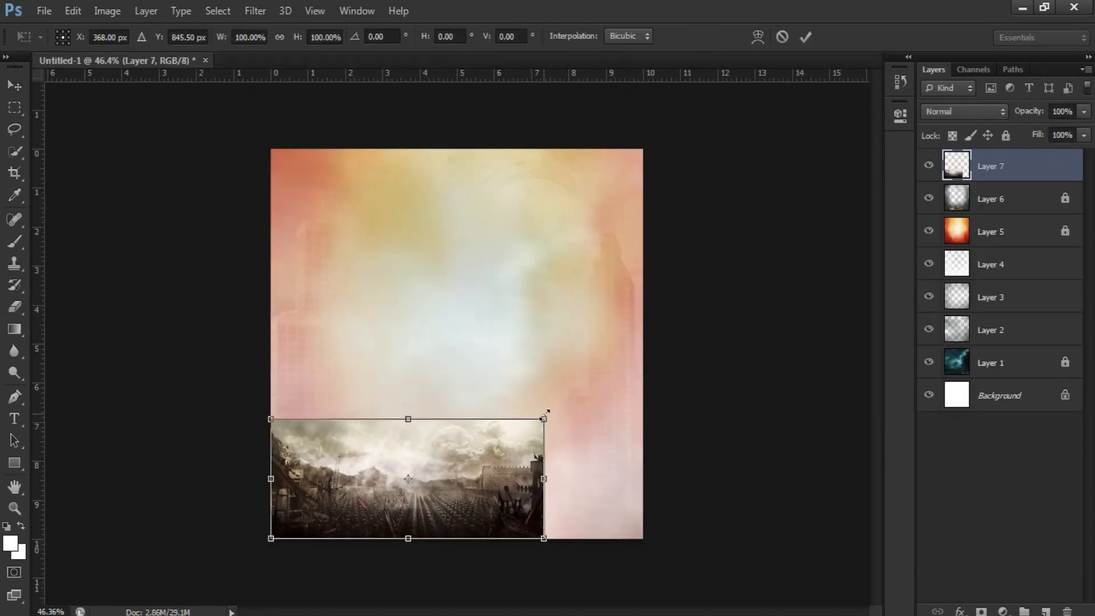
left_click_drag(545, 419, 661, 371)
key("Return")
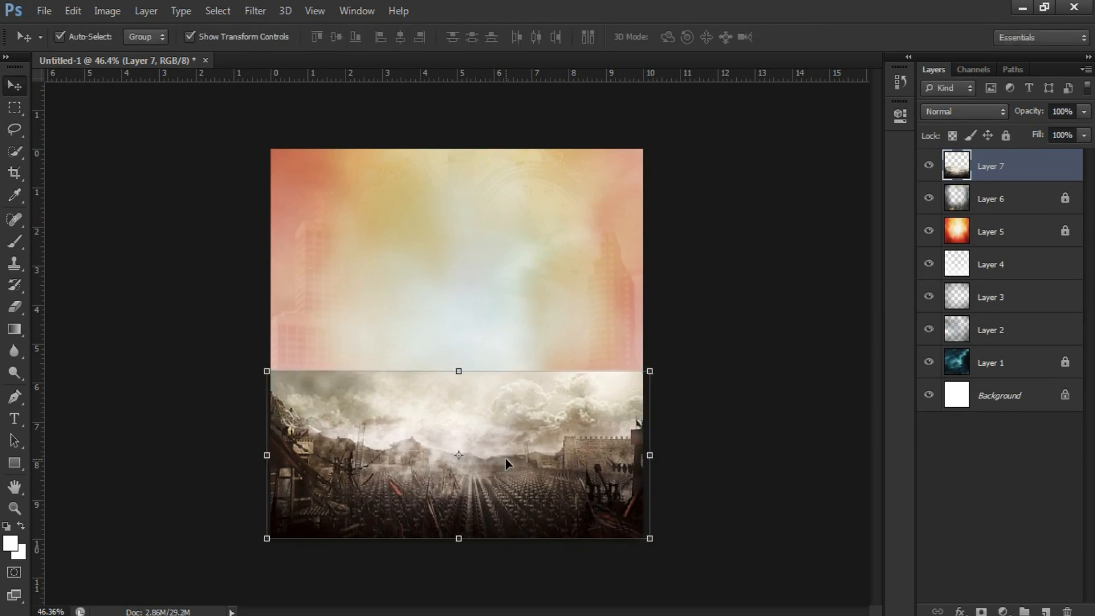
key("Left")
key("Left")
key("Left")
key("Down")
key("Down")
key("Down")
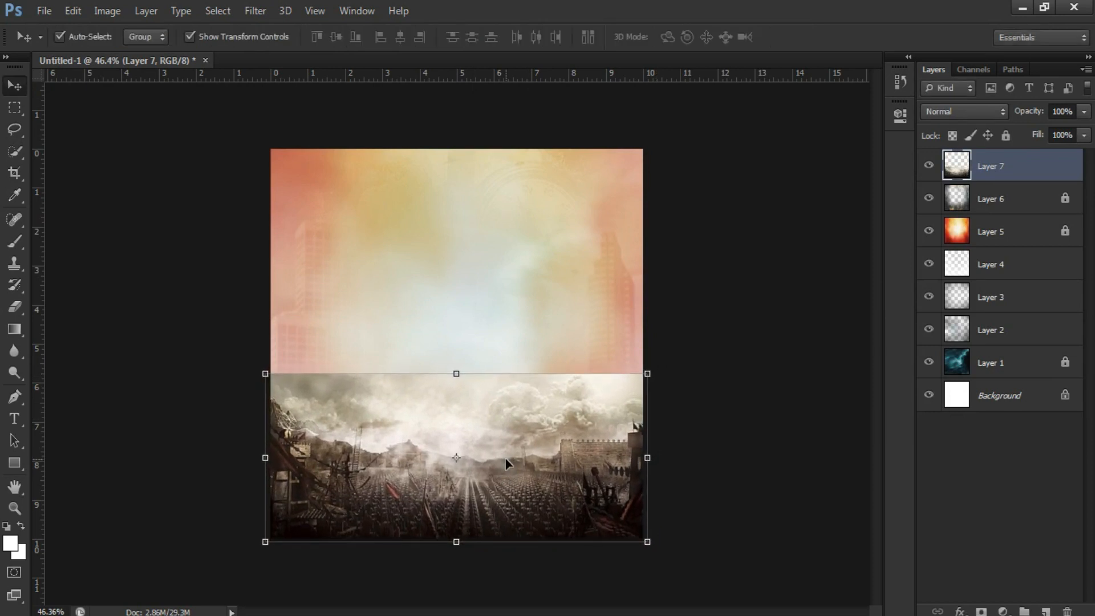
- Try successive blend modes on the battlefield layer and set it to Overlay
left_click(959, 112)
left_click(959, 118)
key("Down")
key("Down")
key("Down")
key("Down")
key("Down")
key("Down")
key("Down")
key("Down")
key("Down")
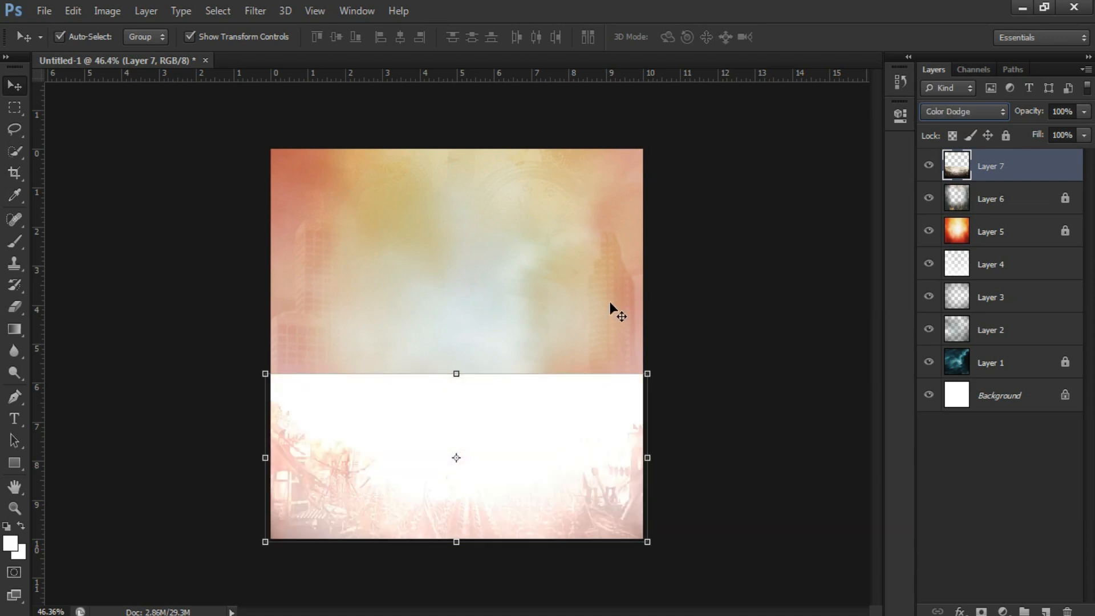
key("Down")
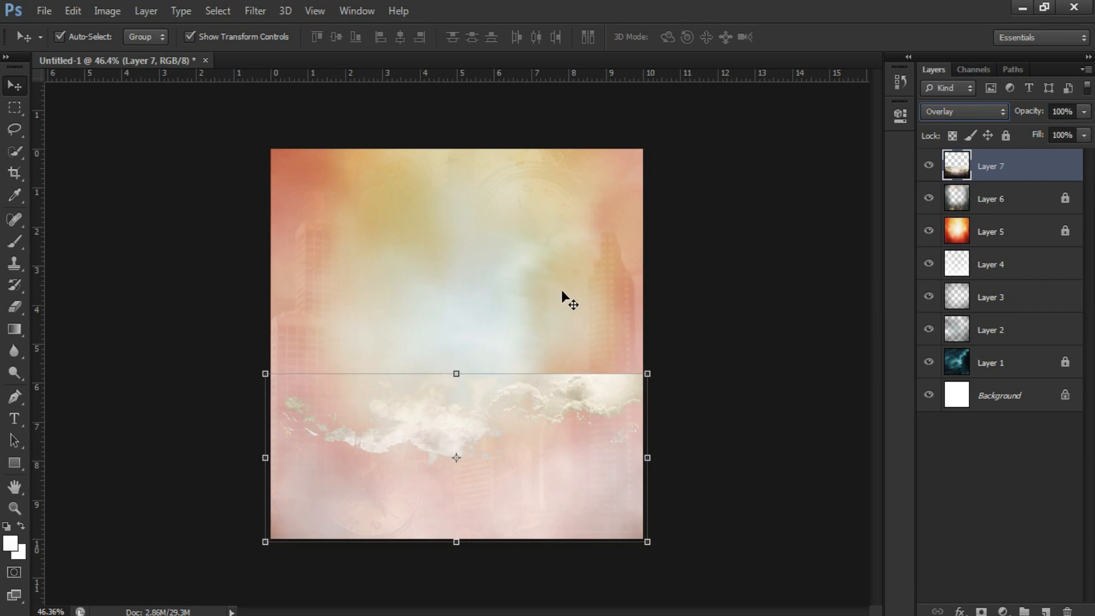
- Erase the battlefield layer's upper edge and sky with the 500 px eraser, set its opacity to 81% and deselect it
key("e")
mouse_move(270, 369)
left_mouse_down()
mouse_move(477, 365)
mouse_move(418, 366)
mouse_move(679, 334)
mouse_move(575, 363)
mouse_move(584, 400)
mouse_move(292, 422)
left_mouse_up()
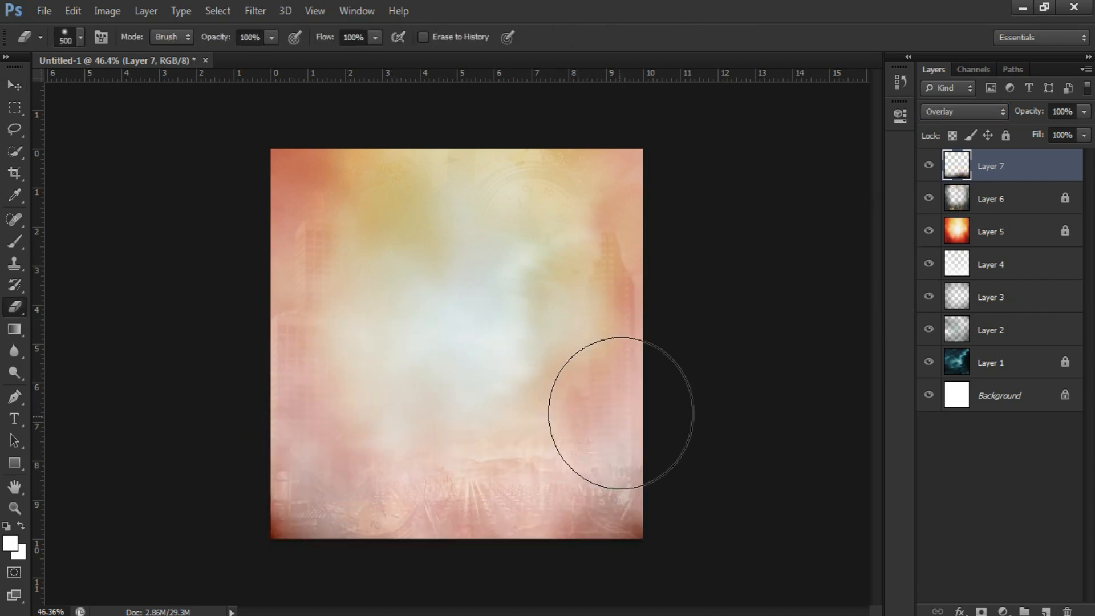
key("v")
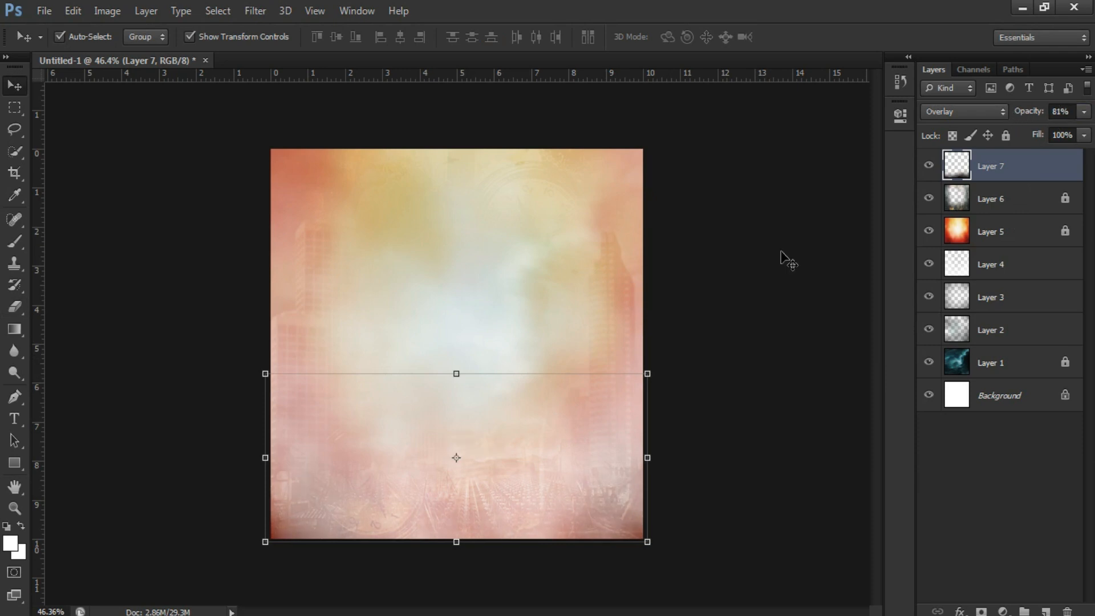
left_click(781, 252)
scroll(415, 383, "down", 1)
scroll(415, 383, "up", 6)
left_click_drag(369, 378, 486, 391)
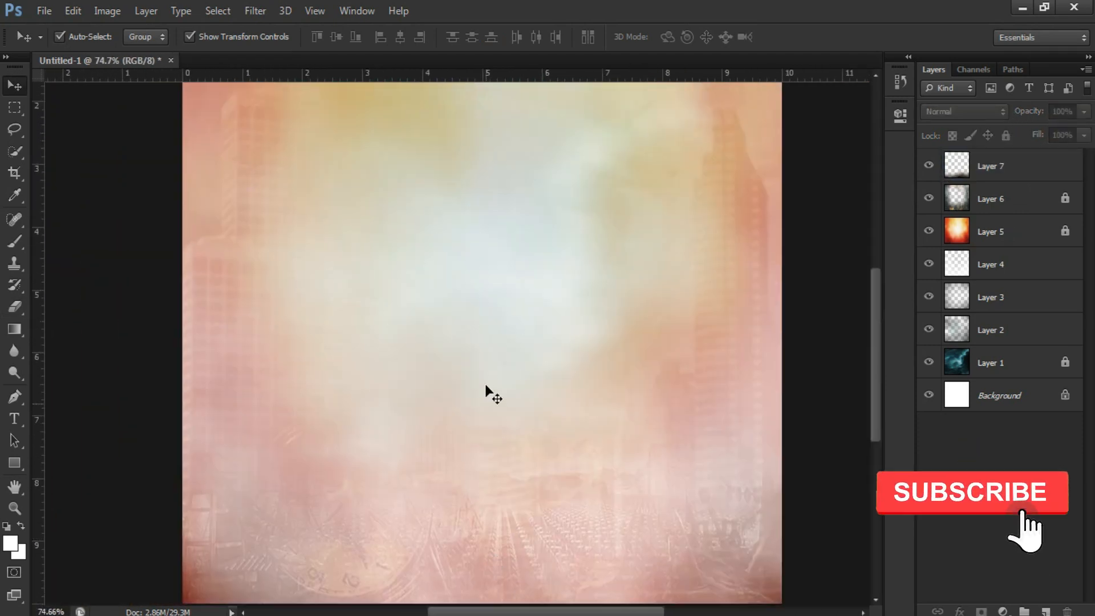
scroll(488, 388, "down", 1)
- Add a new layer and choose the 3500 px cloud brush, with its size reduced to 473 px and white as the colour
key("ctrl+shift+alt+n")
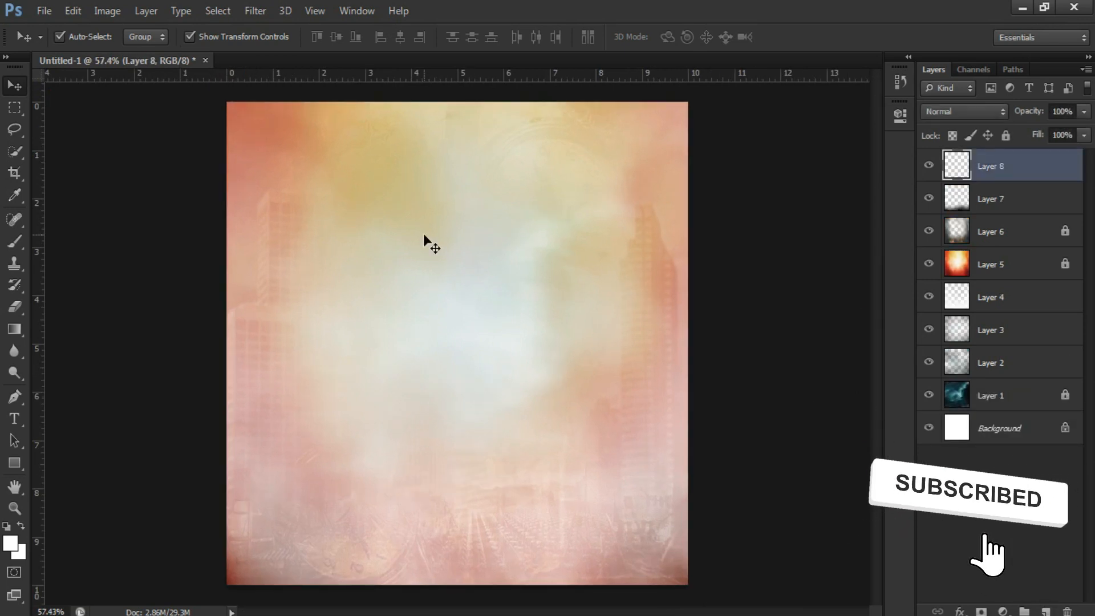
key("b")
right_click(445, 244)
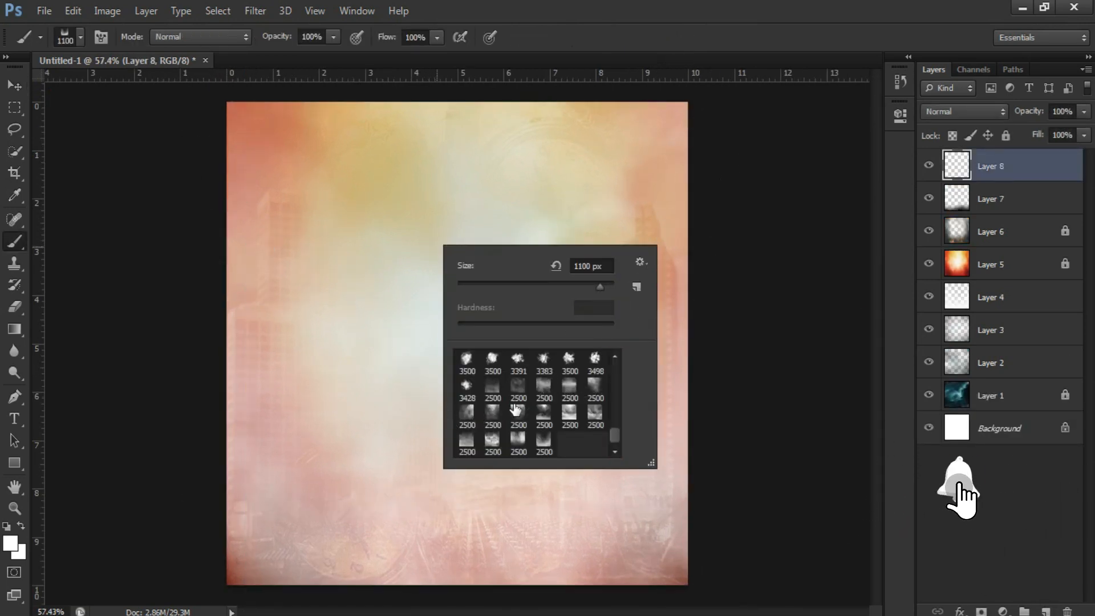
scroll(515, 409, "up", 2)
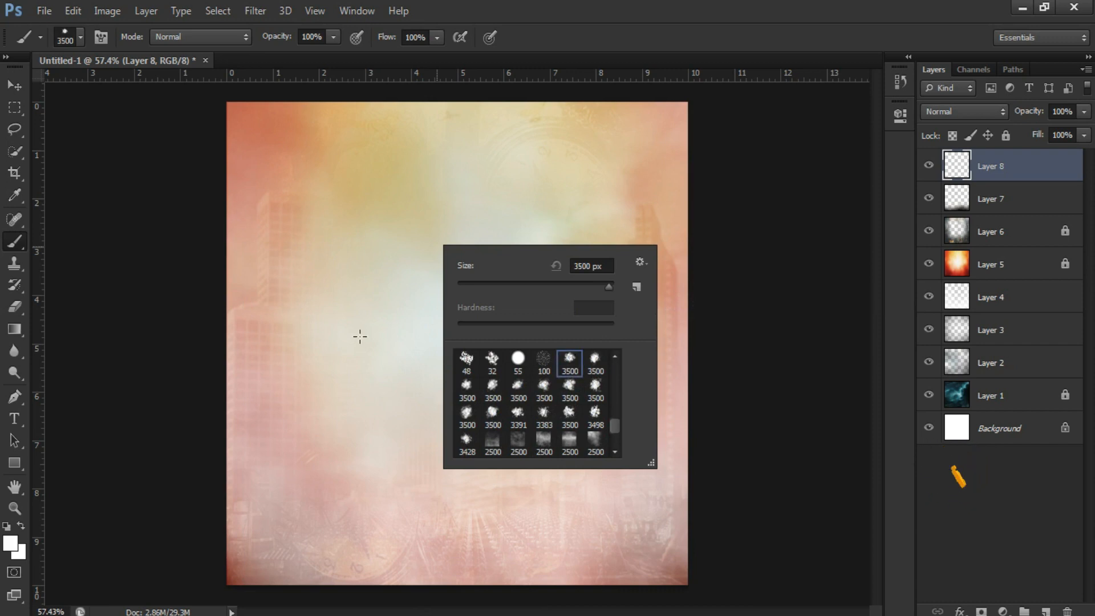
left_click(596, 289)
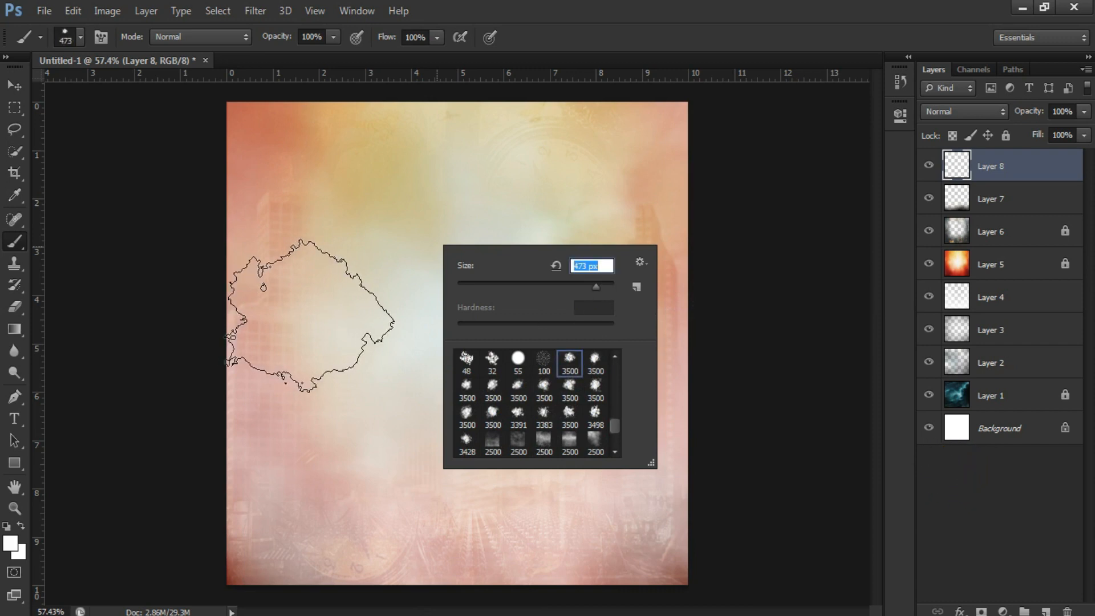
left_click(10, 544)
left_click(1021, 265)
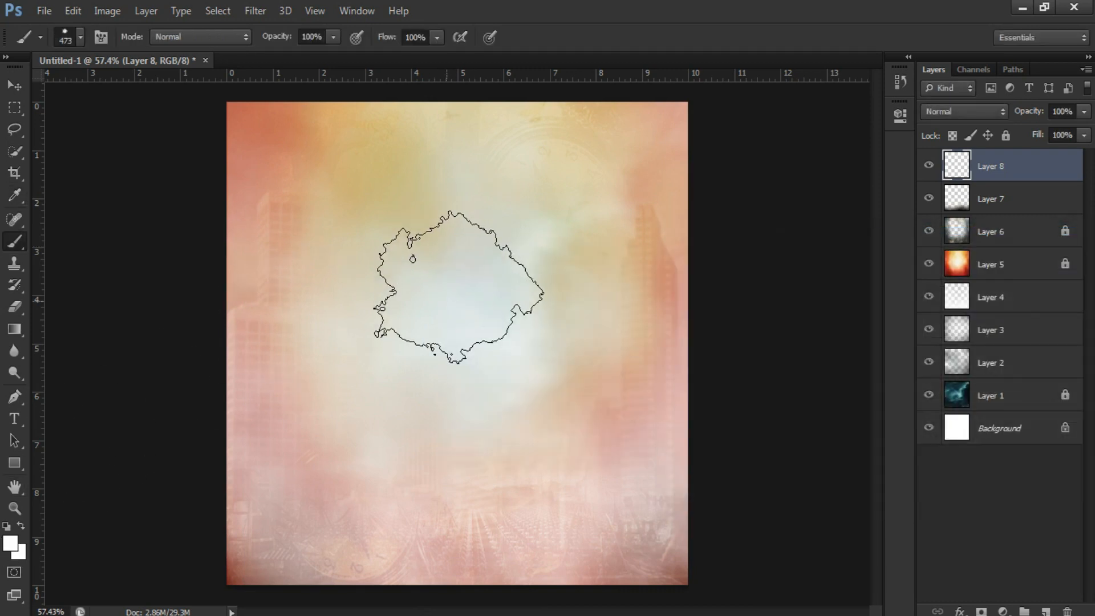
- Enlarge the cloud brush to 900 px and stamp a white cloud in the middle of the canvas
key("bracketright")
key("bracketright")
key("bracketright")
key("bracketright")
left_click(411, 326)
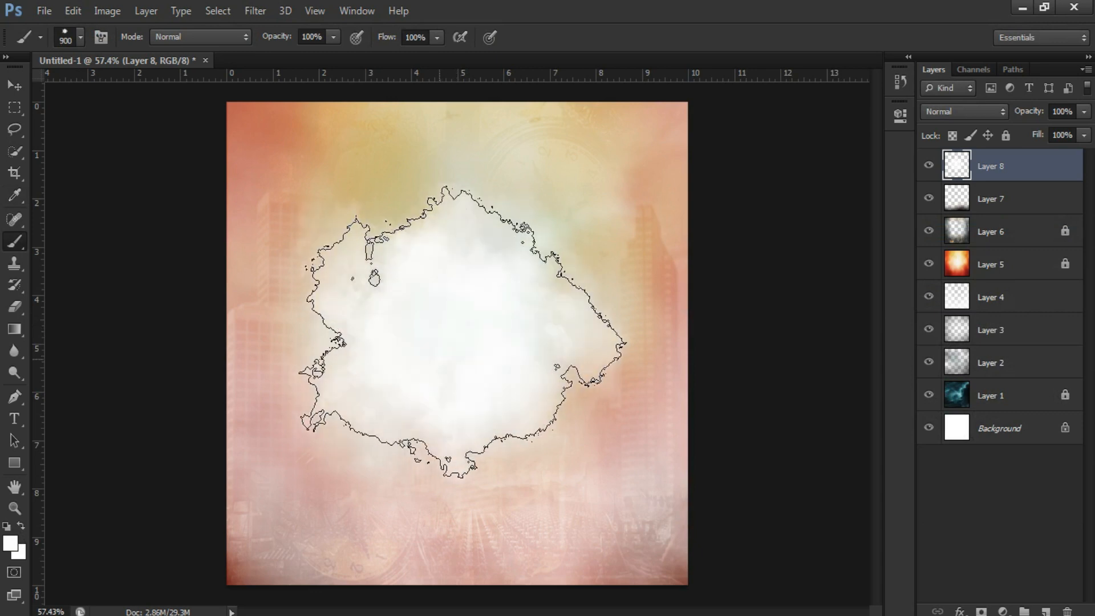
key("v")
scroll(509, 385, "down", 1)
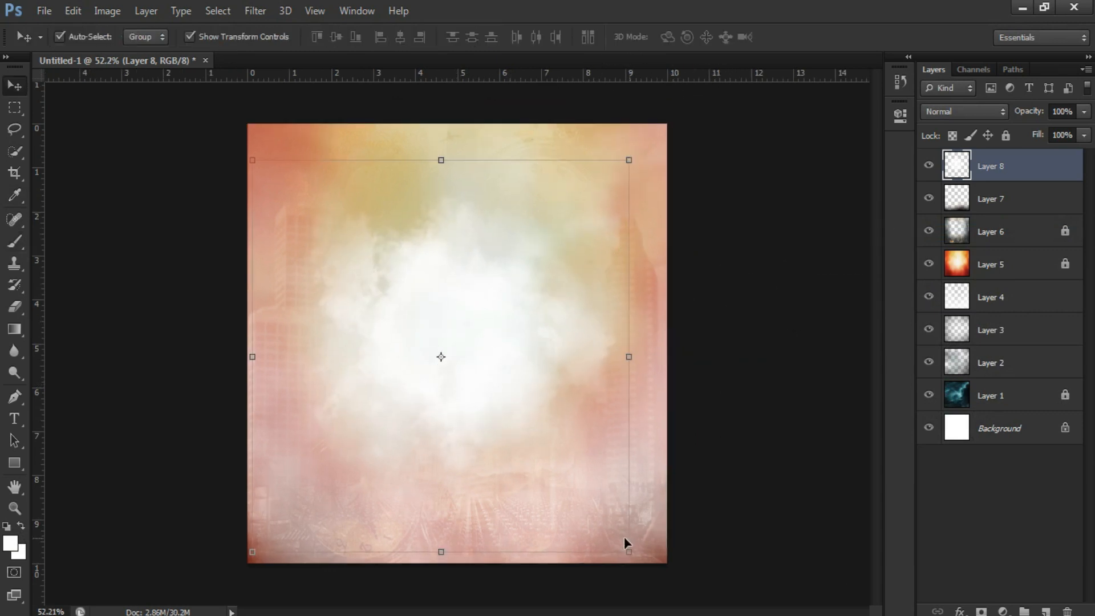
- Enlarge the white cloud layer, recentre it on the canvas and deselect it
left_click(629, 551)
left_click_drag(684, 134, 676, 114)
left_click_drag(513, 308, 474, 357)
key("Return")
left_click(765, 240)
key("ctrl+space")
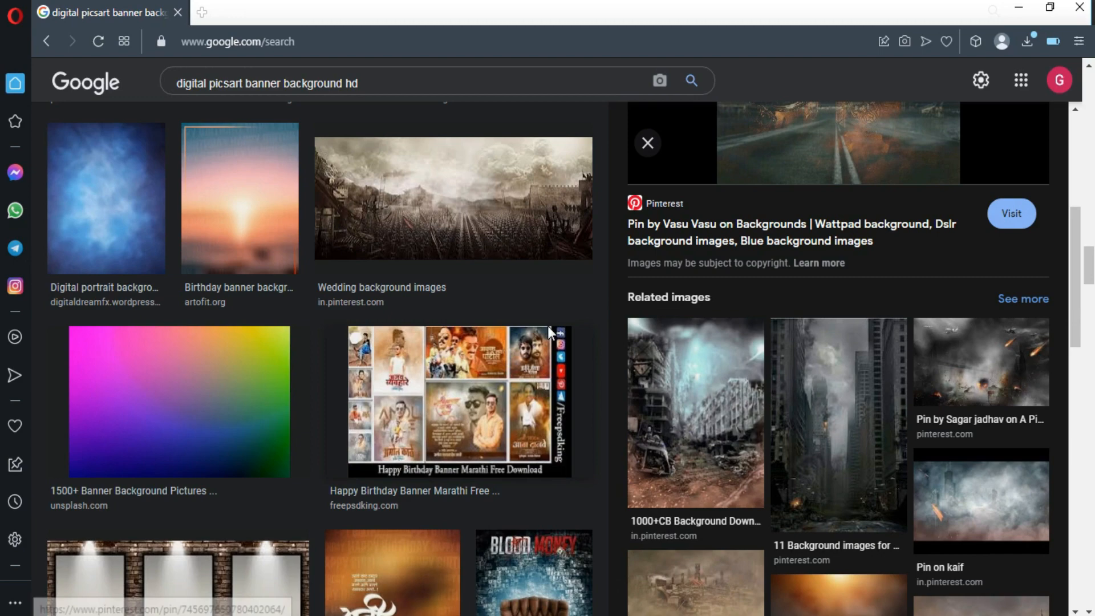
- Switch to the Opera browser and open the related image search "flex digital picsart banner background hd"
scroll(807, 367, "down", 7)
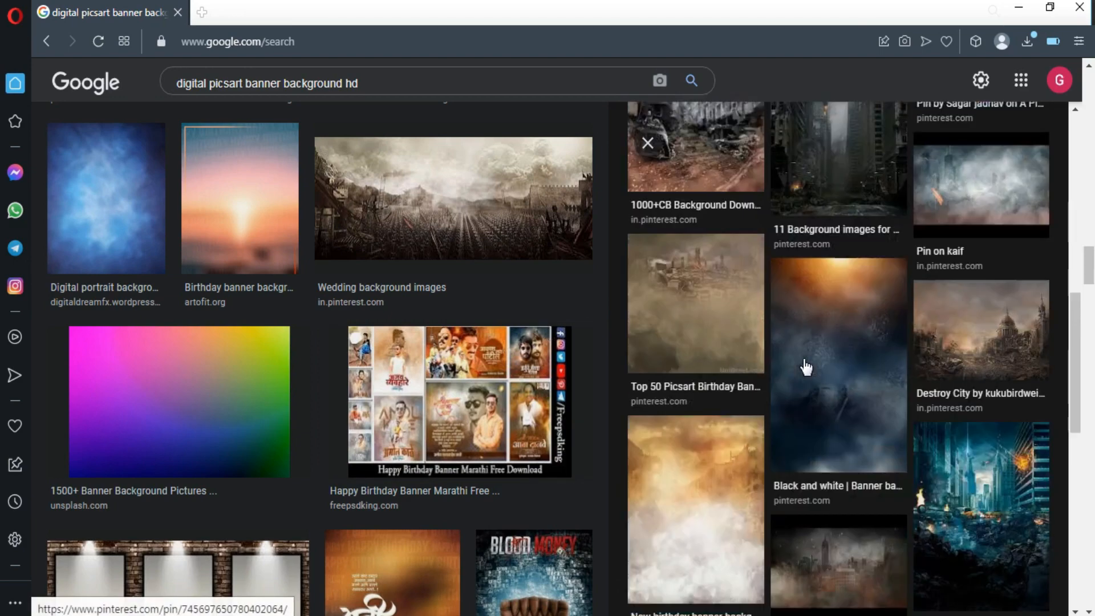
scroll(806, 366, "down", 10)
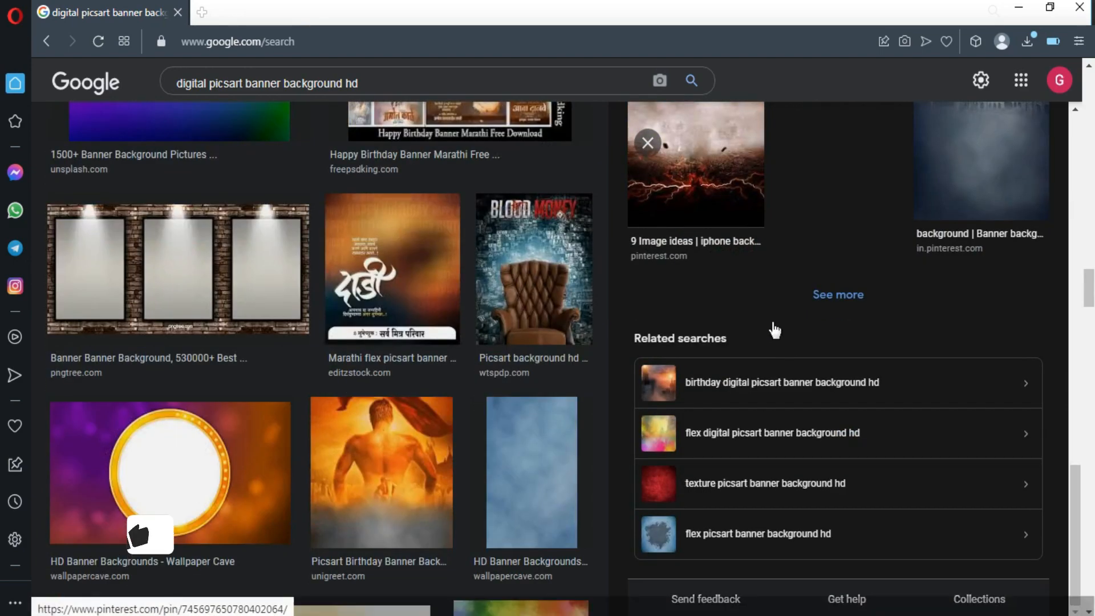
left_click(775, 432)
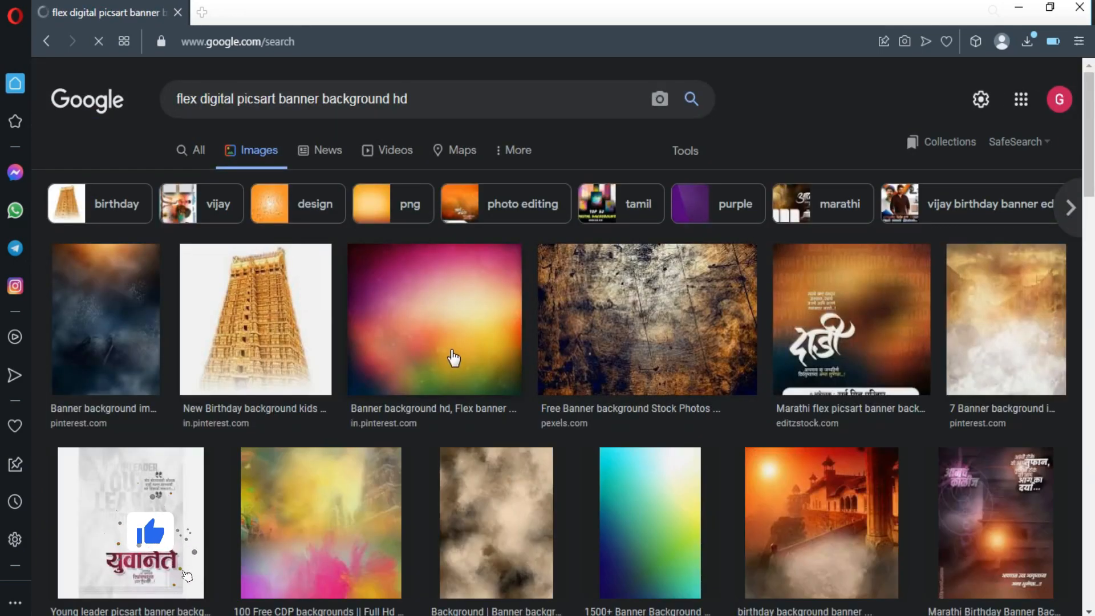
- Look through the image results for a colourful banner background
scroll(480, 307, "down", 5)
scroll(481, 306, "down", 10)
scroll(571, 311, "up", 4)
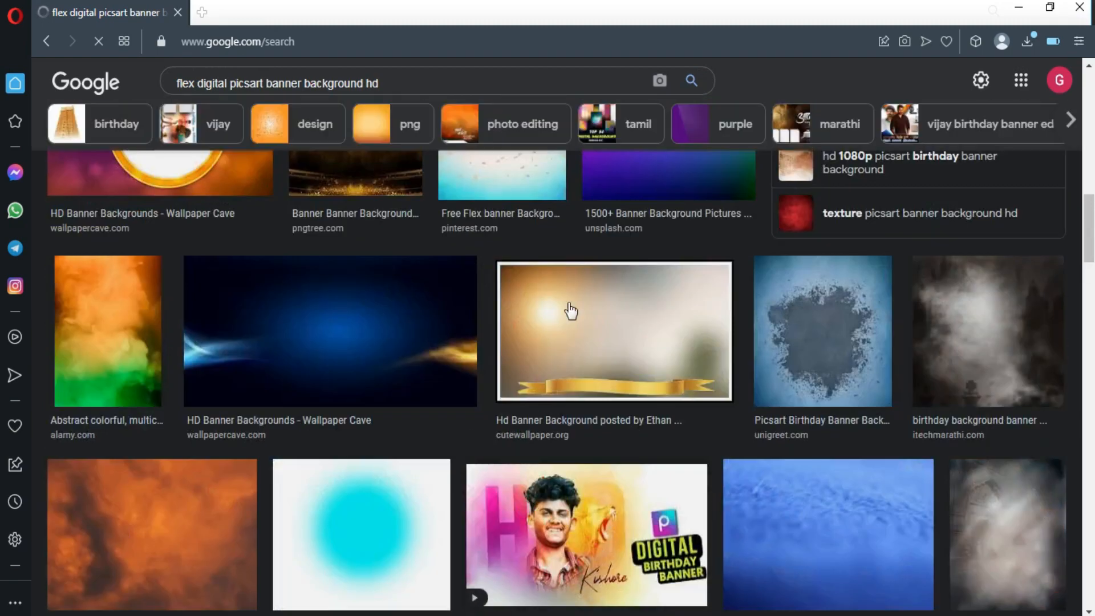
scroll(408, 293, "down", 20)
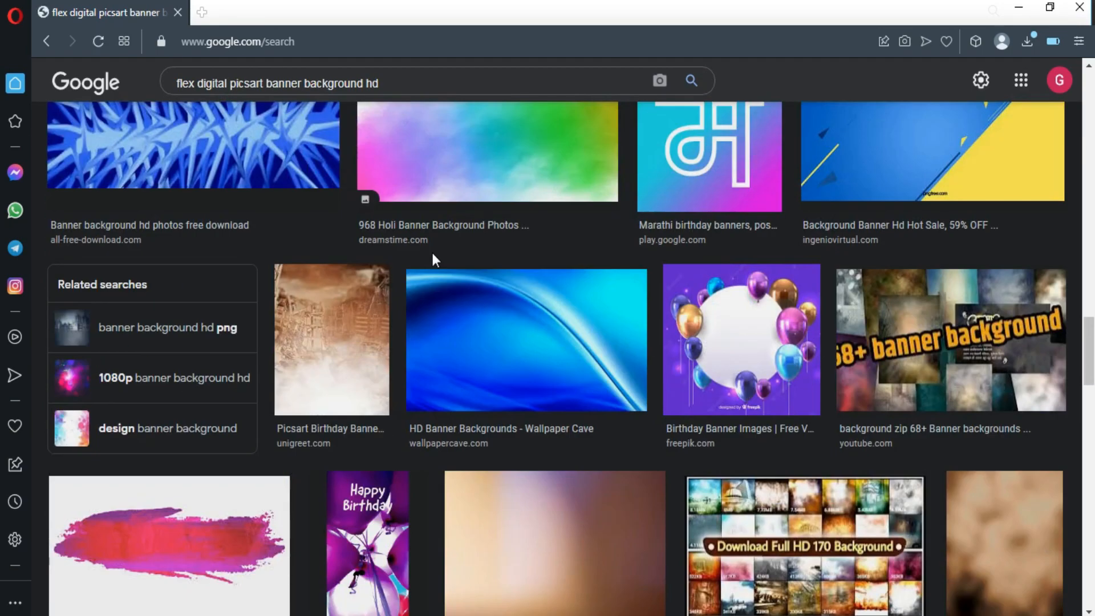
scroll(456, 251, "down", 11)
scroll(485, 238, "up", 7)
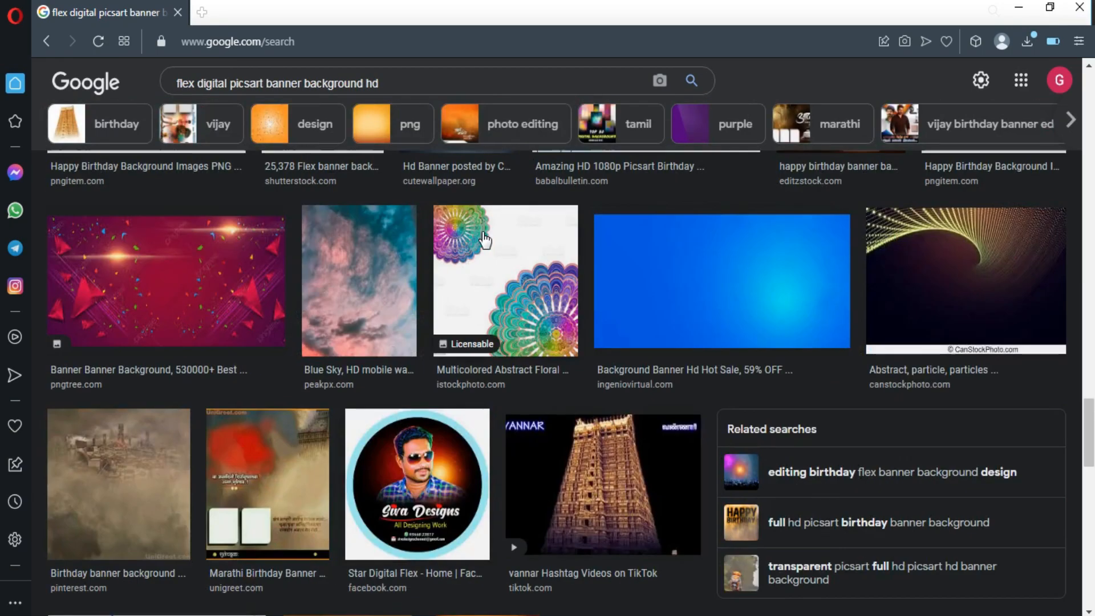
scroll(484, 240, "down", 9)
scroll(485, 240, "down", 18)
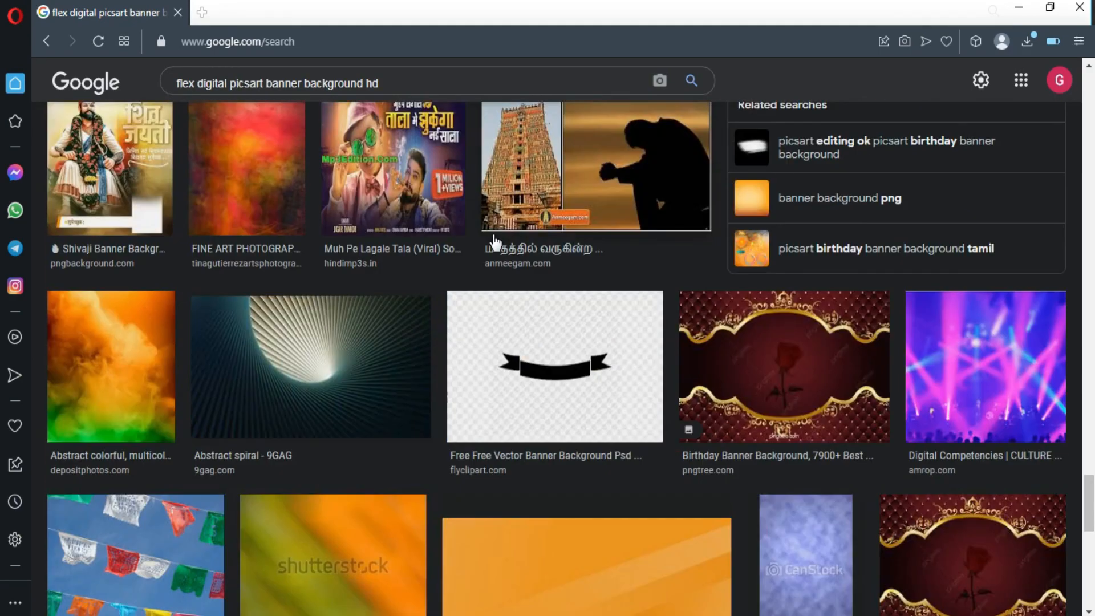
scroll(499, 245, "down", 8)
scroll(497, 245, "up", 20)
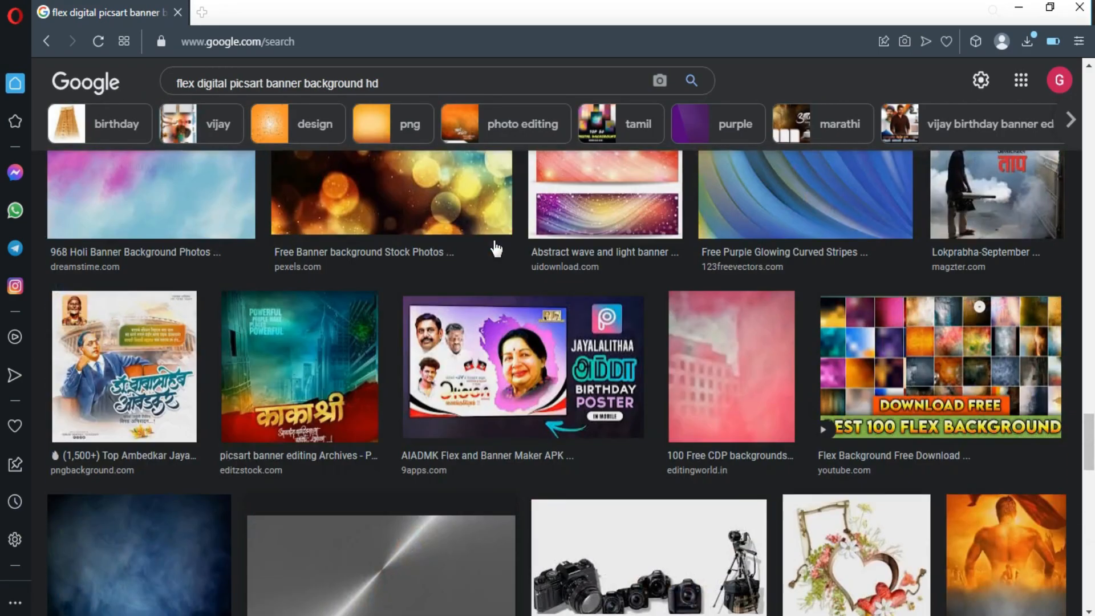
scroll(534, 279, "up", 20)
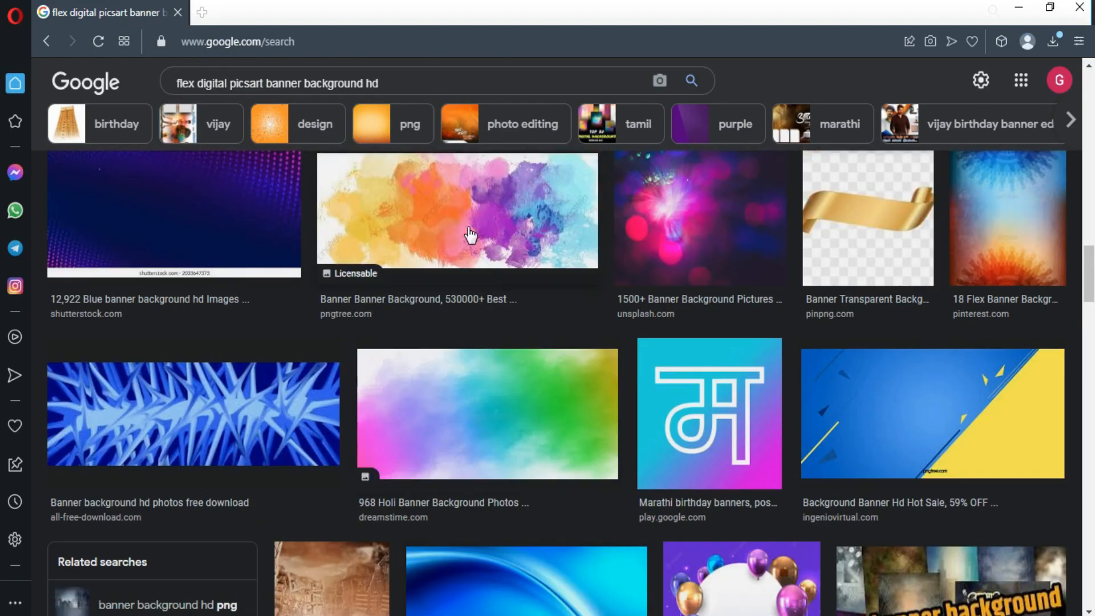
- Preview the multicoloured Pngtree watercolour banner and its related pastel background, and browse the related images
left_click(470, 233)
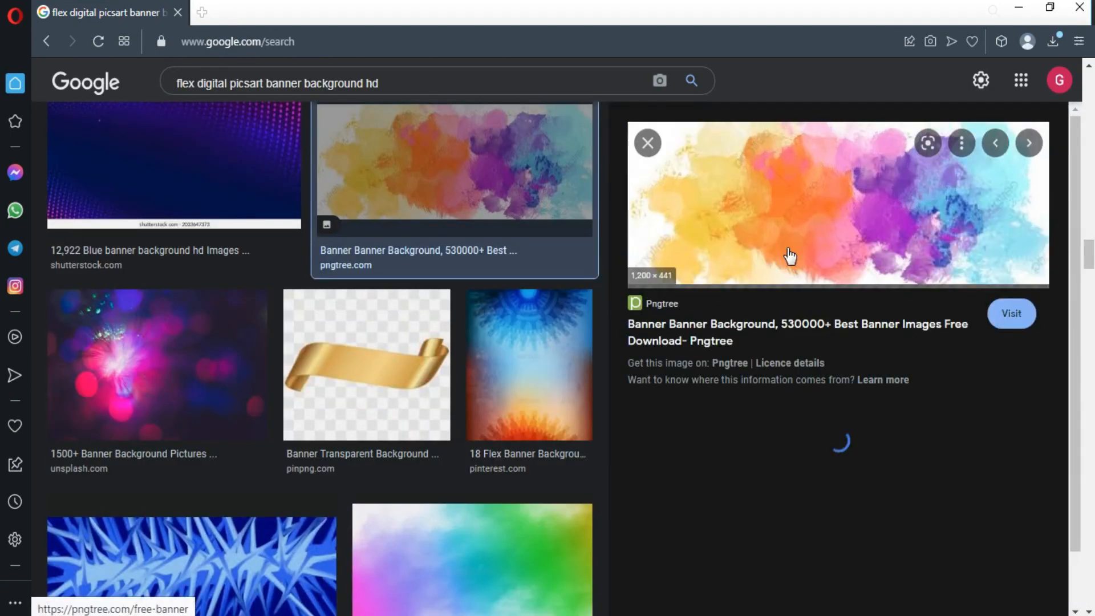
scroll(752, 356, "down", 5)
scroll(752, 356, "down", 5)
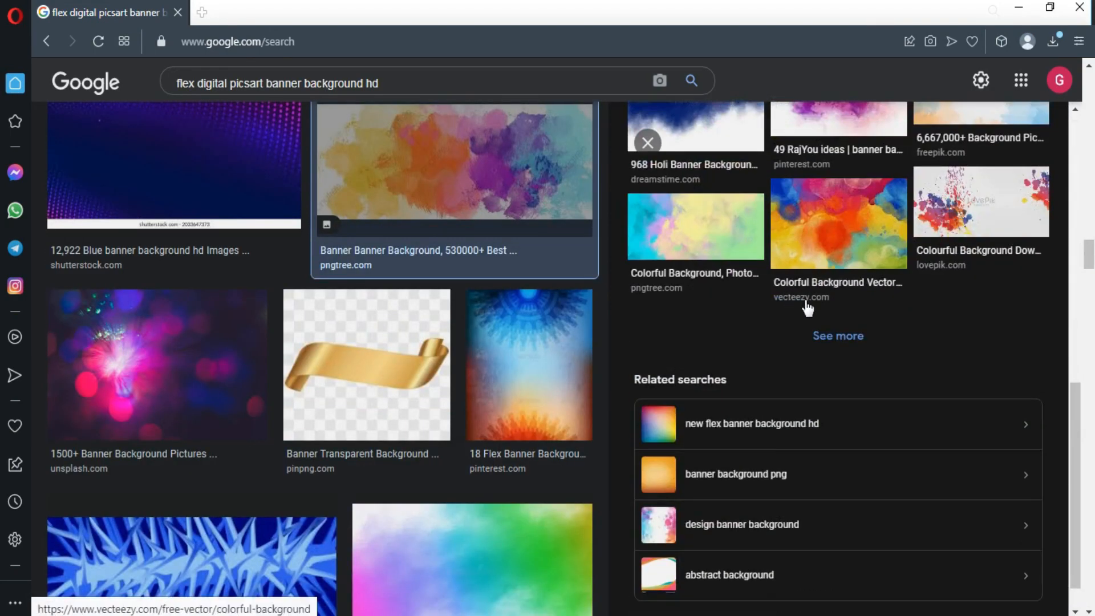
left_click(687, 245)
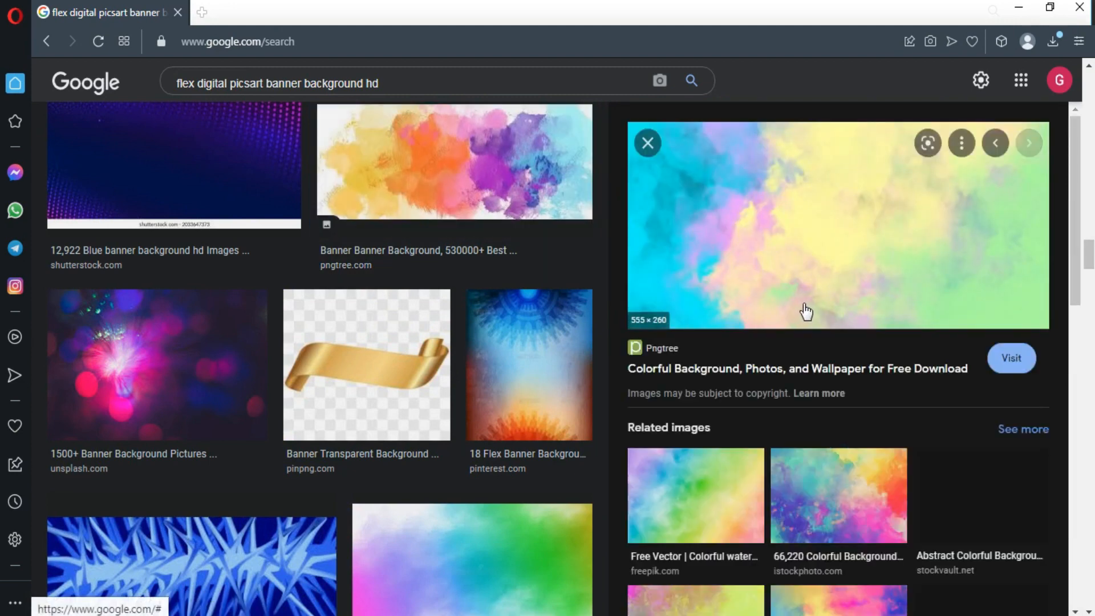
scroll(802, 313, "down", 10)
scroll(813, 308, "up", 5)
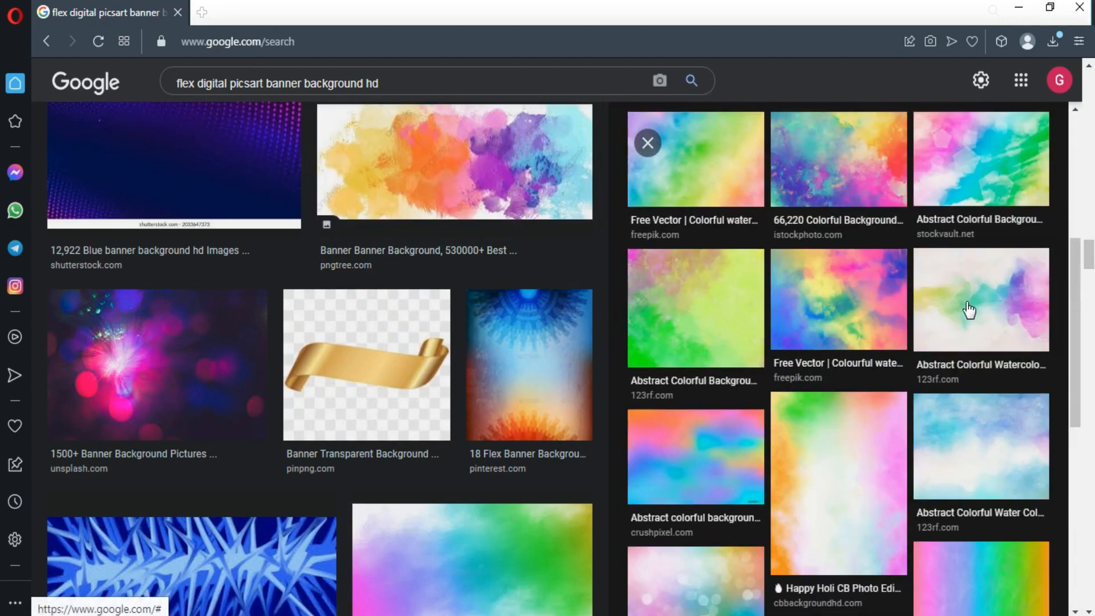
- Find the Freepik "Colourful watercolour texture" image through the related iStock colour texture and save it
left_click(856, 171)
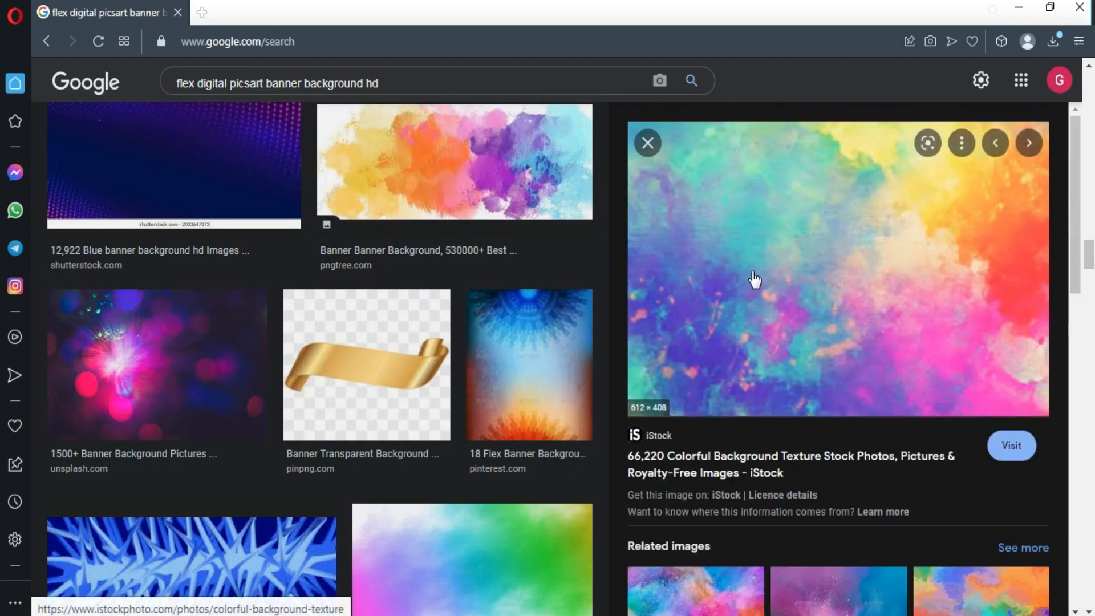
scroll(755, 280, "down", 5)
scroll(755, 280, "down", 6)
left_click(720, 224)
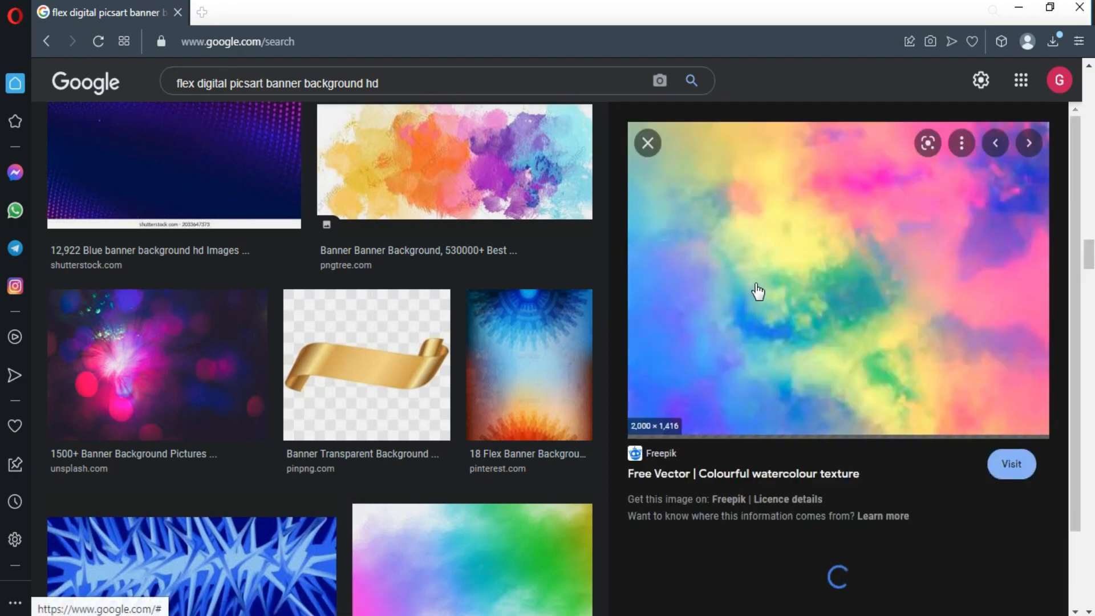
right_click(771, 243)
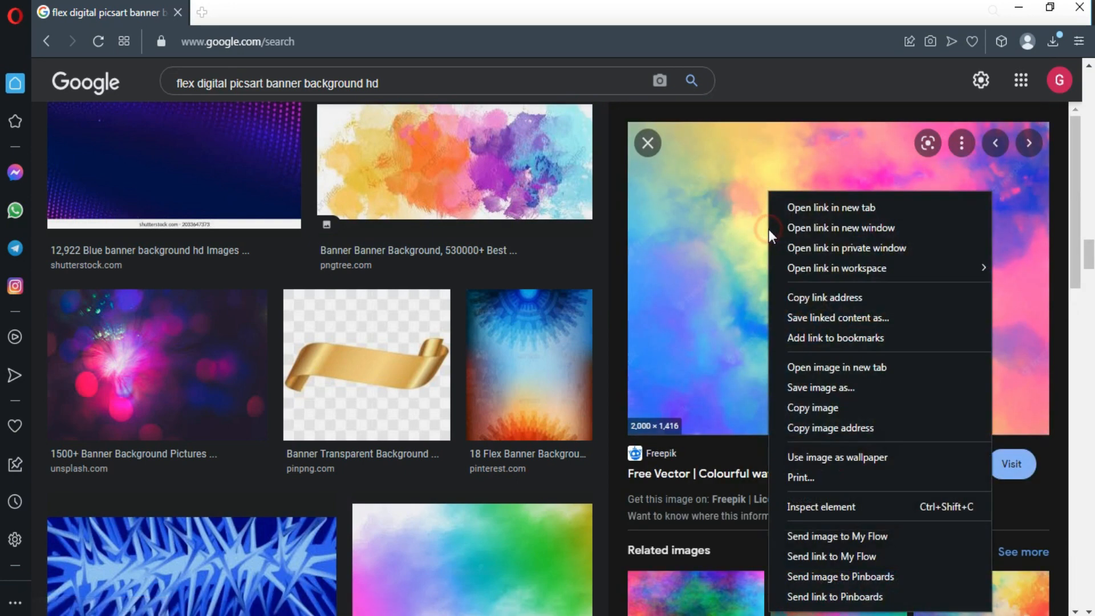
left_click(828, 383)
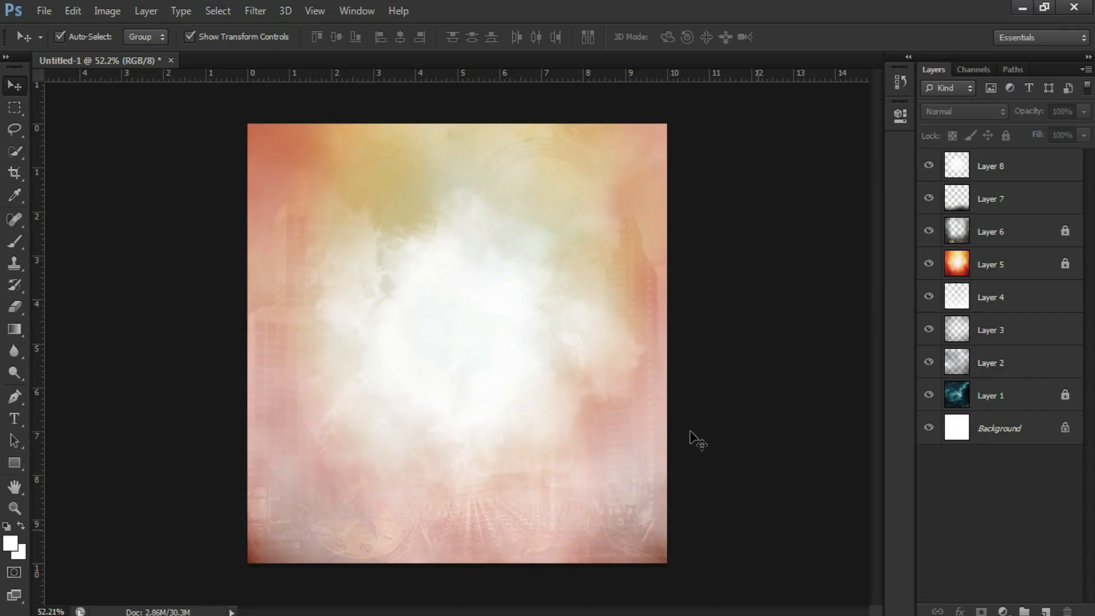
- Return to Photoshop, open colourful-watercolour-texture_1048-11773.jpg, bring it into Untitled-1 as a new layer and close the source file
key("ctrl+o")
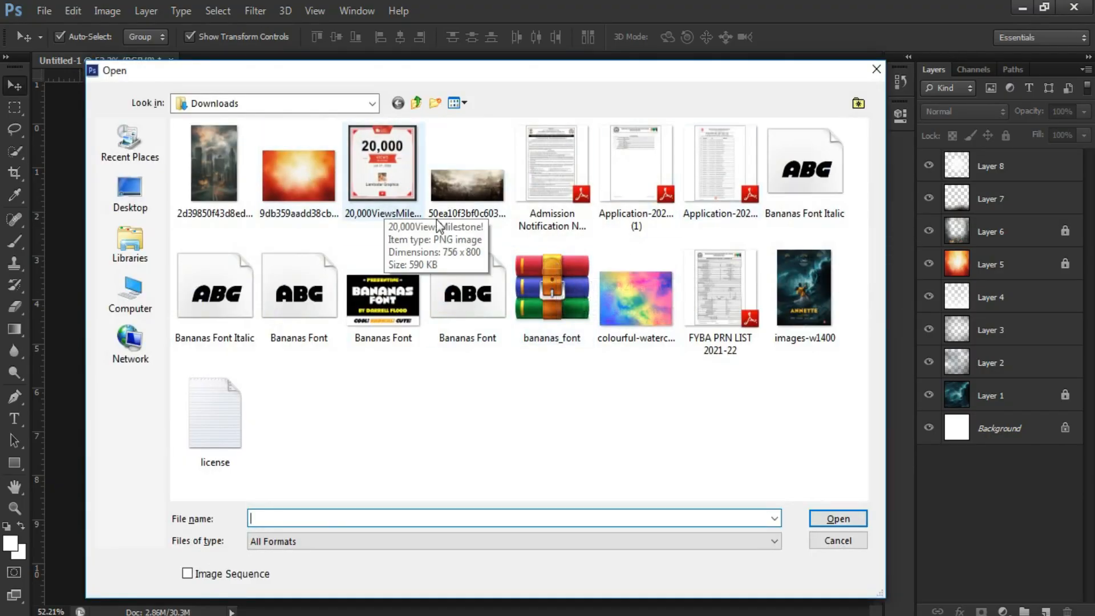
double_click(636, 300)
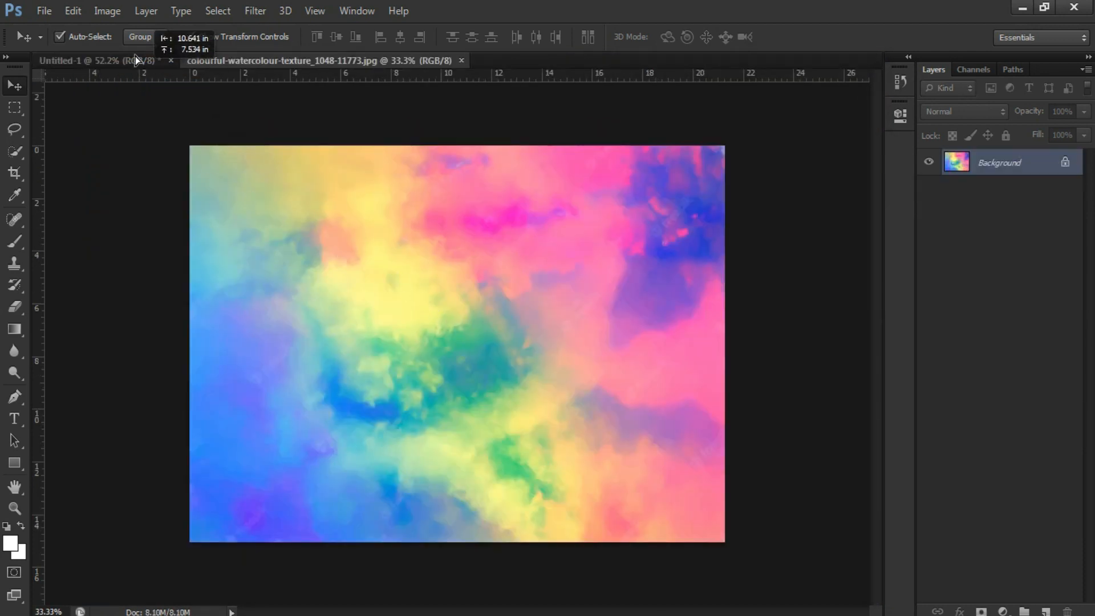
left_click_drag(135, 56, 525, 115)
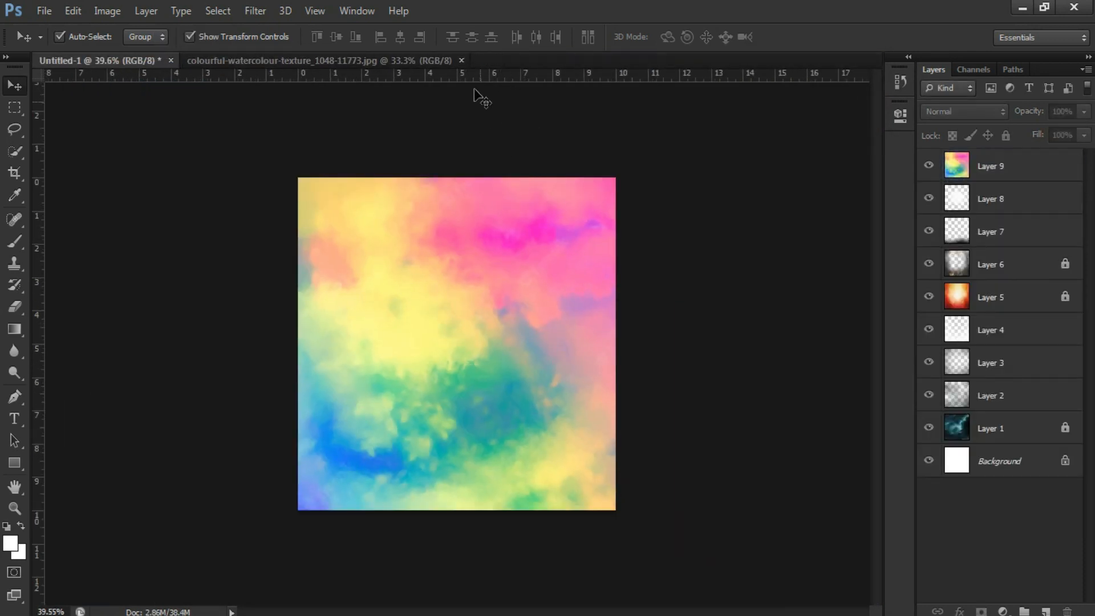
left_click(459, 58)
left_click(462, 60)
- Scale the watercolour layer down to about 60% width and stretch its height so it covers the whole canvas
scroll(474, 253, "down", 3)
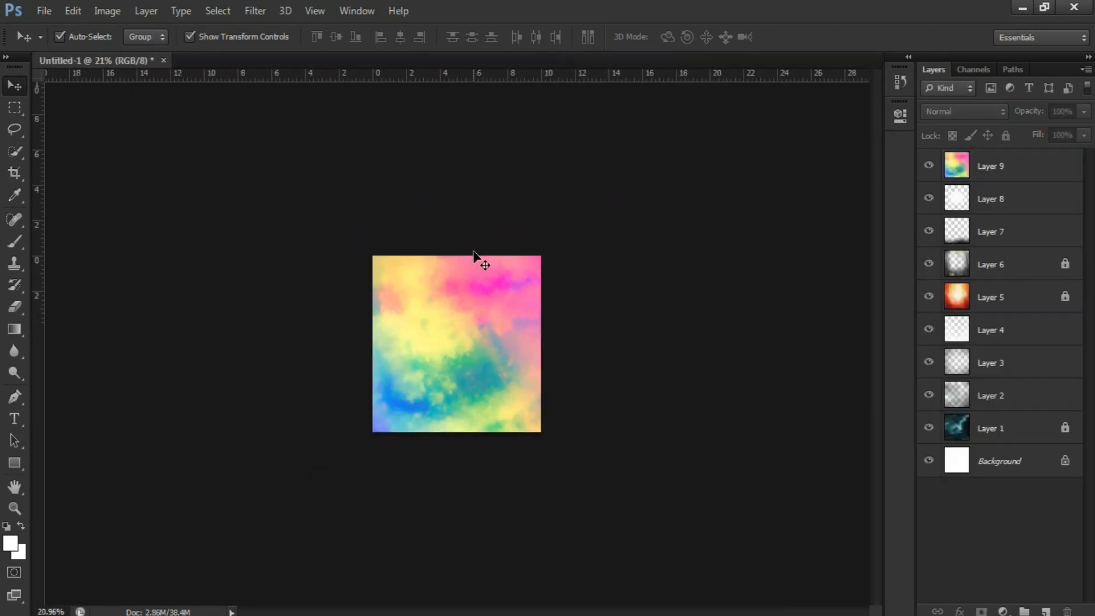
left_click(475, 256)
left_click(629, 232)
scroll(609, 255, "up", 3)
left_click_drag(733, 181, 525, 317)
left_click_drag(483, 411, 570, 285)
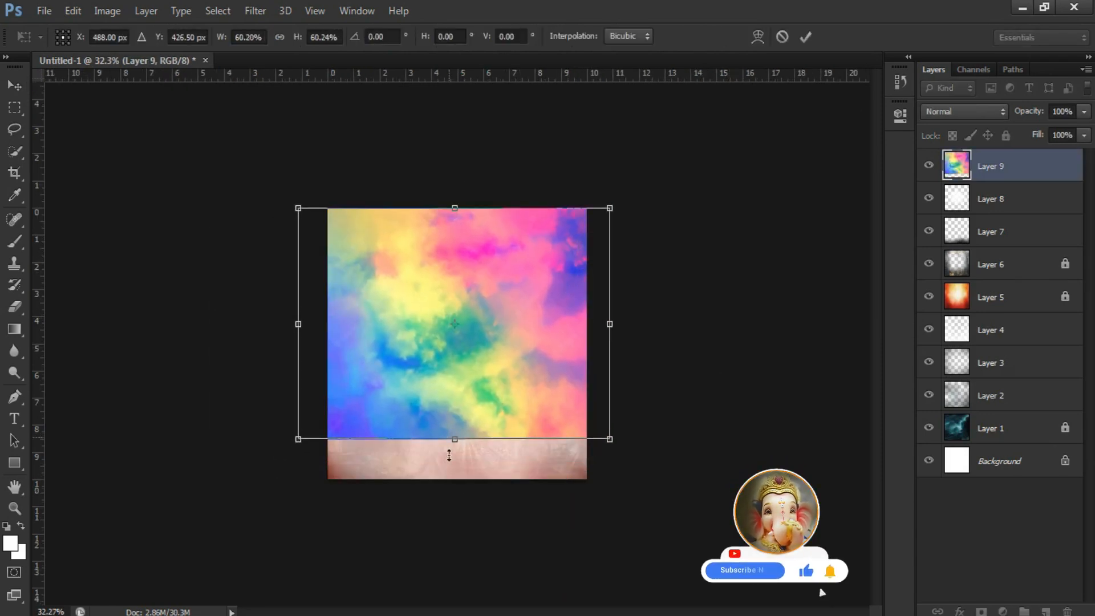
left_click_drag(449, 455, 451, 484)
key("Return")
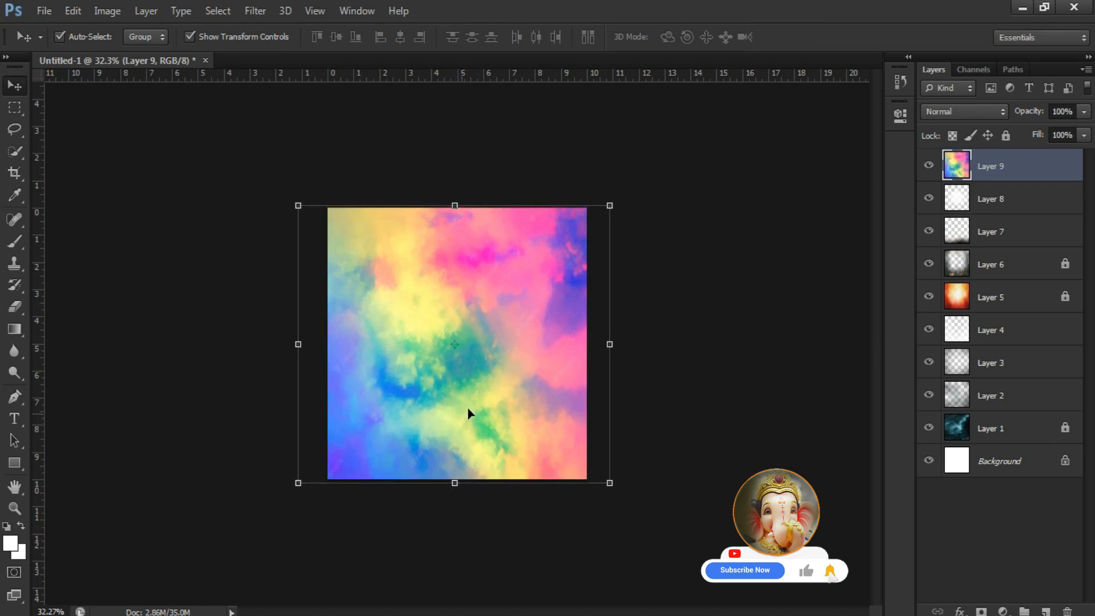
- Try successive blend modes on the watercolour layer, including Linear Burn and Lighten
scroll(512, 337, "up", 5)
left_click(963, 116)
left_click(914, 125)
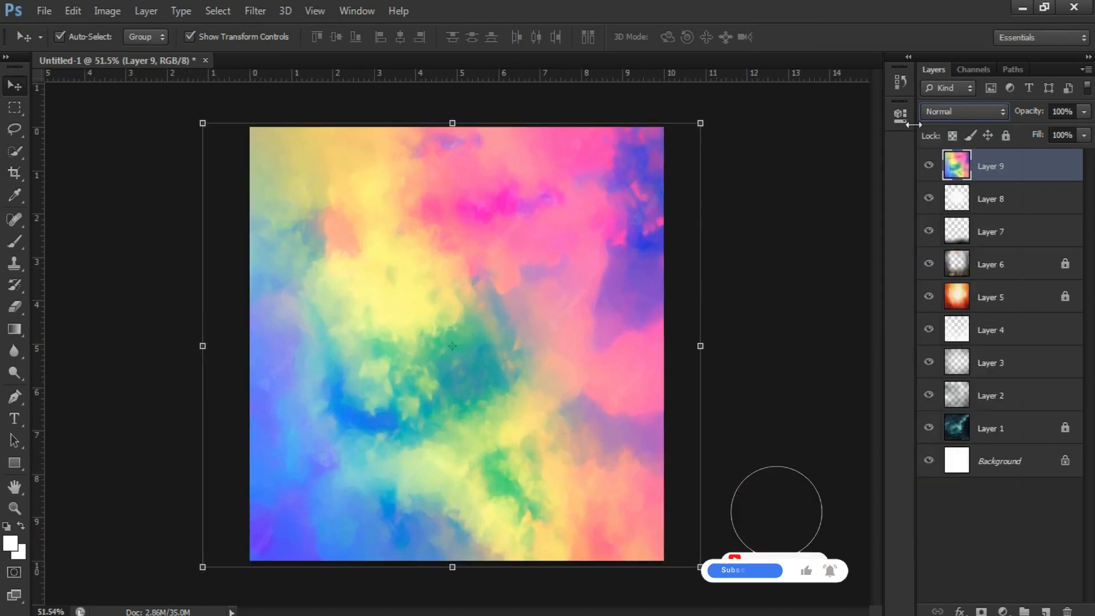
key("Down")
key("Down")
key("Down")
key("Down")
key("Down")
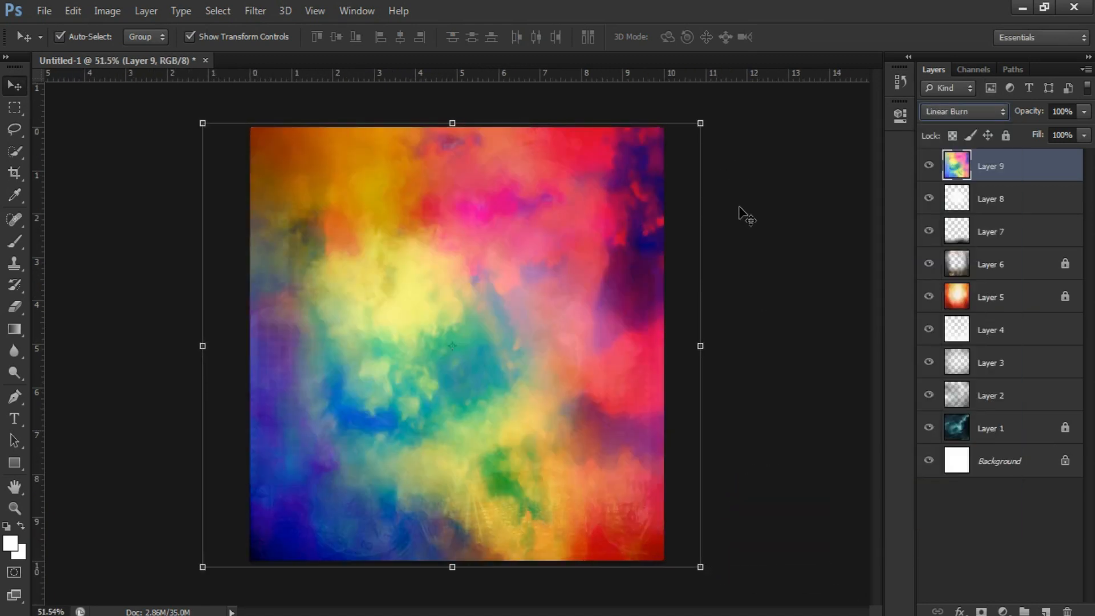
key("Down")
key("Down")
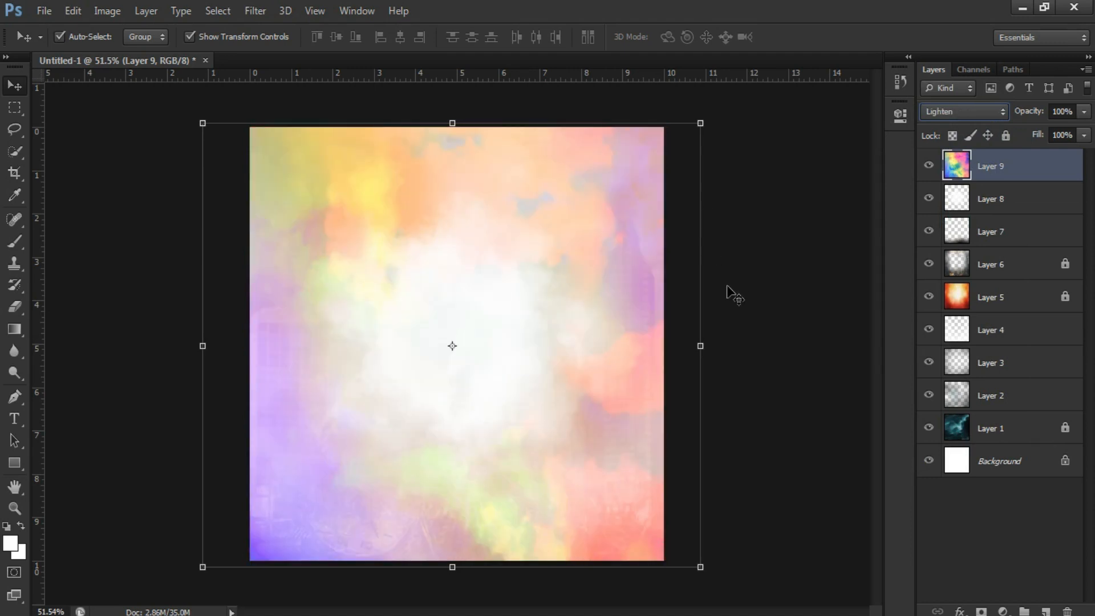
- Move the watercolour layer beneath Layer 6 and change its blend mode to Overlay
left_click_drag(1020, 268, 1022, 276)
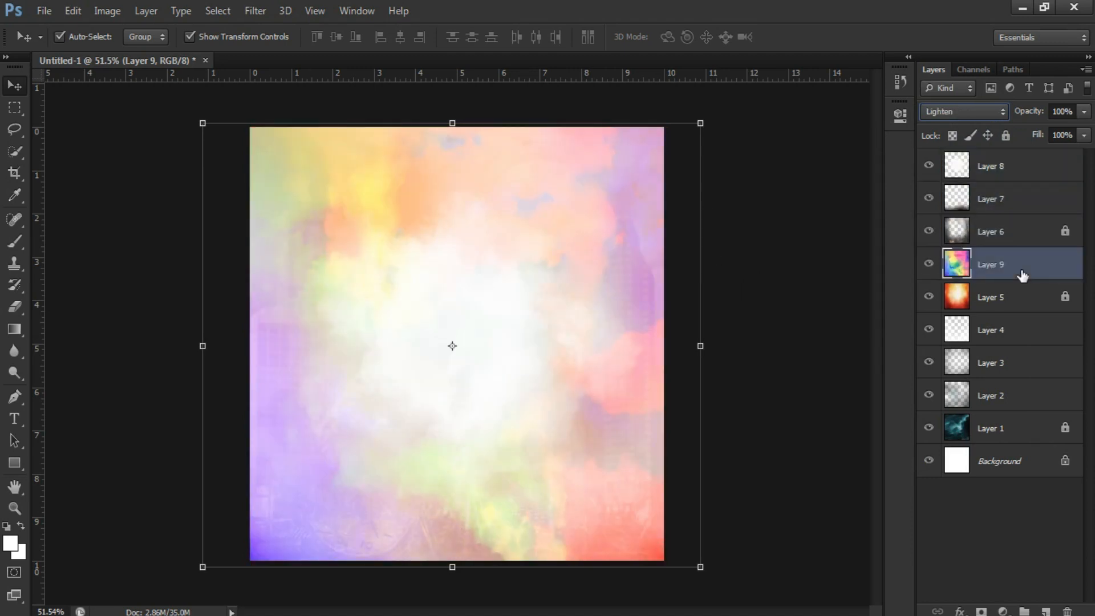
left_click(963, 114)
key("Down")
key("Down")
key("Down")
key("Down")
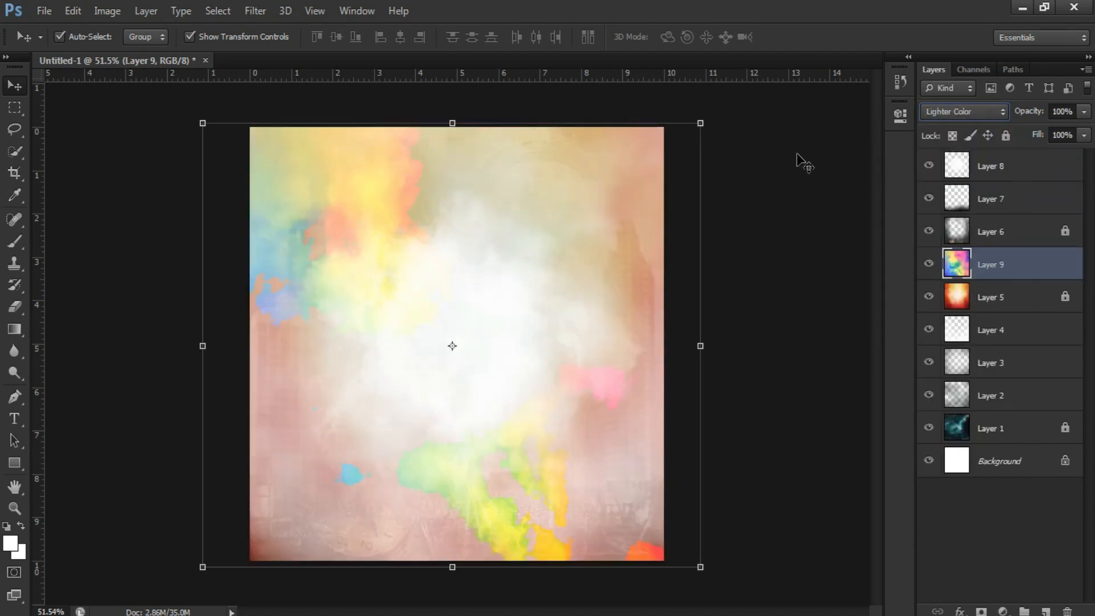
key("Down")
key("Down")
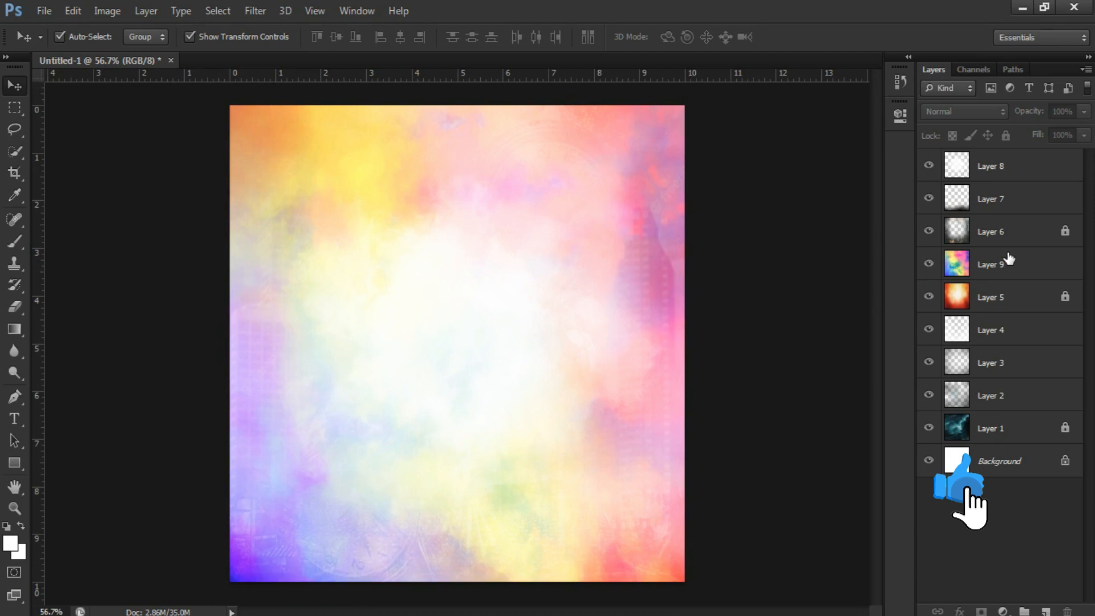
- Unlock Layer 6, lower its opacity to 20% and lock it again
left_click(1011, 234)
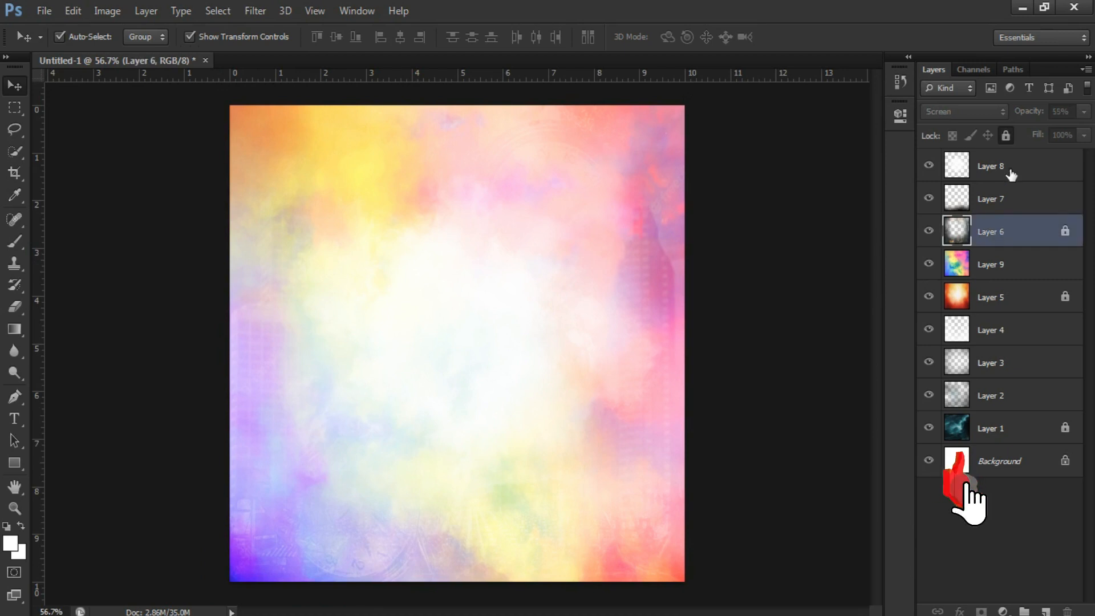
left_click_drag(1016, 117, 1005, 118)
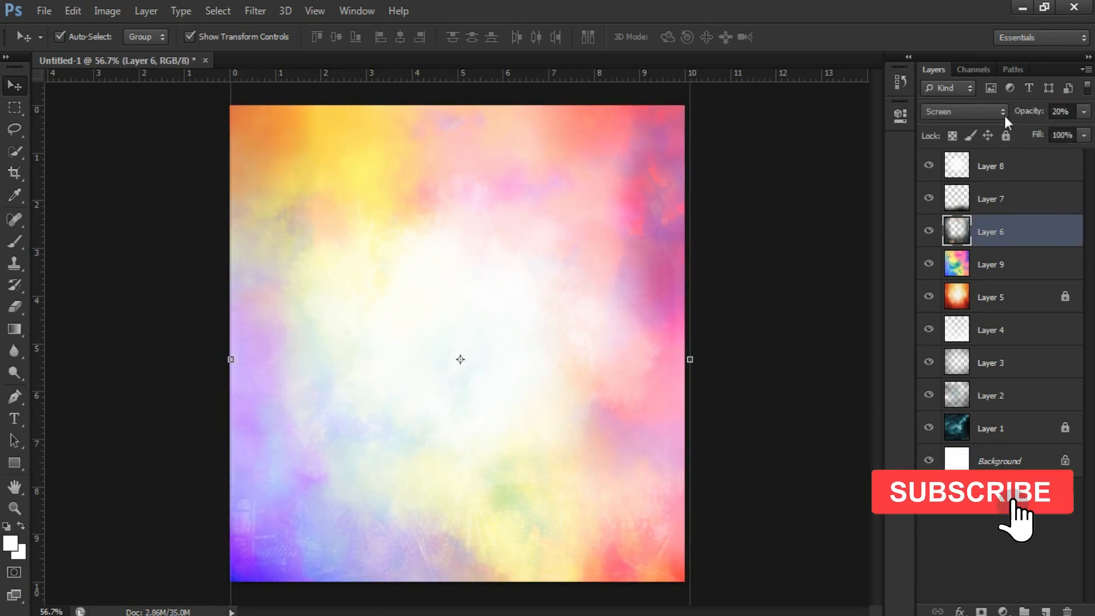
left_click(1007, 136)
- Adjust the opacity of the watercolour layer slightly and deselect it
left_click(992, 264)
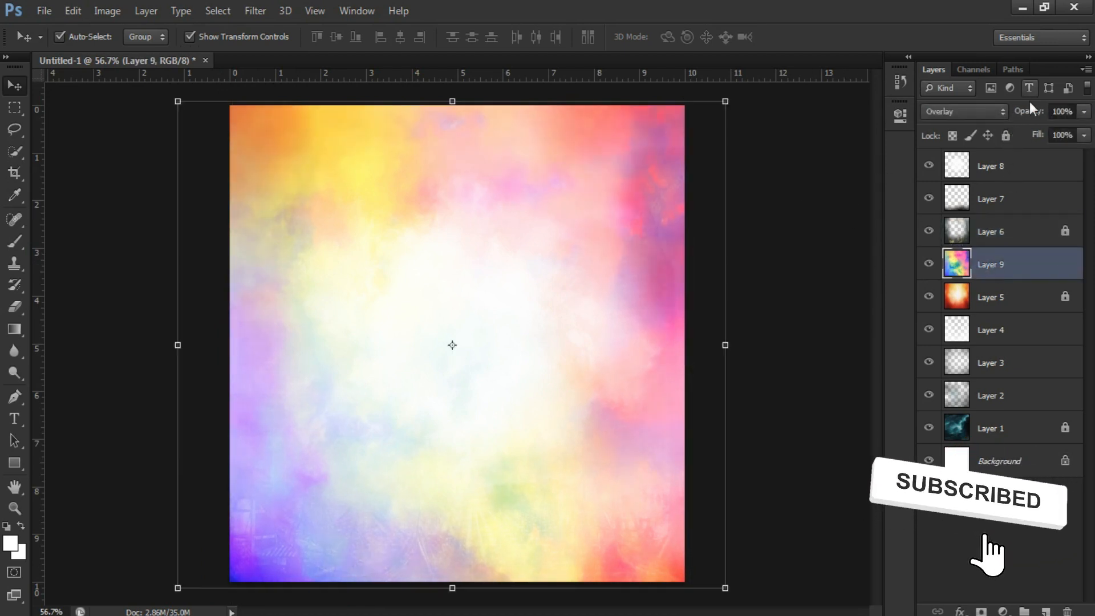
left_click(1021, 112)
left_click_drag(1021, 113, 1023, 114)
left_click(787, 175)
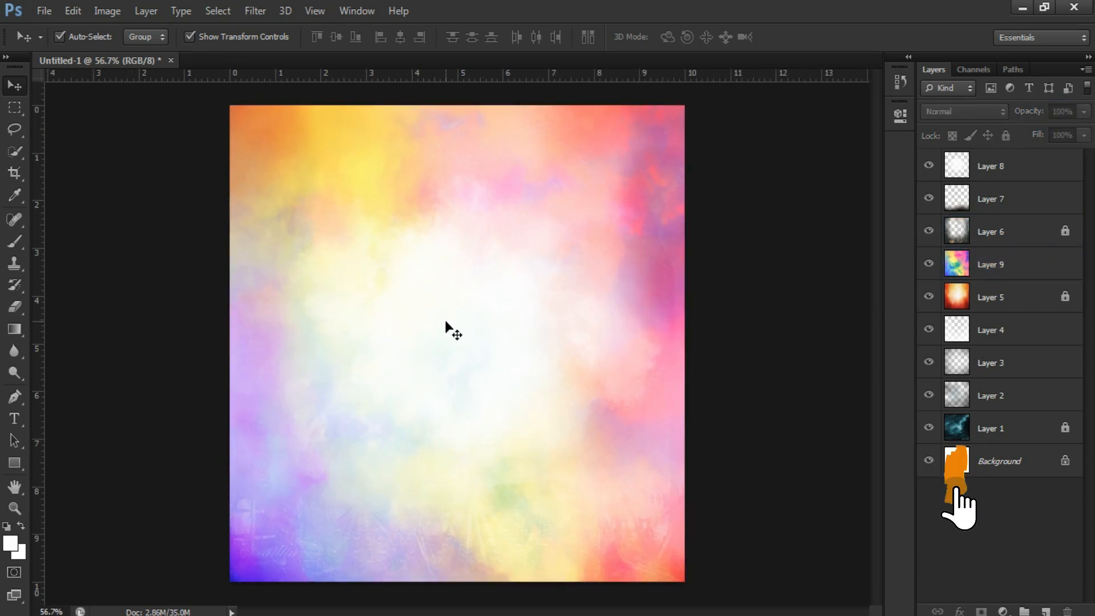
key("z")
left_click_drag(457, 293, 537, 391)
key("ctrl+0")
key("v")
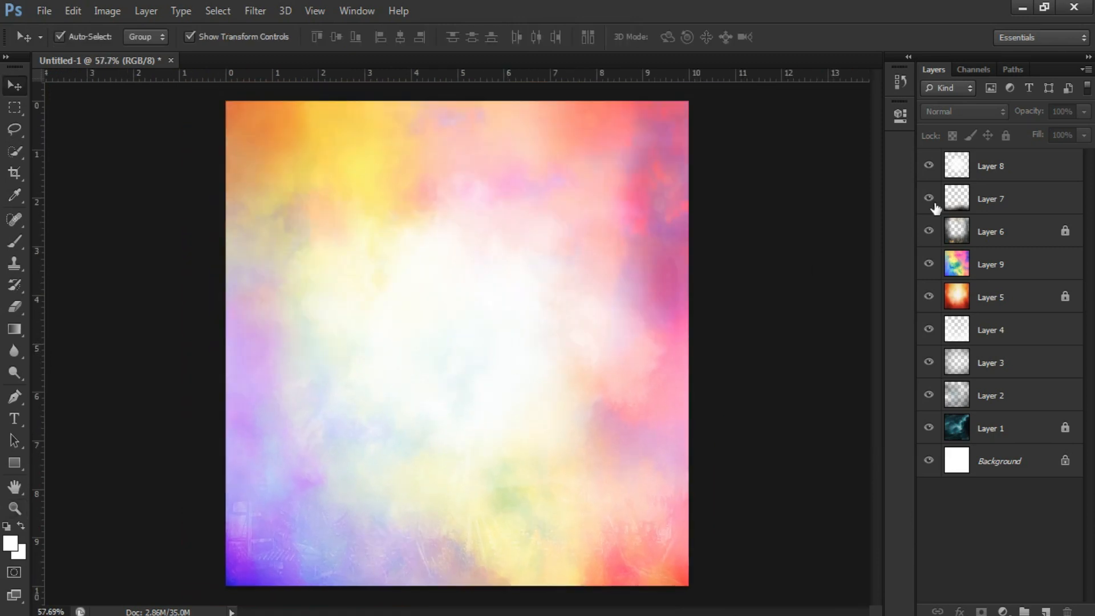
- Add a Levels adjustment above all layers with shadows at 32, midtones at about 1.14 and the highlight input slightly lowered
left_click(357, 11)
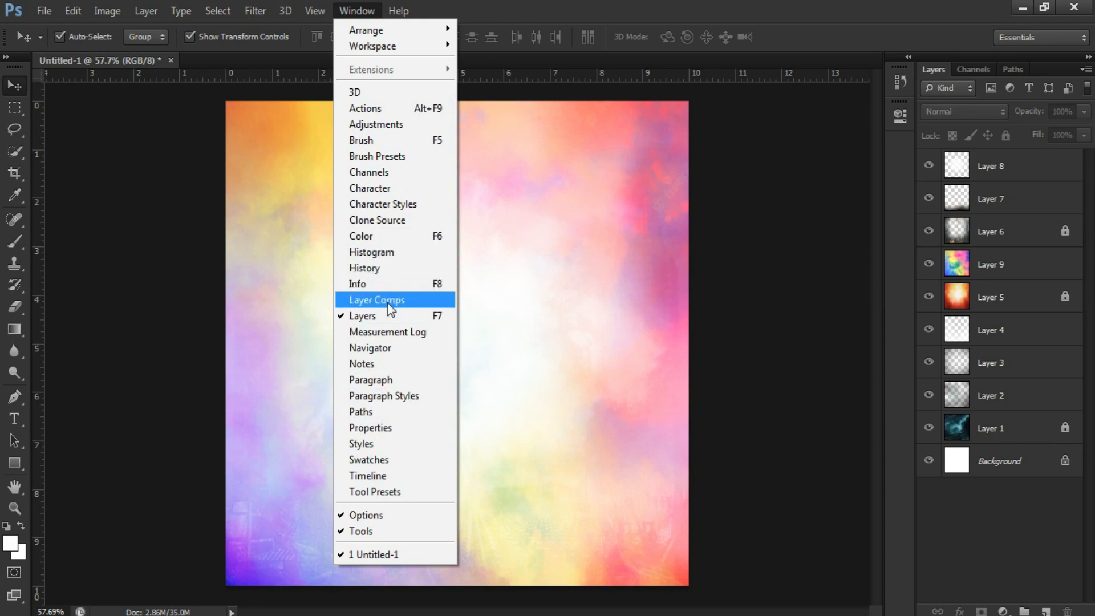
left_click(394, 130)
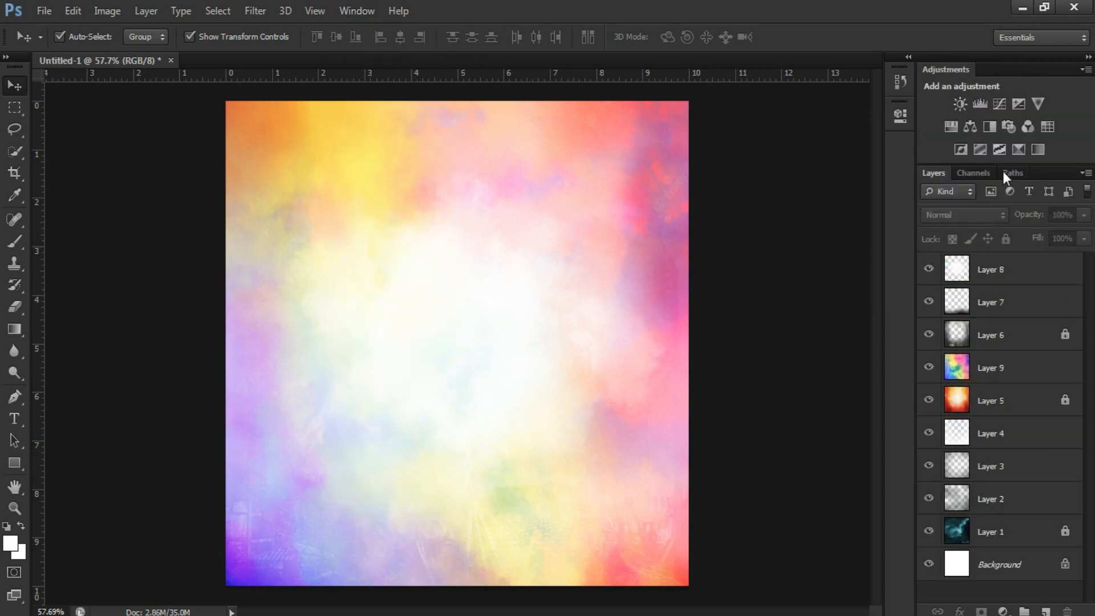
left_click(979, 104)
left_click_drag(686, 326, 686, 328)
mouse_move(686, 277)
left_mouse_down()
mouse_move(716, 275)
mouse_move(707, 276)
left_mouse_up()
left_click_drag(754, 278, 776, 277)
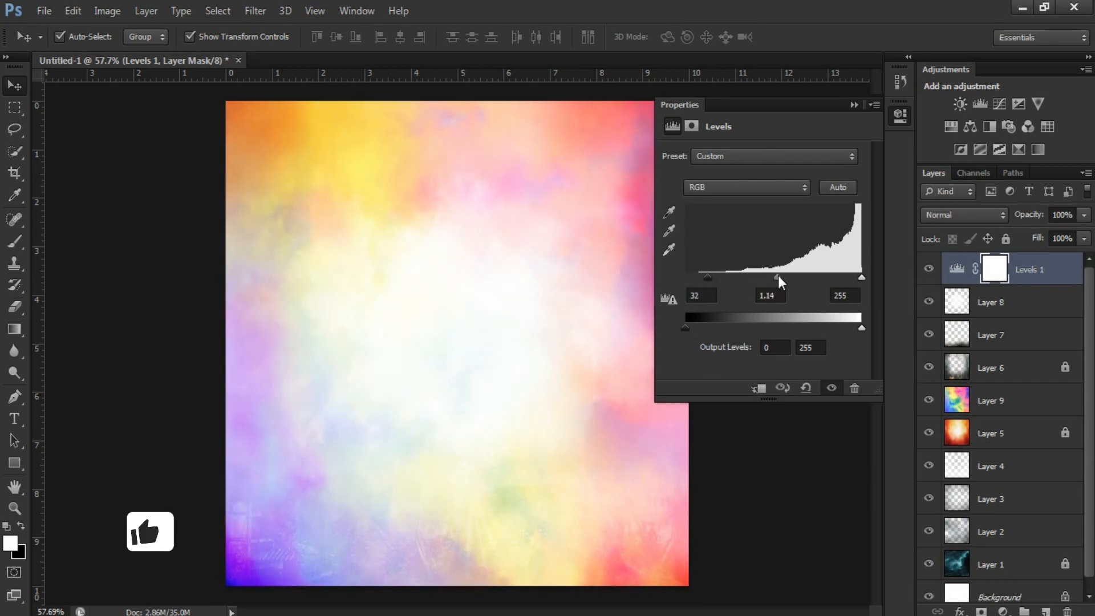
mouse_move(861, 277)
left_mouse_down()
mouse_move(838, 279)
mouse_move(854, 276)
left_mouse_up()
left_click(854, 105)
- Try a Brightness/Contrast adjustment above the Levels layer and delete it
left_click(961, 104)
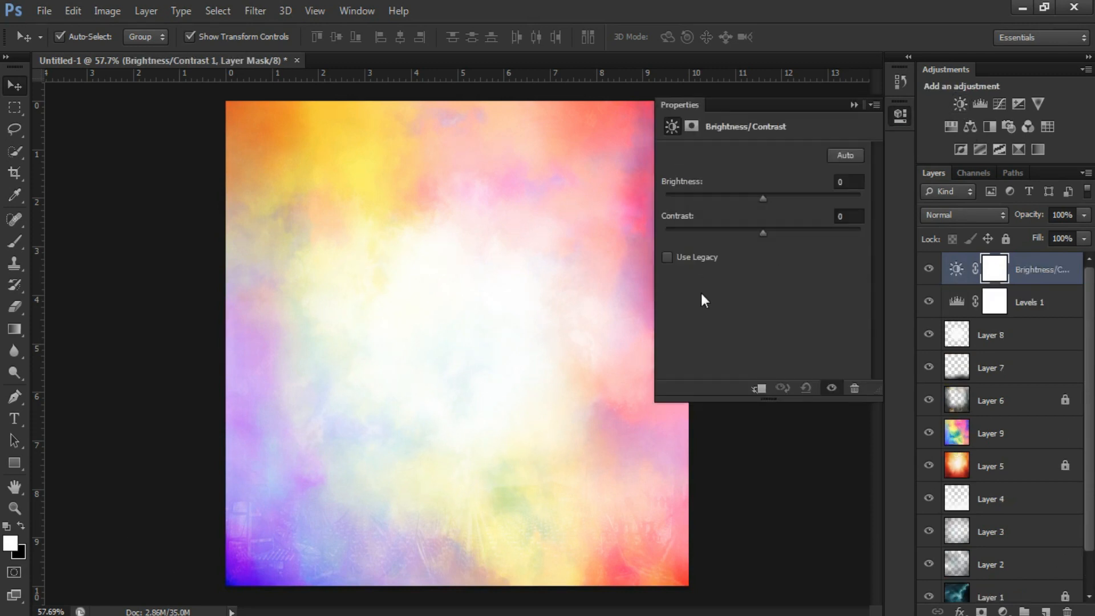
mouse_move(768, 235)
left_mouse_down()
mouse_move(778, 235)
mouse_move(762, 235)
left_mouse_up()
left_click_drag(858, 216, 797, 216)
left_click(854, 104)
key("Delete")
left_click(844, 269)
key("z")
mouse_move(451, 316)
left_mouse_down()
mouse_move(480, 390)
mouse_move(426, 464)
mouse_move(506, 271)
mouse_move(559, 239)
mouse_move(448, 324)
left_mouse_up()
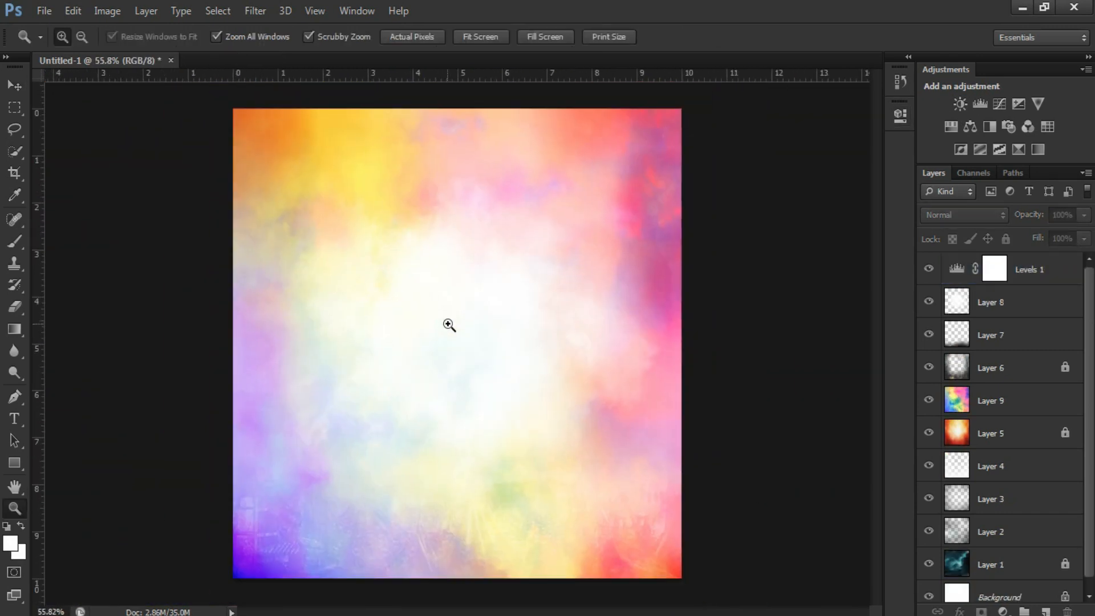
key("v")
- Save a JPEG copy to the Desktop as "bc by lambodar graphic" and close the document
key("ctrl+shift+s")
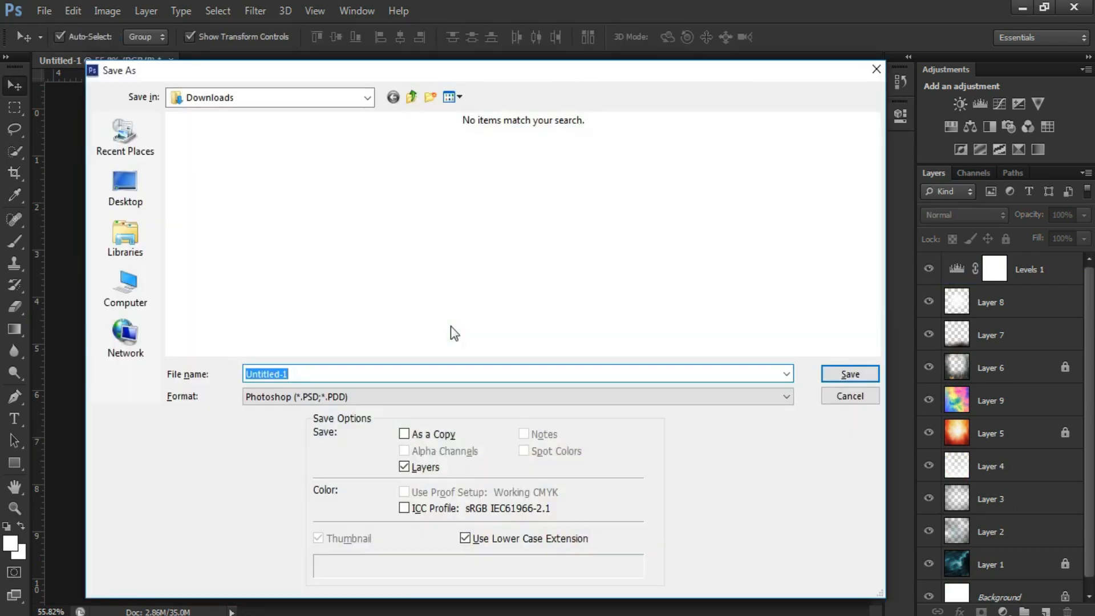
left_click(127, 188)
left_click(313, 396)
left_click(304, 251)
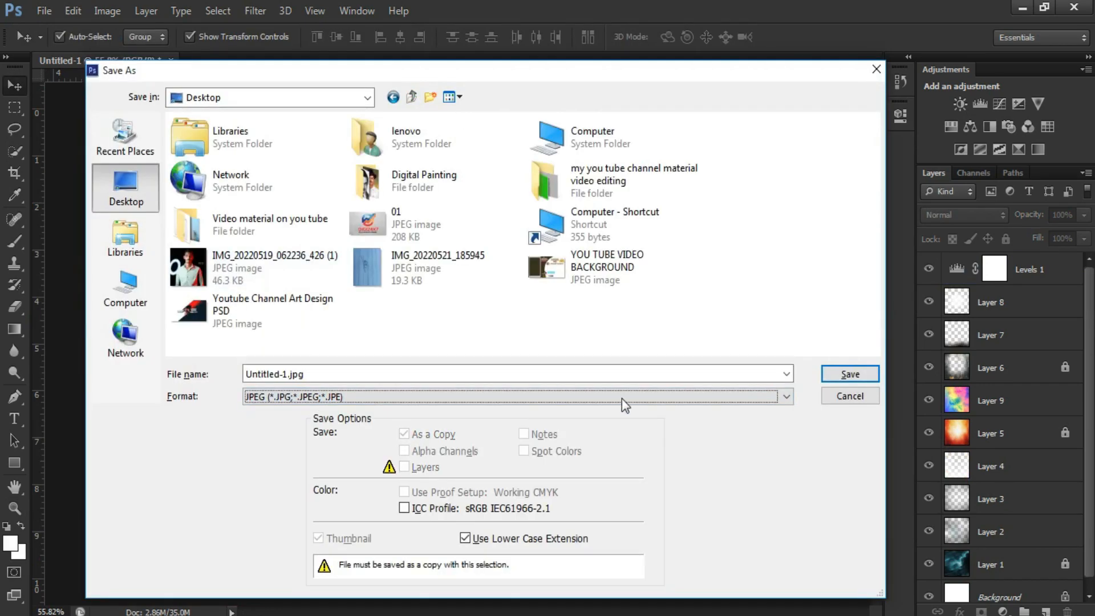
double_click(311, 373)
type("b")
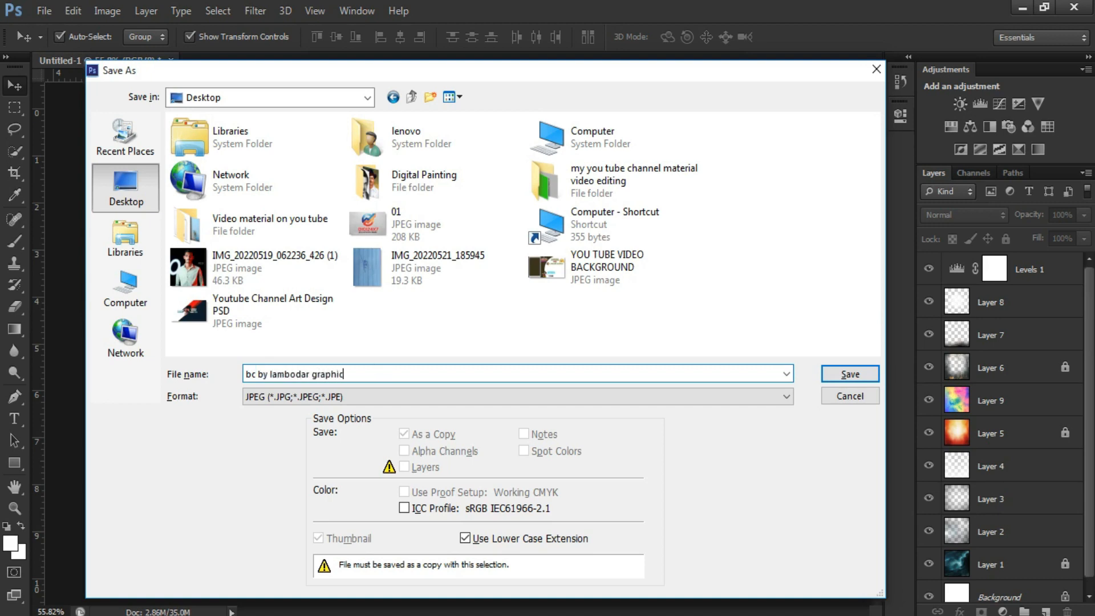
type("c by lambodar graphic")
key("Return")
left_click(639, 150)
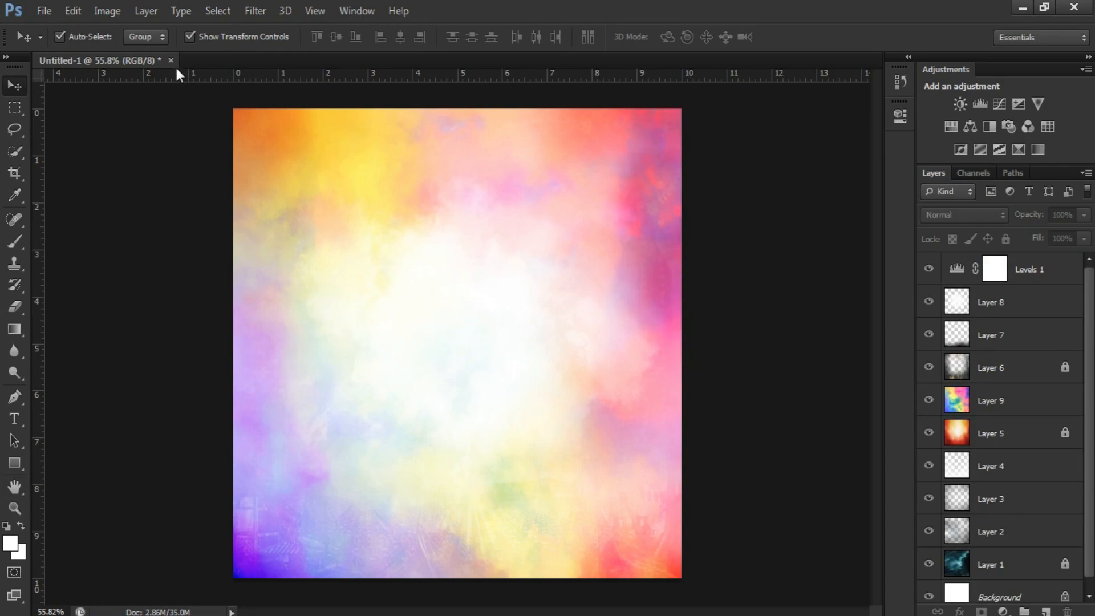
left_click(171, 60)
left_click(559, 249)
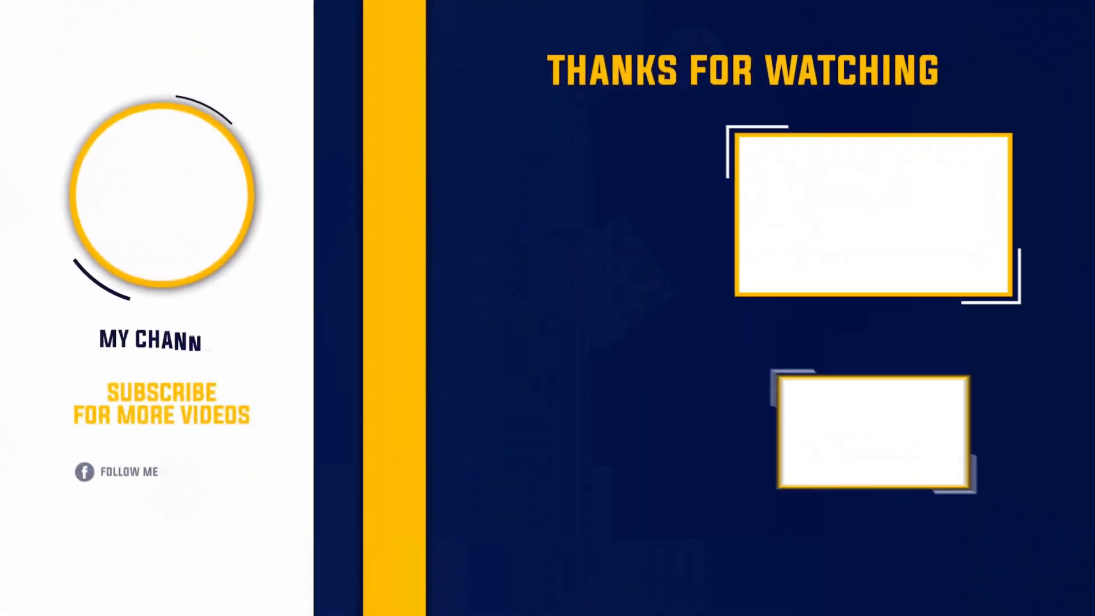